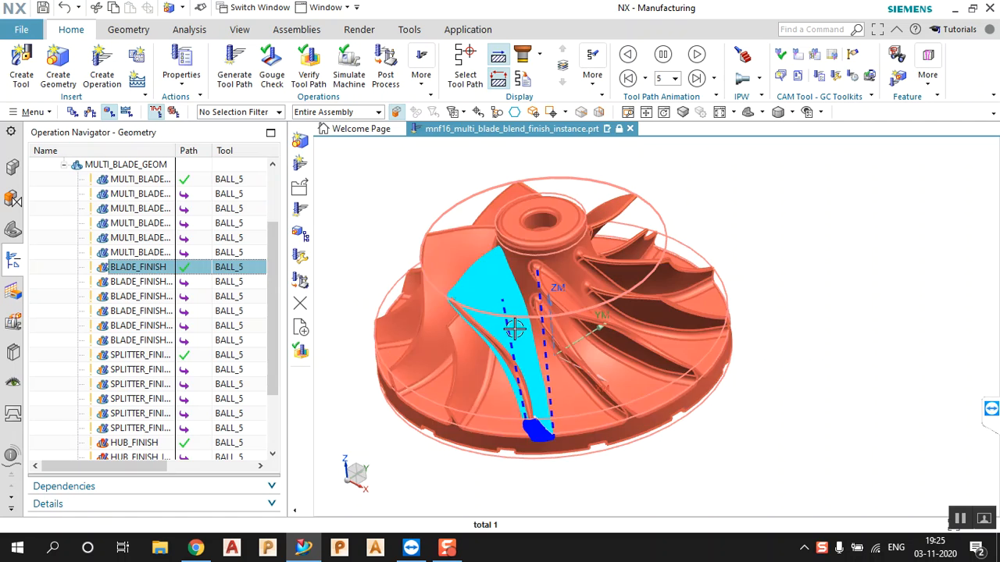
Display the SPLITTER_FINISH and HUB_FINISH toolpaths and orbit the impeller to inspect each
click(145, 356)
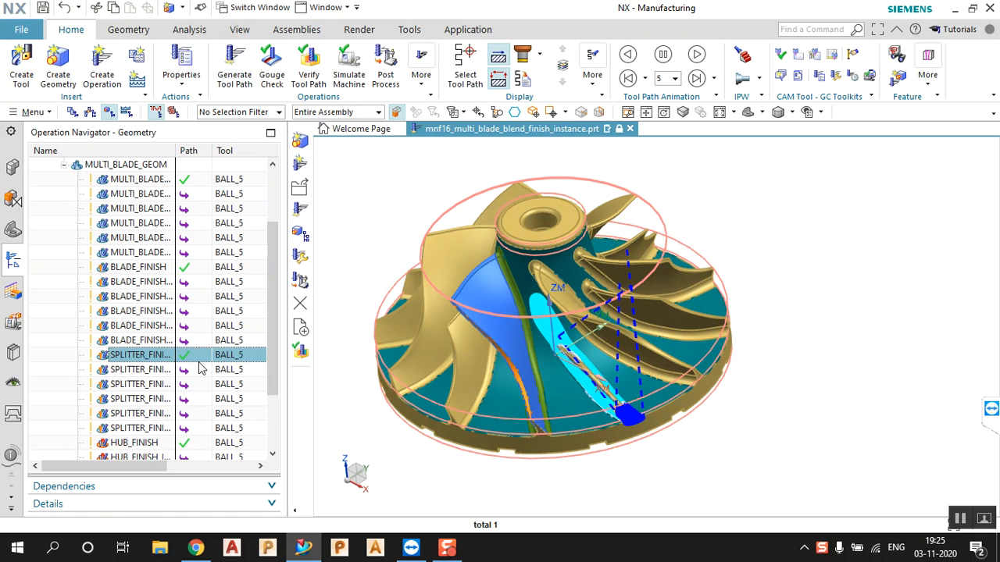
middle_drag(569, 356, 658, 364)
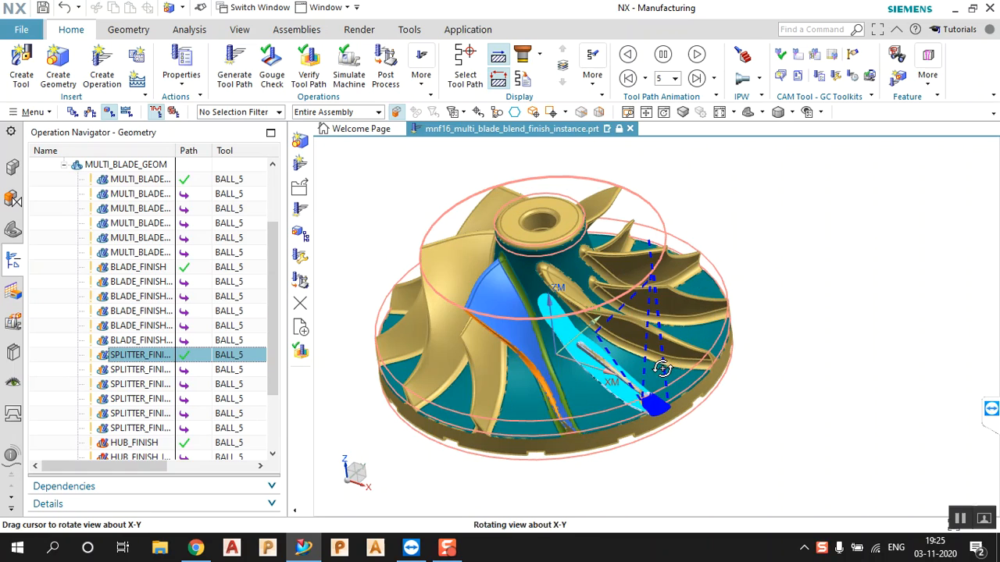
scroll(153, 373, down, 2)
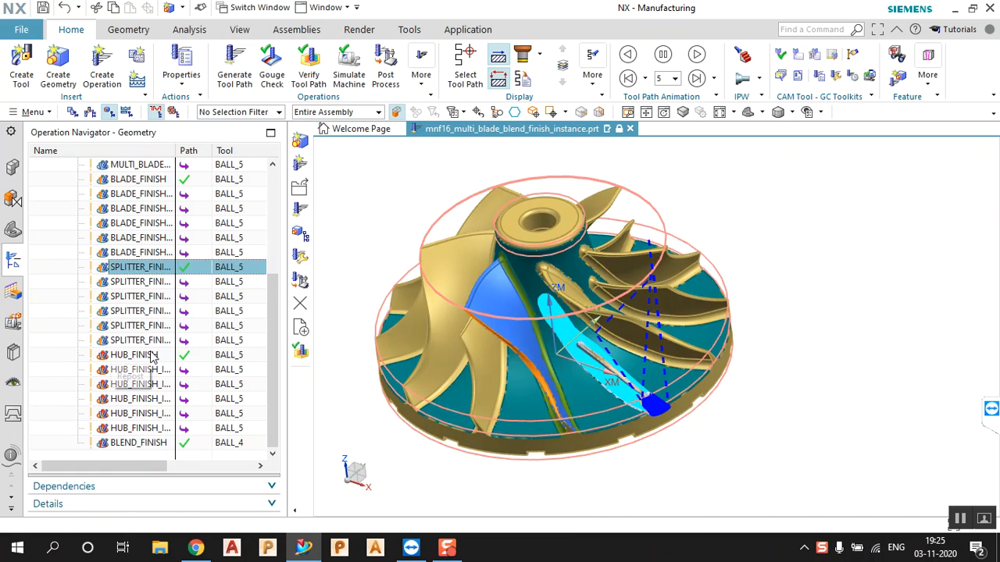
click(134, 355)
middle_drag(609, 328, 695, 382)
scroll(576, 297, up, 4)
middle_drag(575, 294, 542, 290)
scroll(551, 301, down, 5)
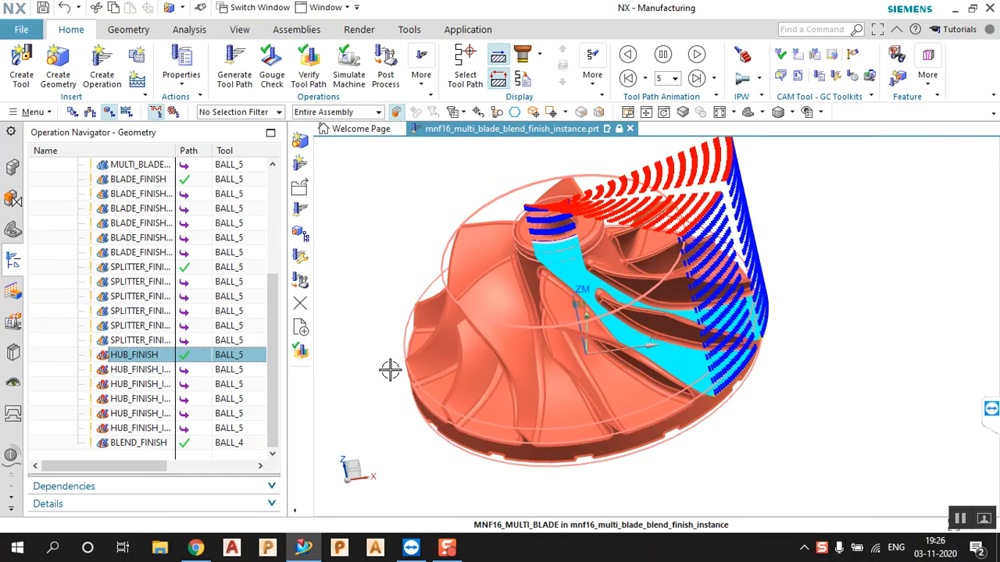
Inspect the BLEND_FINISH toolpath from several angles, then clear the toolpath display
click(134, 442)
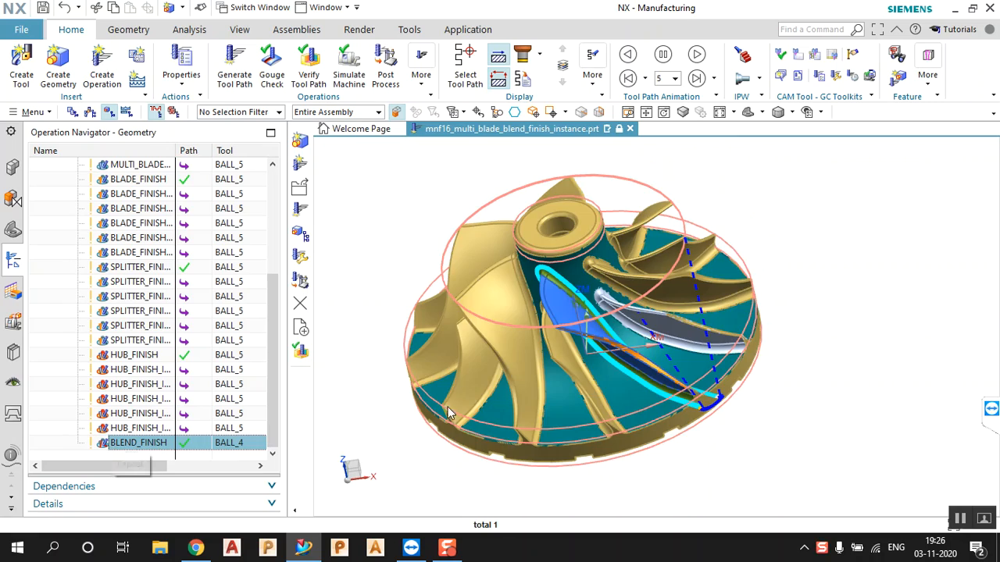
middle_drag(567, 382, 566, 305)
scroll(567, 305, up, 5)
middle_drag(518, 250, 579, 258)
scroll(578, 259, down, 10)
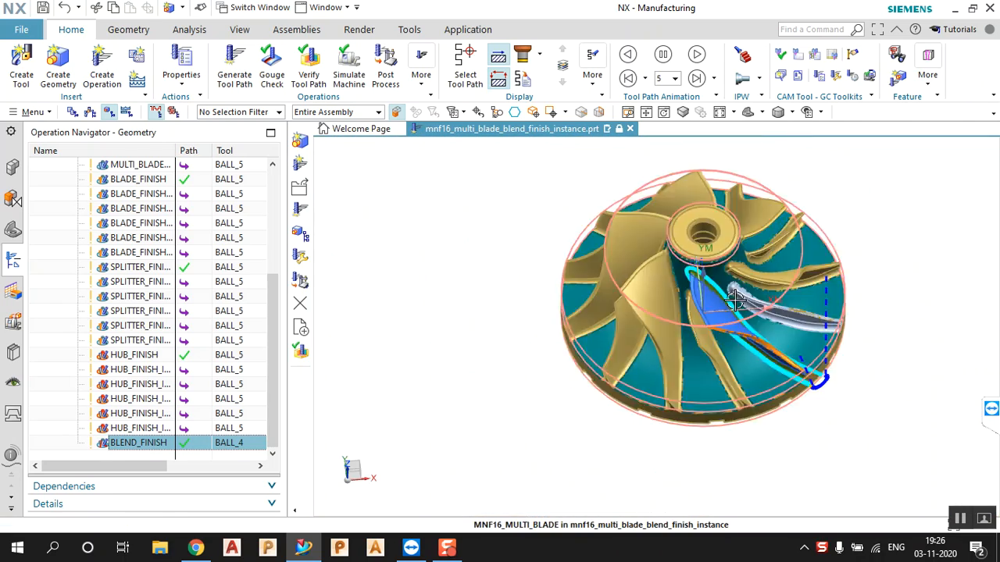
middle_drag(735, 301, 703, 320)
scroll(174, 355, up, 4)
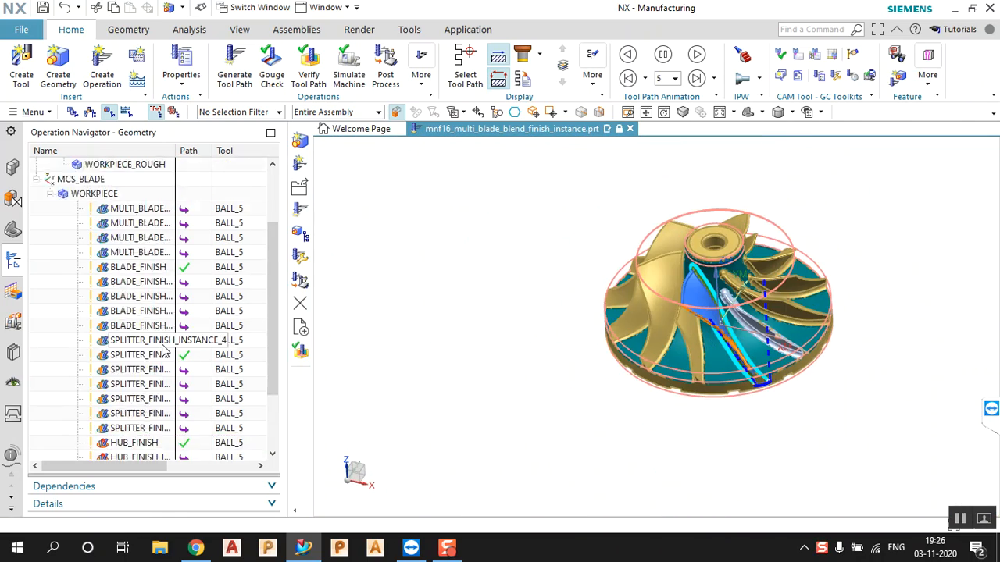
click(140, 285)
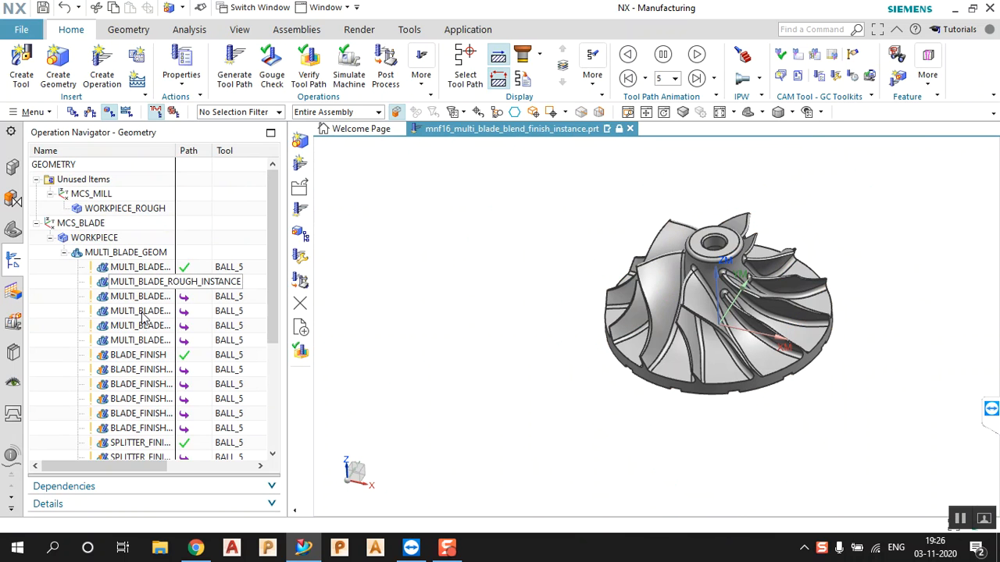
Collapse MULTI_BLADE_GEOM, select the WORKPIECE geometry group, and orbit to a side-on view
click(68, 253)
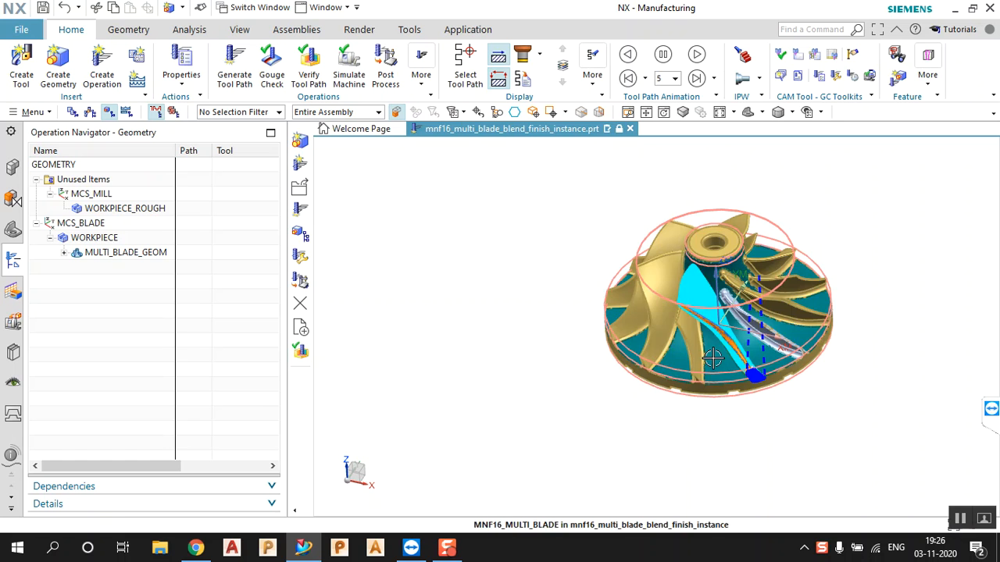
middle_drag(681, 363, 735, 341)
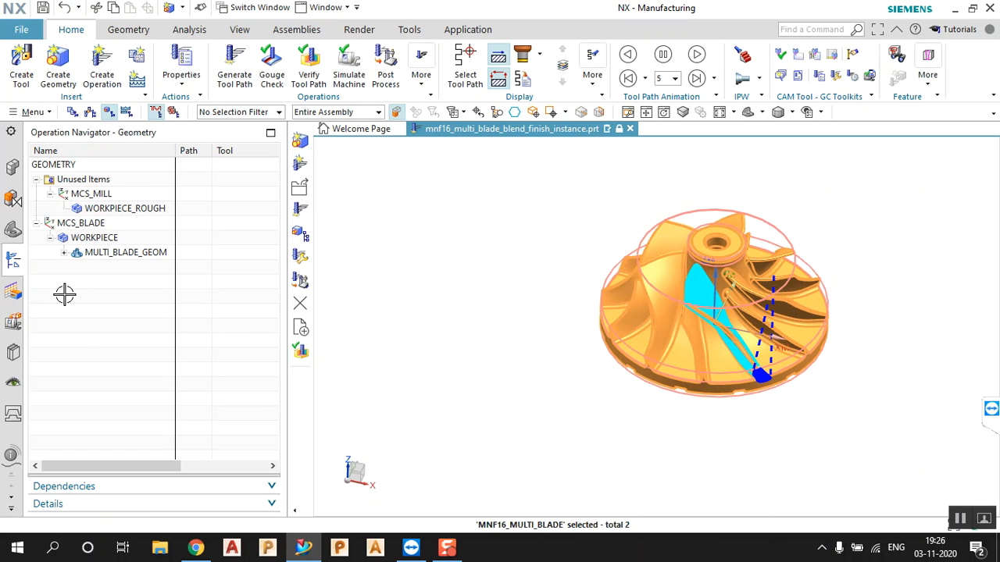
click(58, 270)
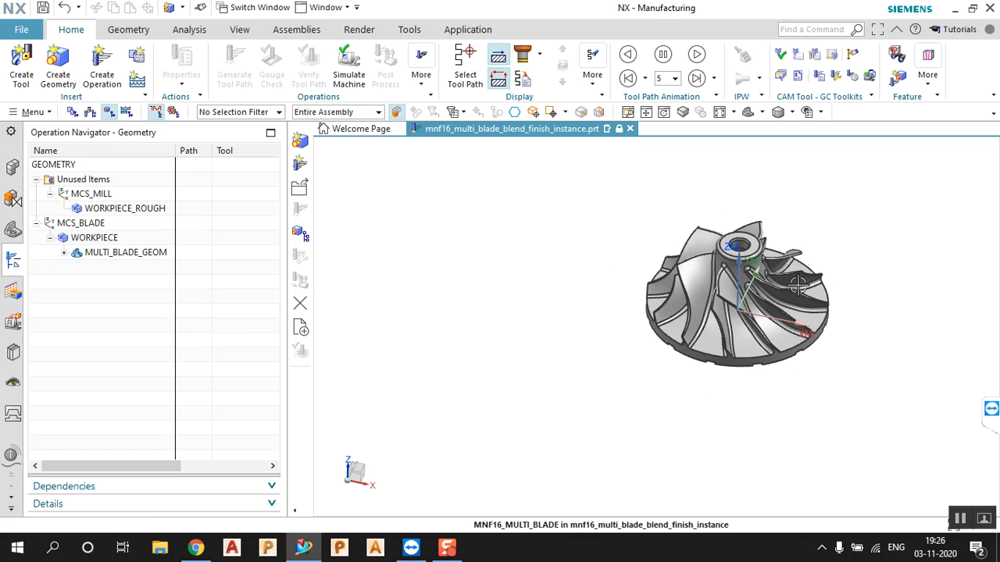
scroll(824, 266, up, 4)
middle_drag(789, 247, 465, 214)
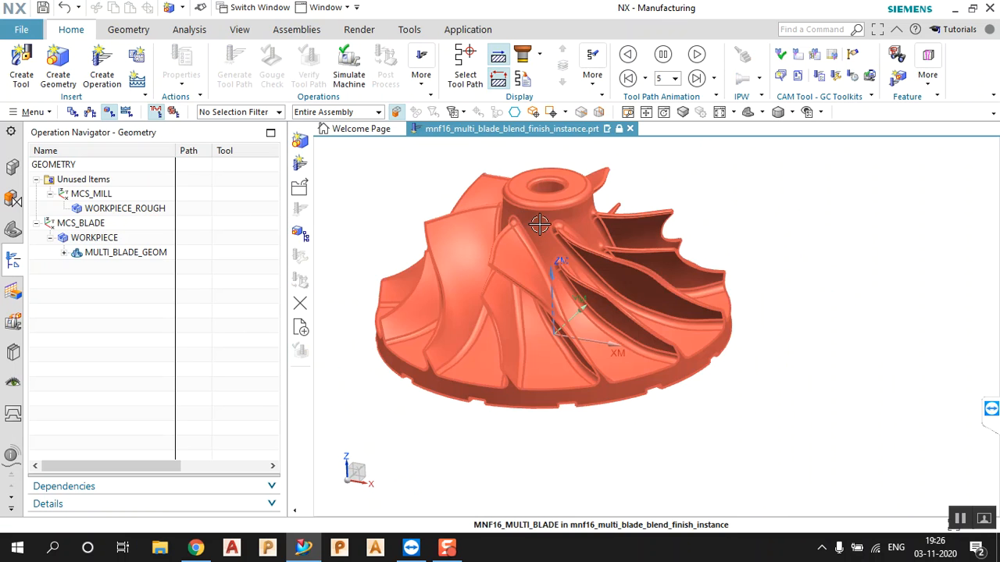
scroll(389, 229, down, 2)
click(114, 239)
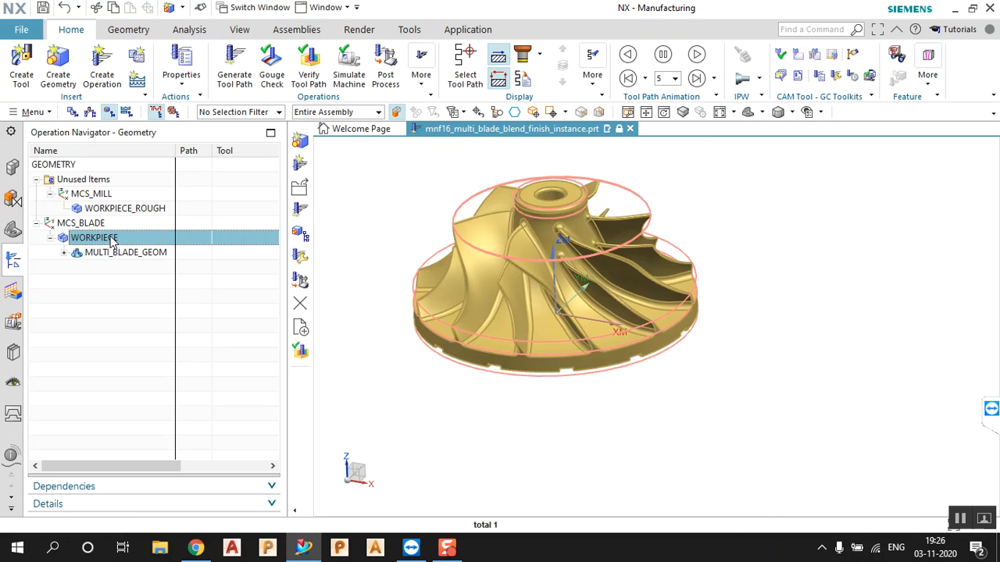
middle_drag(324, 246, 519, 286)
right_click(114, 238)
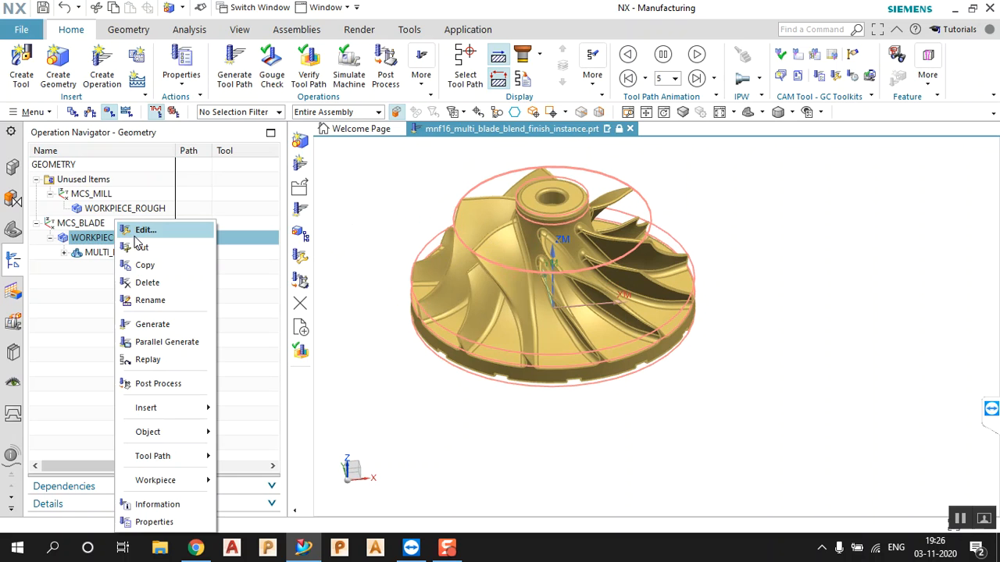
click(156, 230)
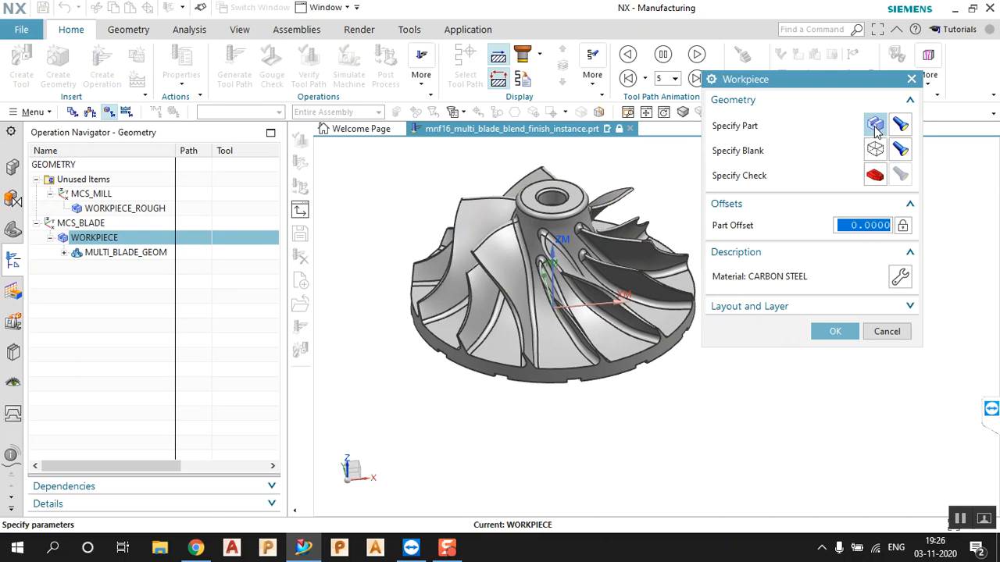
click(899, 126)
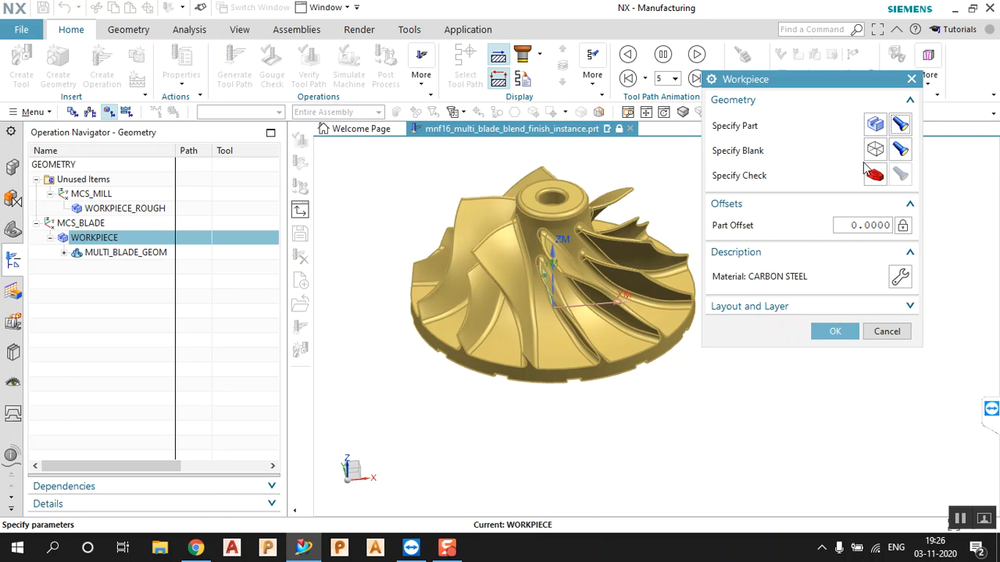
click(900, 149)
mouse_move(667, 234)
middle_down()
mouse_move(656, 218)
mouse_move(664, 227)
middle_up()
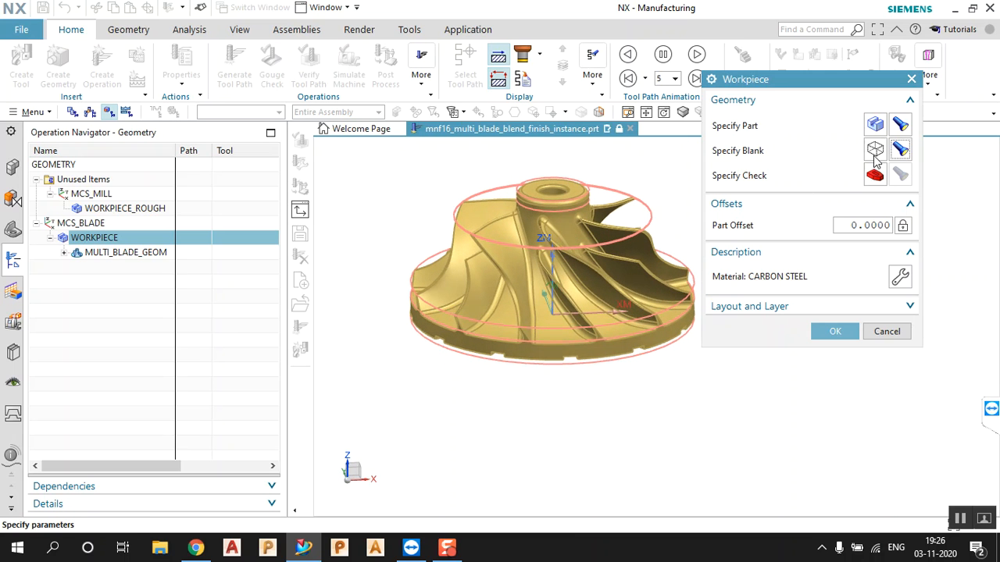
click(900, 126)
click(832, 331)
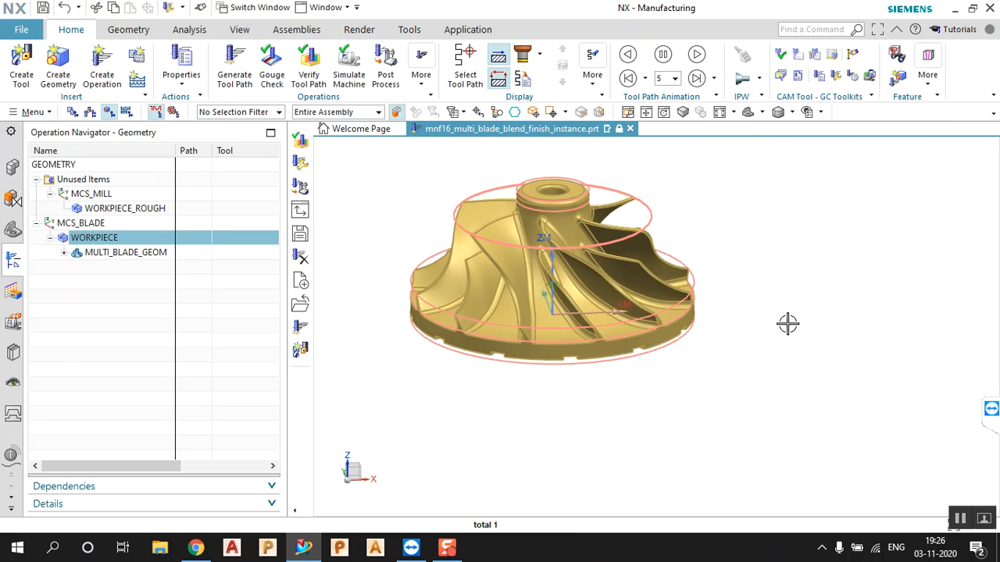
key(Escape)
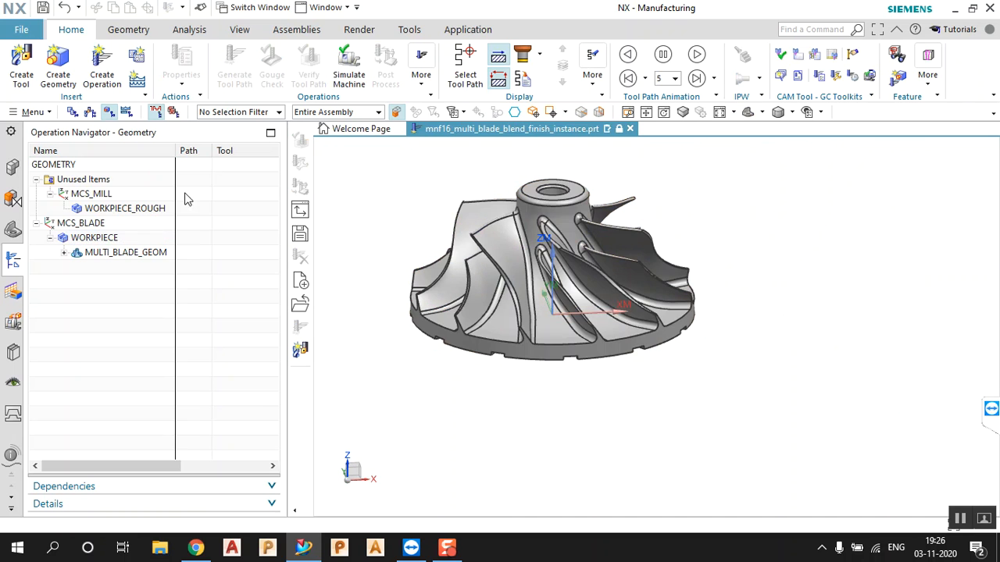
Create a mill_multi_blade MULTI_BLADE_GEOM geometry group with WORKPIECE as its parent
click(58, 67)
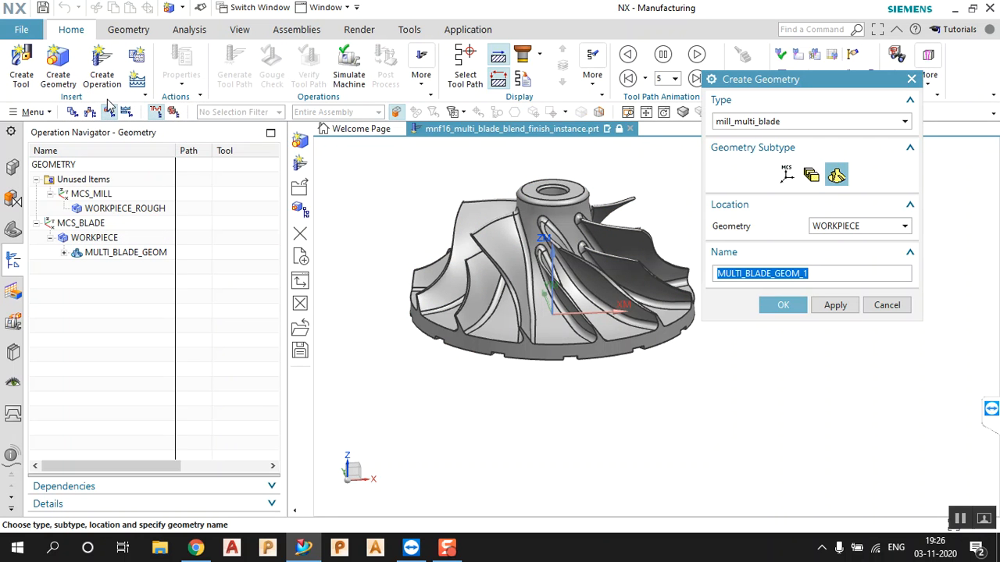
click(765, 123)
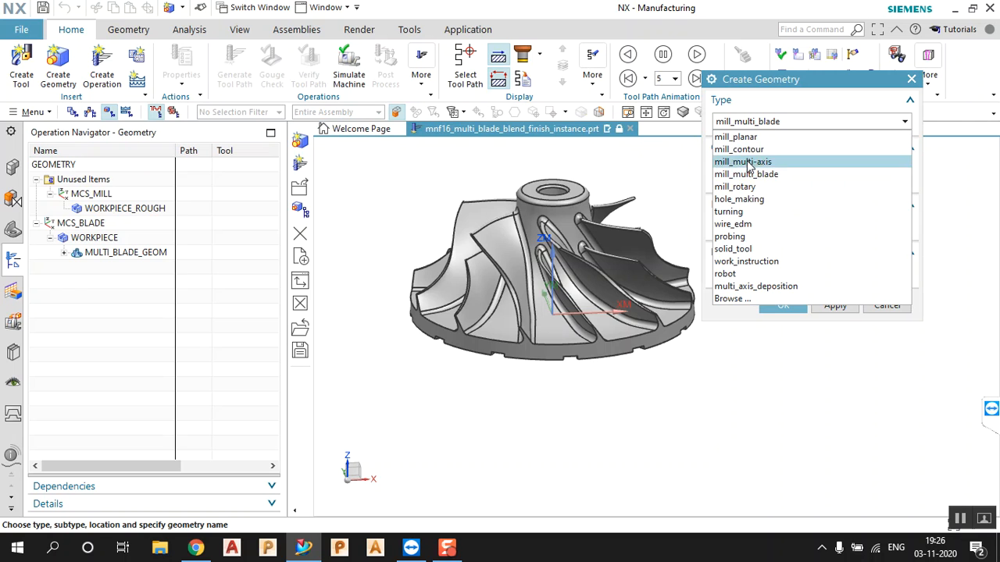
click(770, 177)
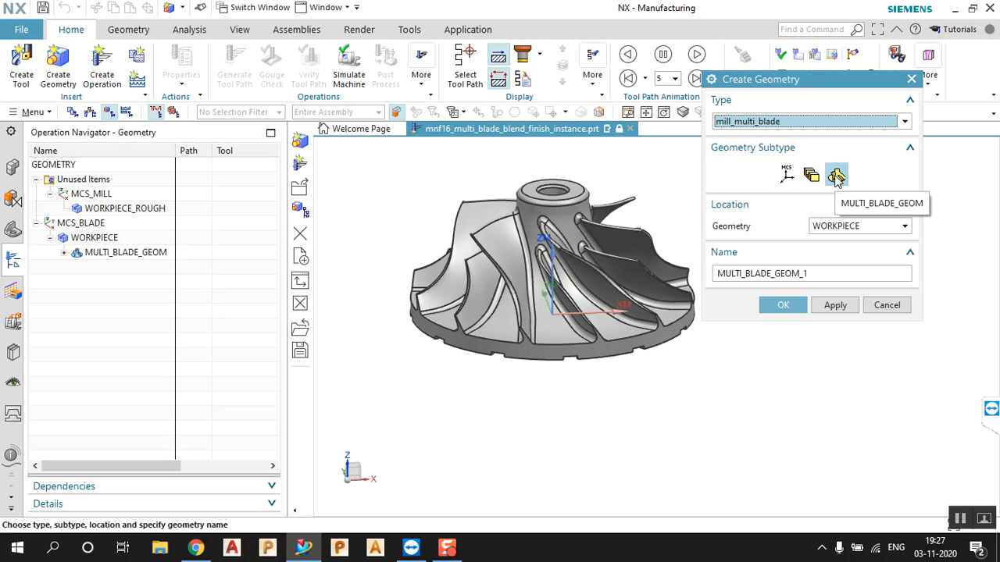
click(836, 177)
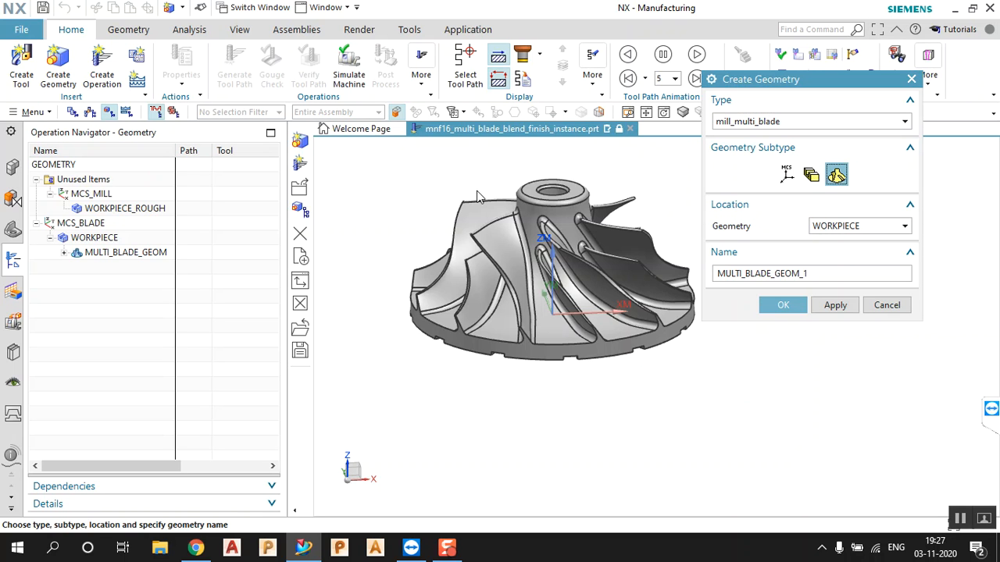
click(111, 239)
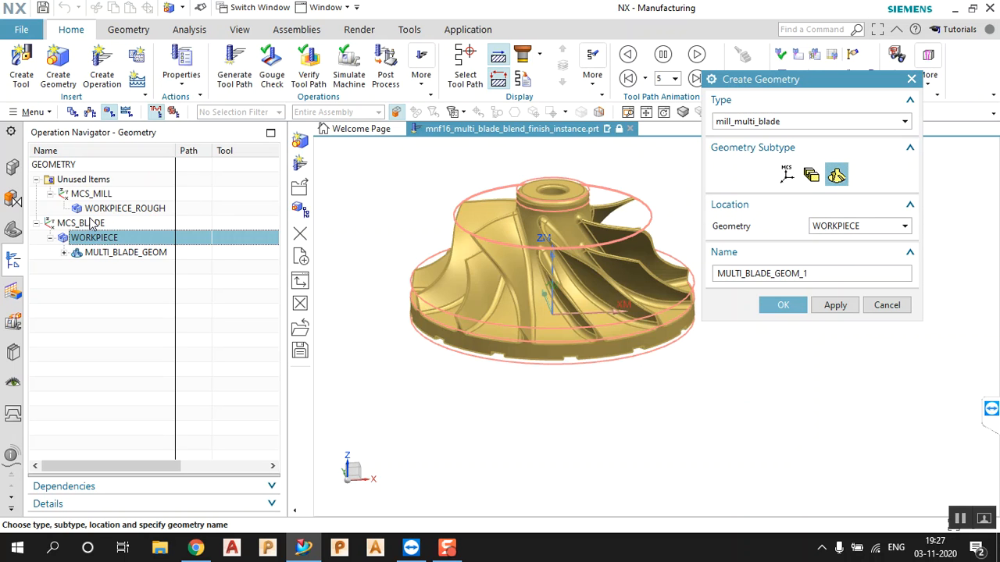
click(89, 224)
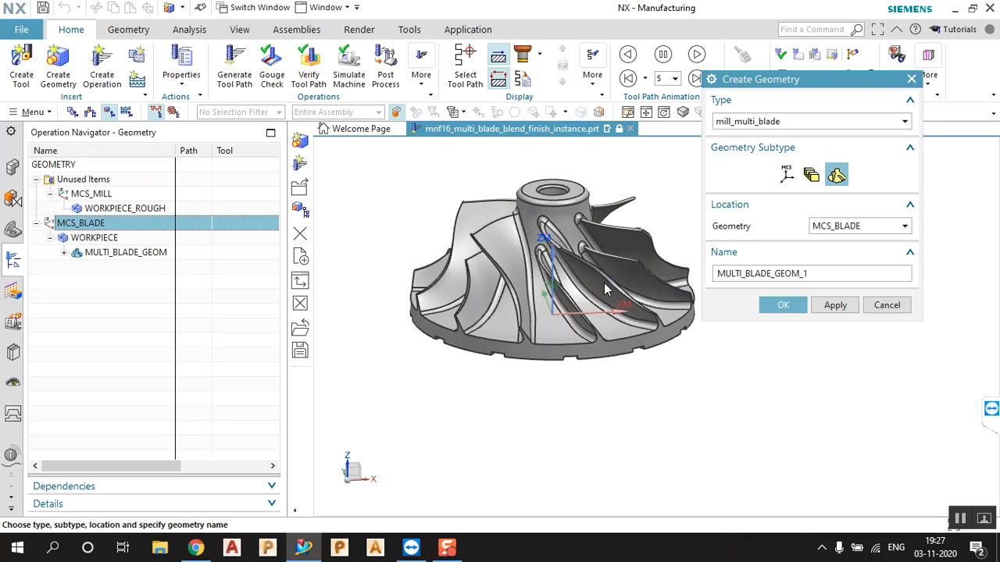
click(92, 239)
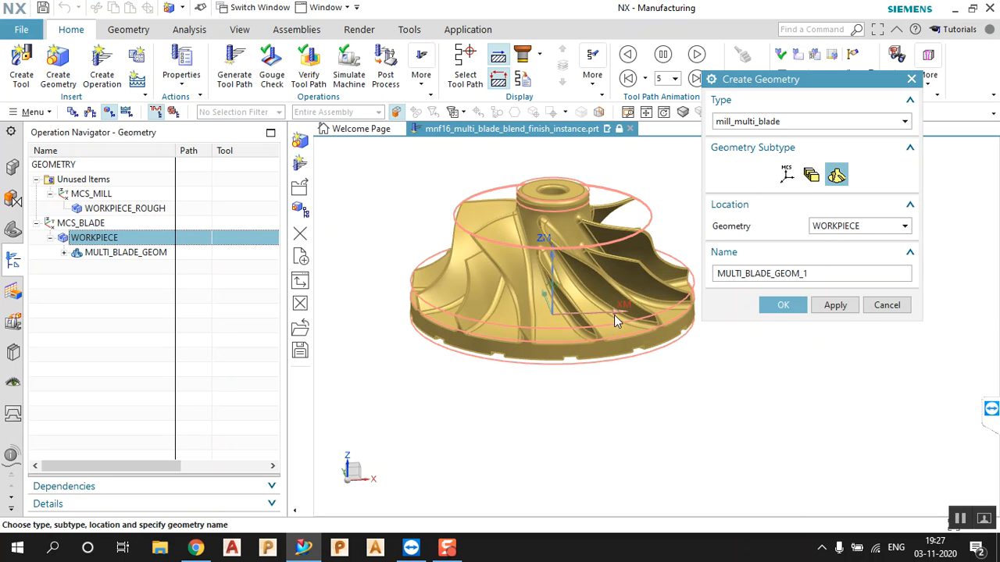
click(782, 304)
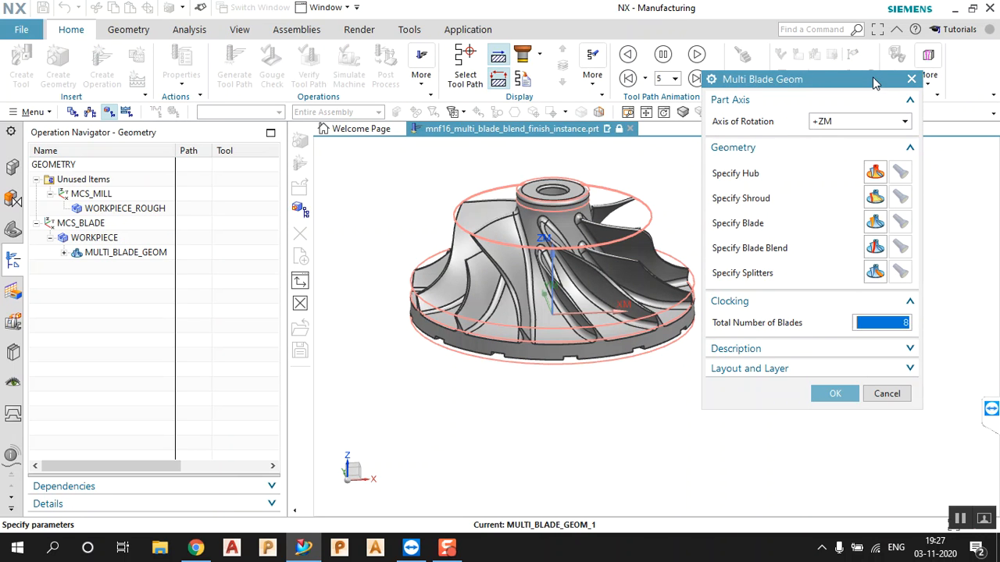
Orient the impeller to a tilted view and set the axis of rotation to +ZM
middle_drag(595, 223, 496, 269)
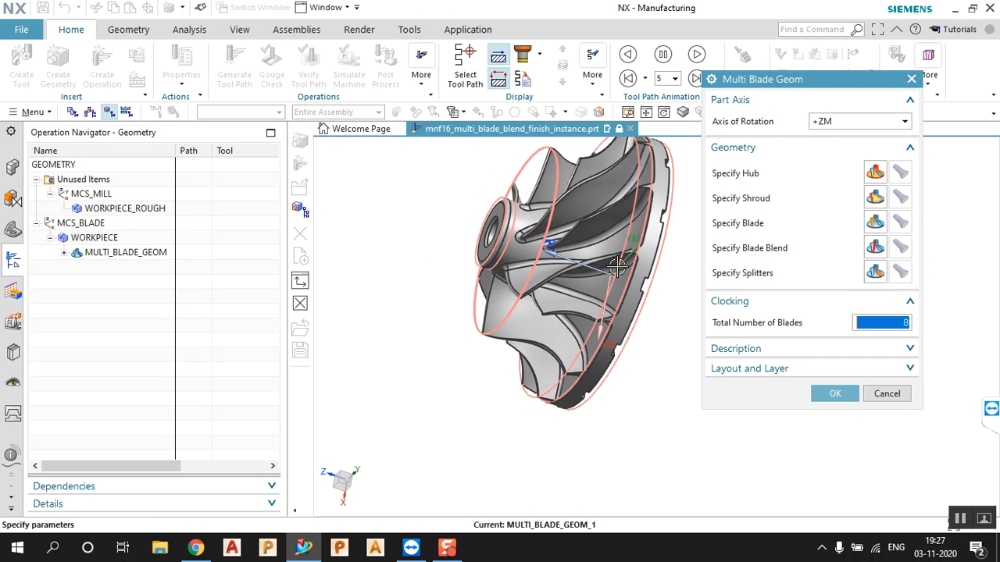
middle_drag(540, 245, 569, 204)
scroll(569, 204, up, 2)
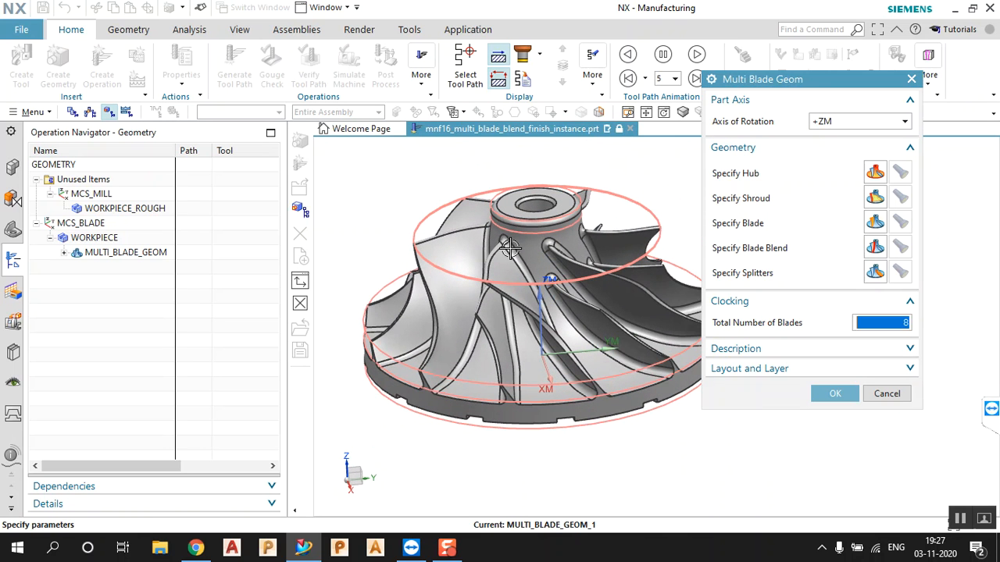
scroll(544, 292, up, 1)
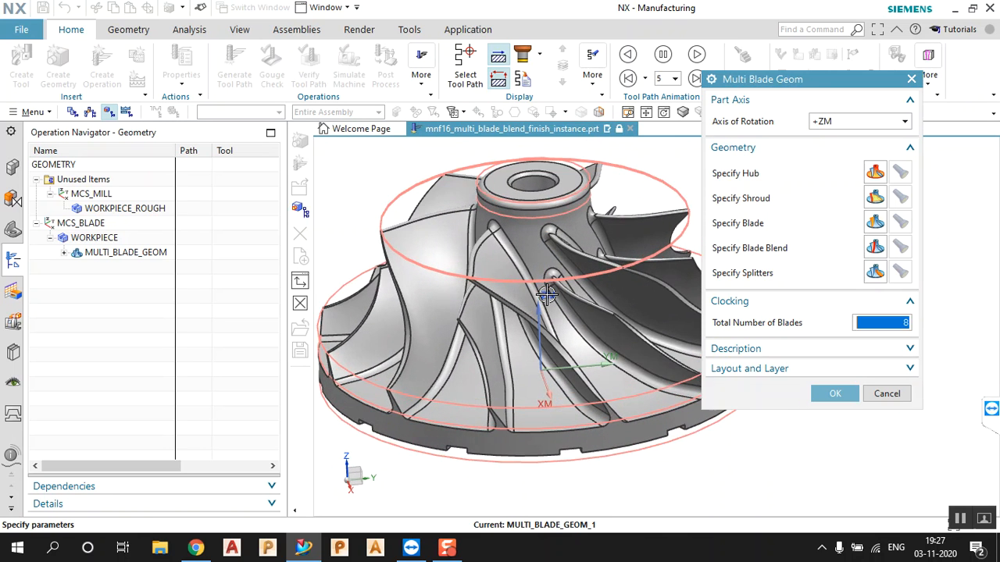
scroll(544, 293, down, 2)
middle_drag(543, 294, 609, 301)
click(868, 123)
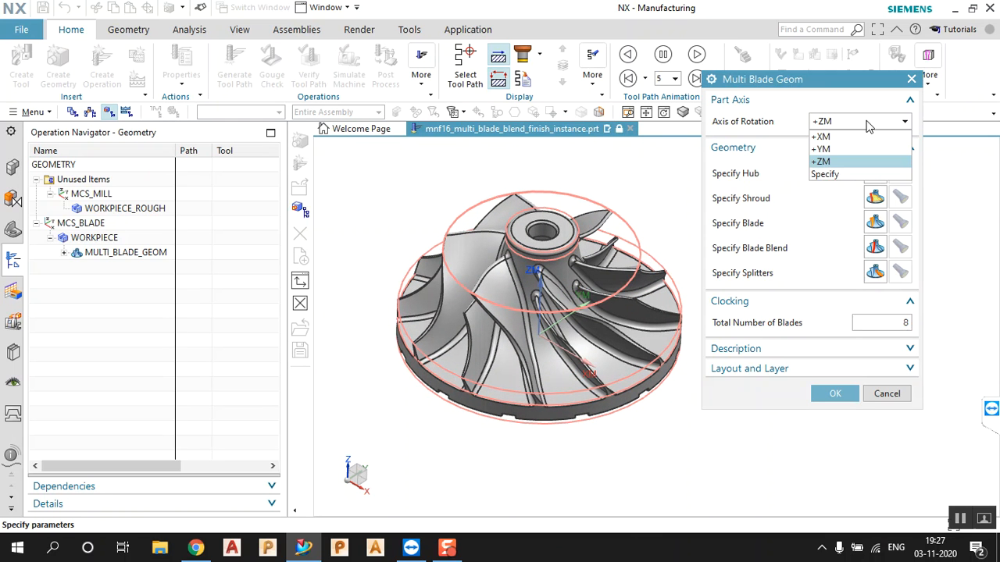
click(868, 123)
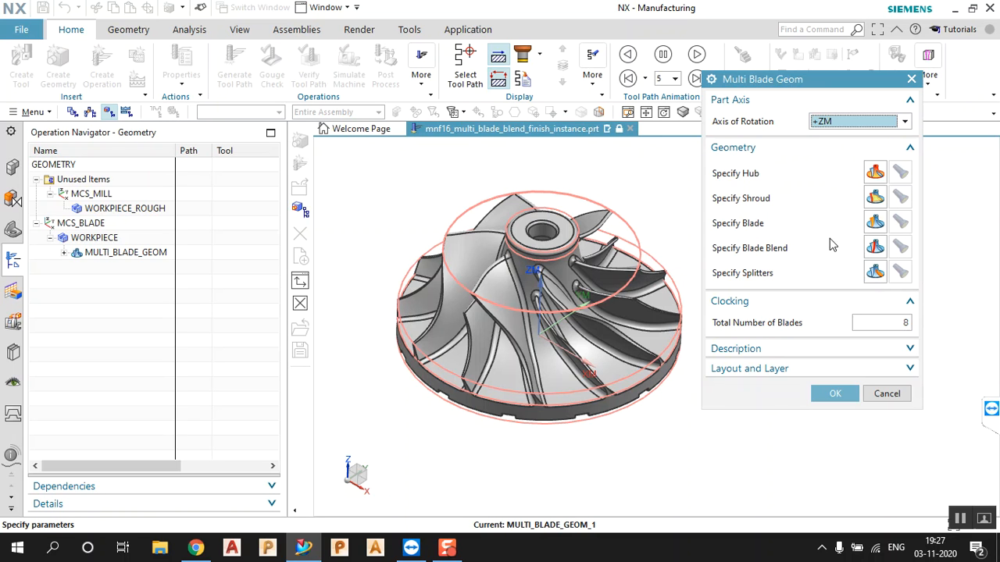
click(873, 172)
Select the impeller's hub face and confirm it as the hub geometry
scroll(599, 349, up, 3)
click(541, 402)
scroll(743, 445, down, 3)
middle_drag(742, 445, 706, 445)
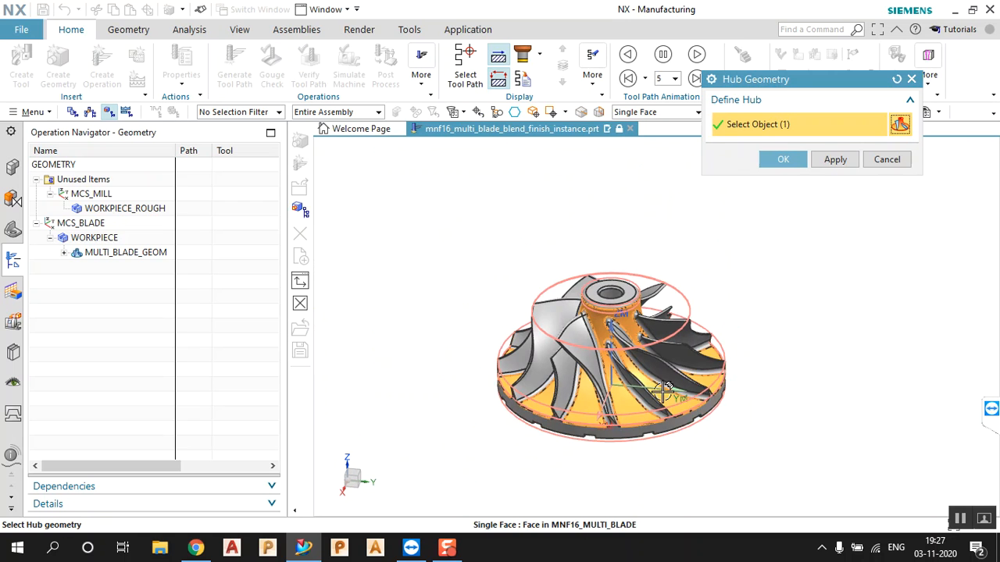
scroll(668, 397, up, 2)
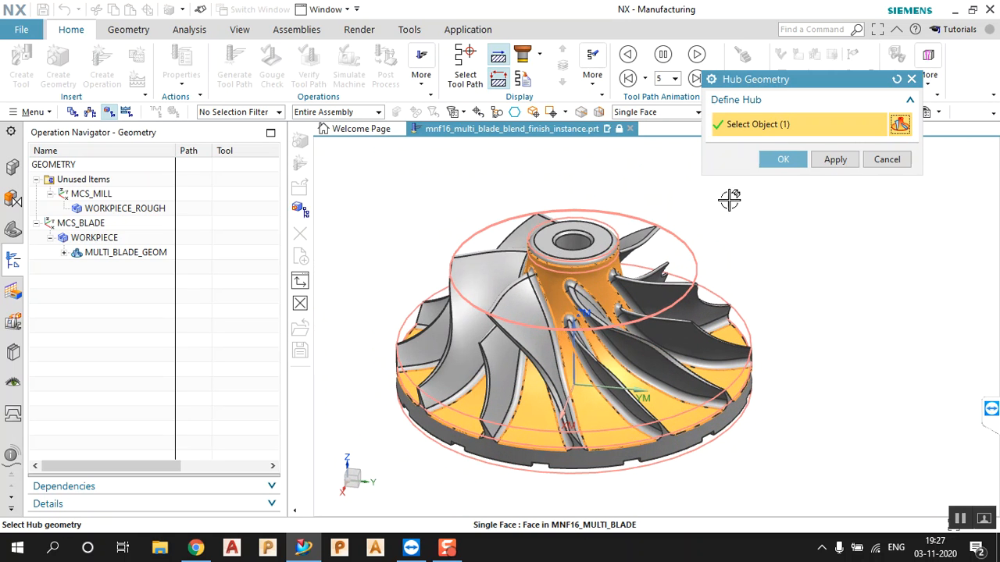
click(785, 161)
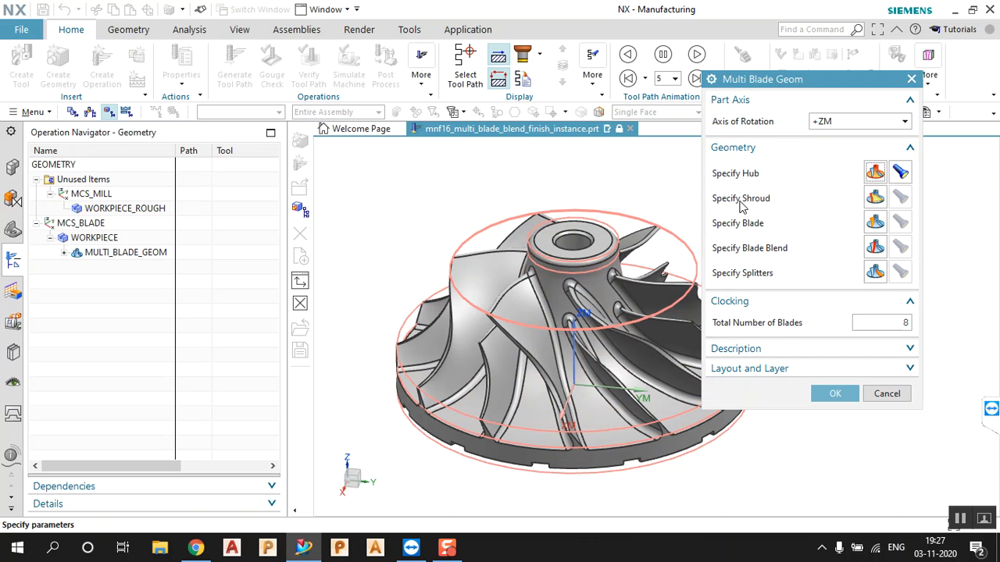
Pick the impeller's shroud face and confirm it as the shroud geometry
click(875, 200)
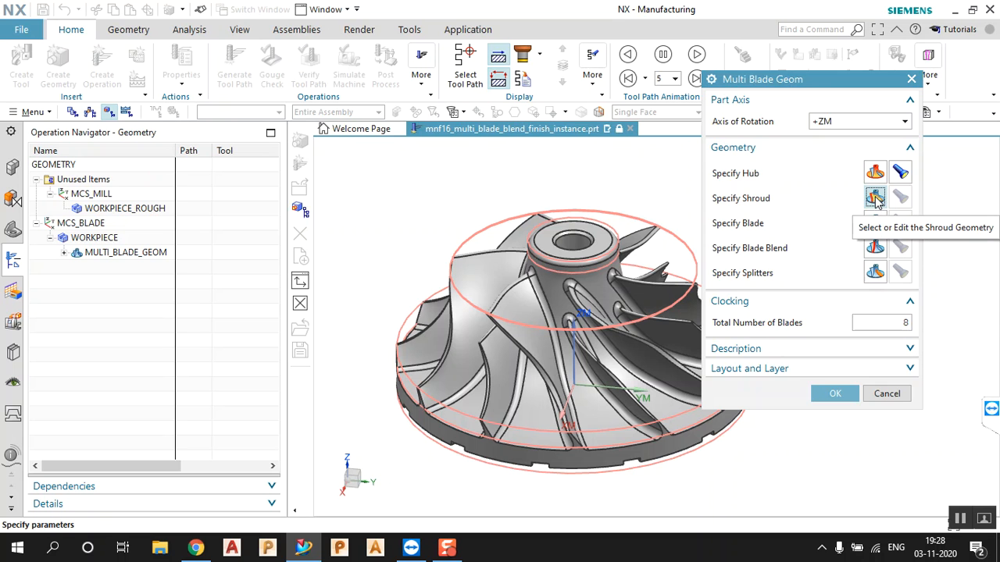
scroll(560, 375, up, 8)
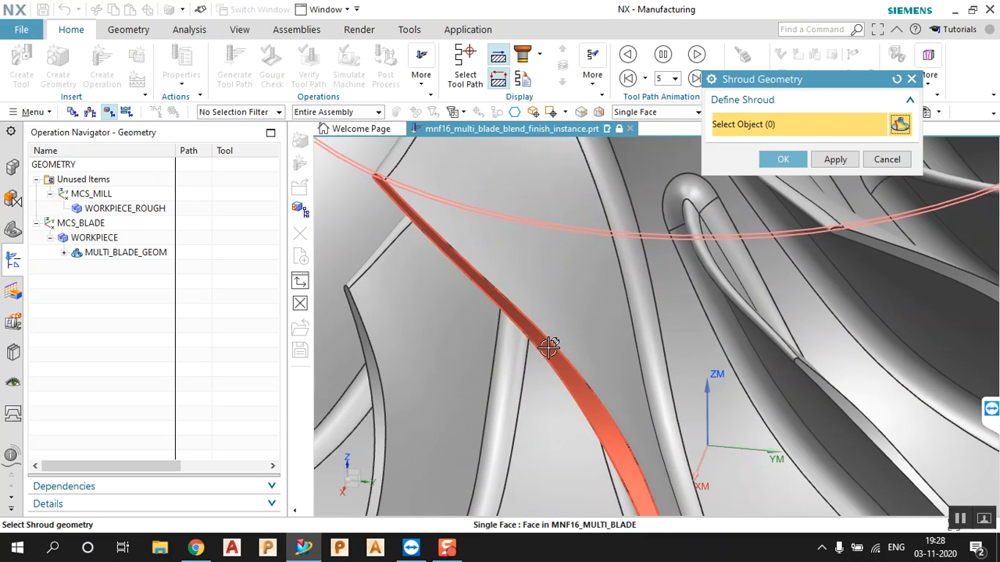
click(550, 344)
scroll(515, 344, down, 5)
scroll(505, 333, down, 5)
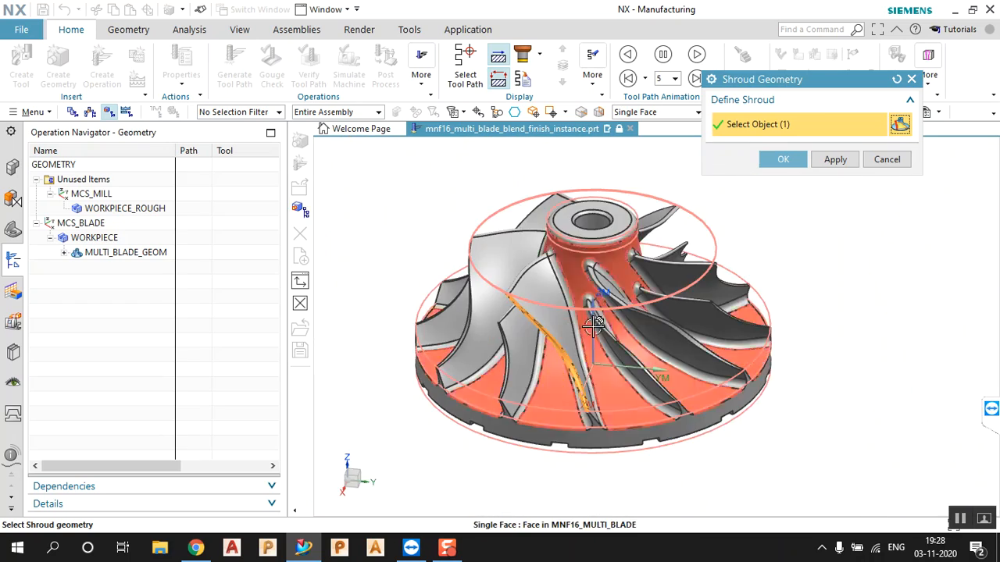
mouse_move(603, 336)
middle_down()
mouse_move(669, 322)
mouse_move(660, 363)
mouse_move(652, 331)
mouse_move(612, 342)
mouse_move(617, 335)
middle_up()
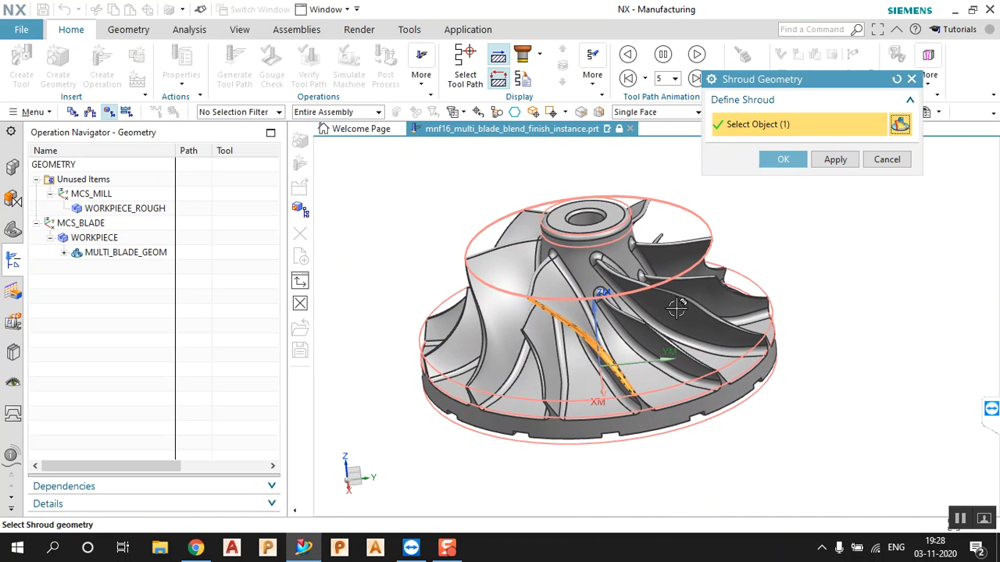
click(782, 160)
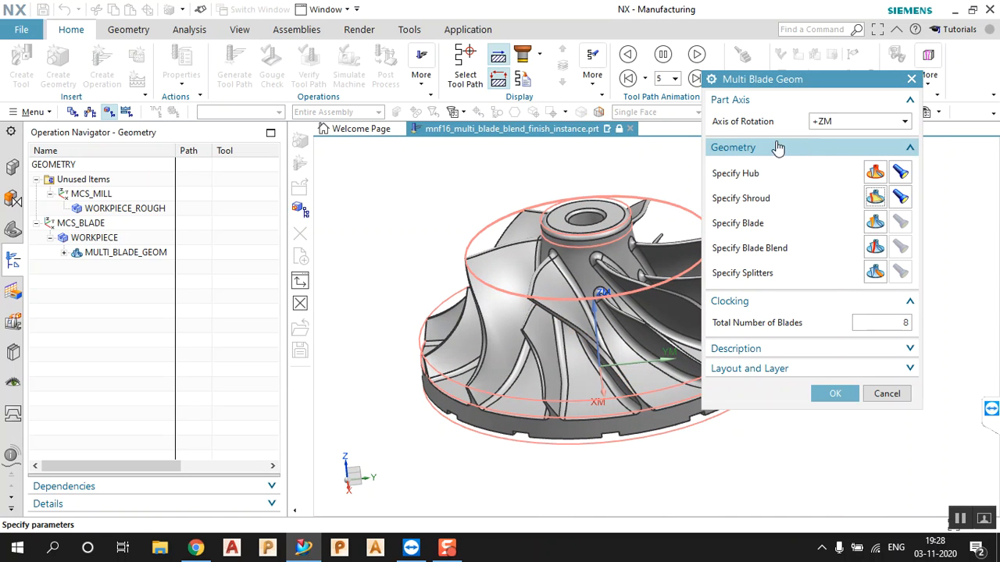
Select three faces of one impeller blade and confirm them as the blade geometry
click(874, 222)
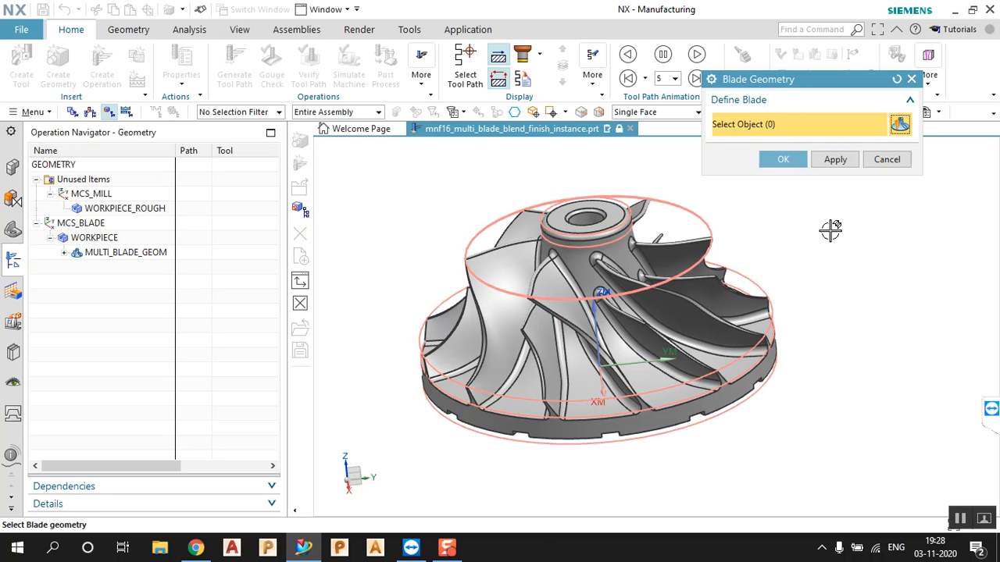
scroll(749, 246, up, 4)
click(493, 263)
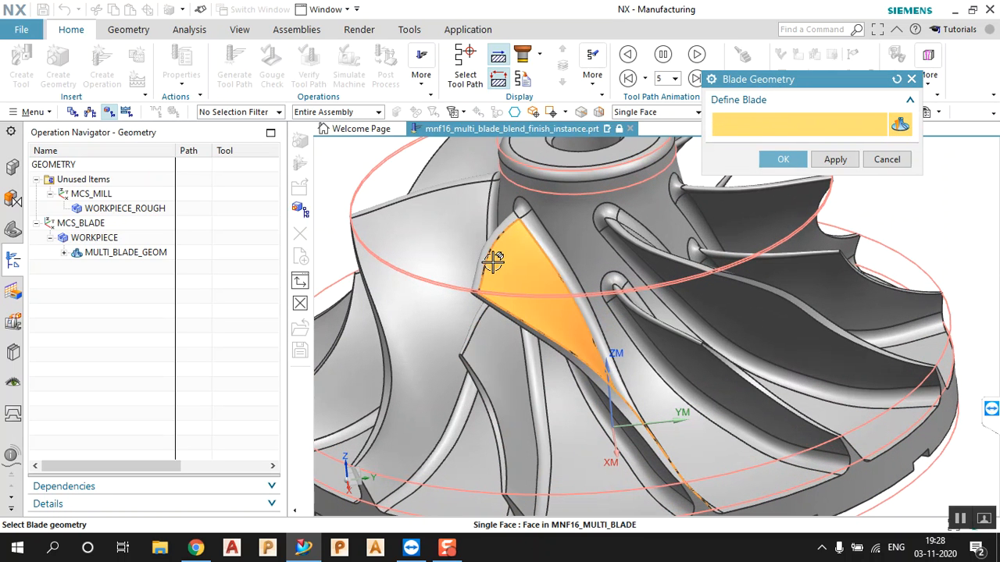
click(499, 244)
middle_drag(503, 343, 782, 244)
click(785, 254)
scroll(725, 288, down, 3)
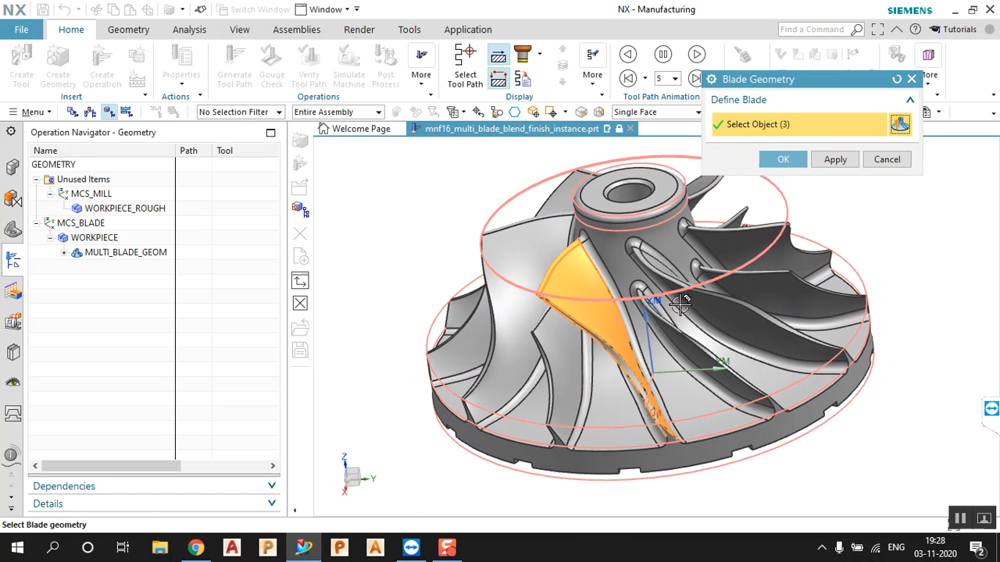
click(835, 161)
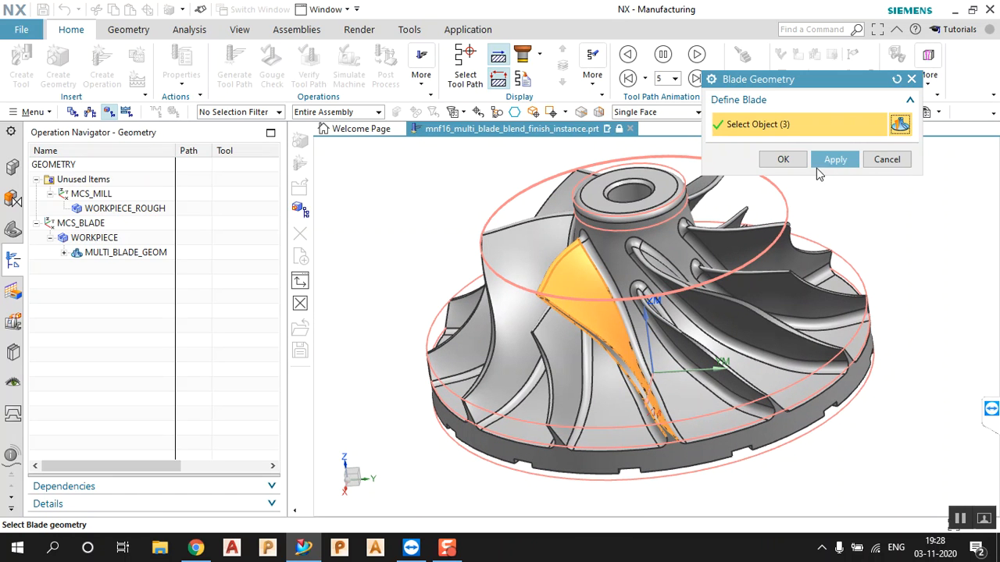
click(796, 162)
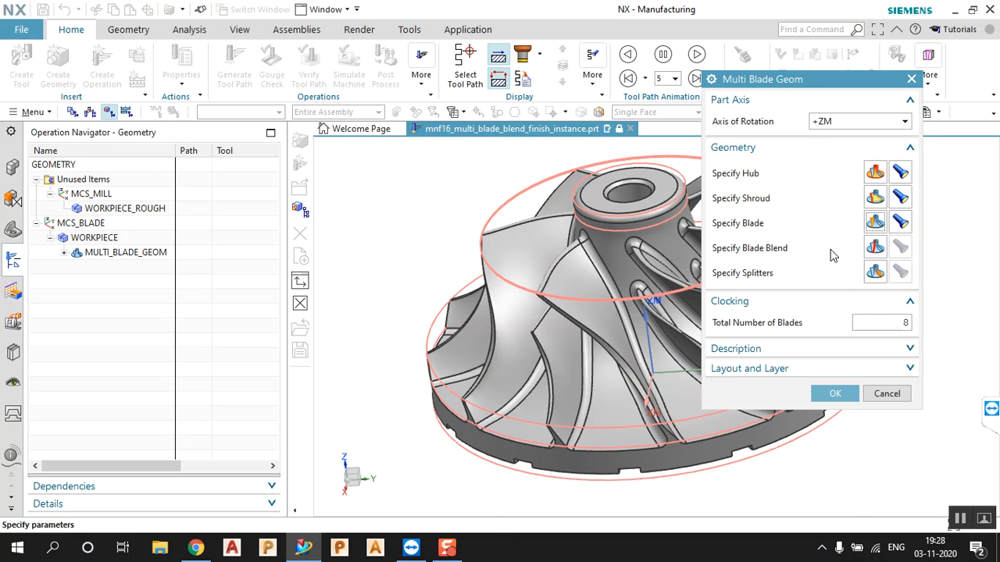
click(874, 248)
Pick the blend faces around one blade root and confirm them as the blade blend
click(599, 260)
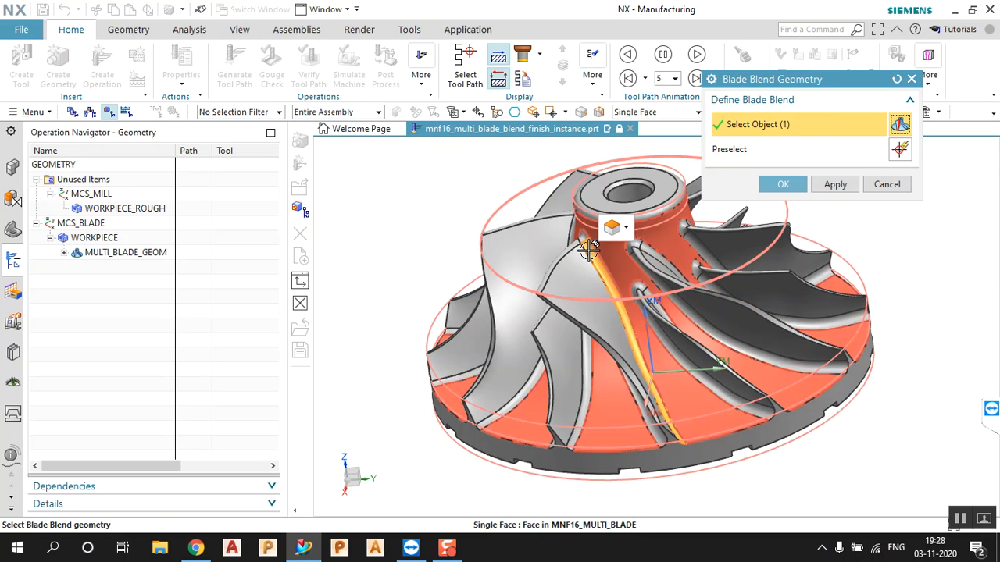
middle_drag(602, 280, 640, 290)
click(660, 295)
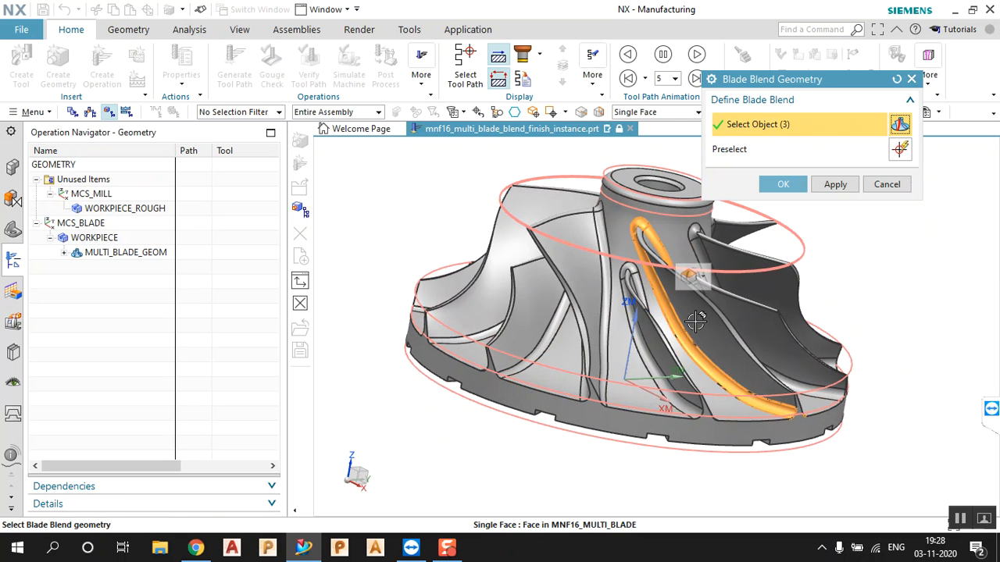
middle_drag(726, 367, 737, 372)
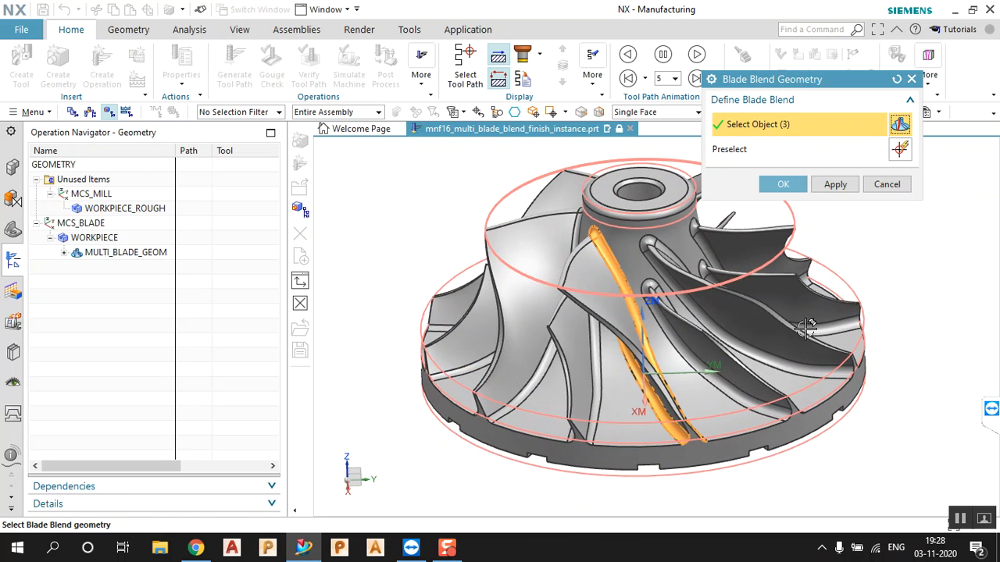
click(826, 188)
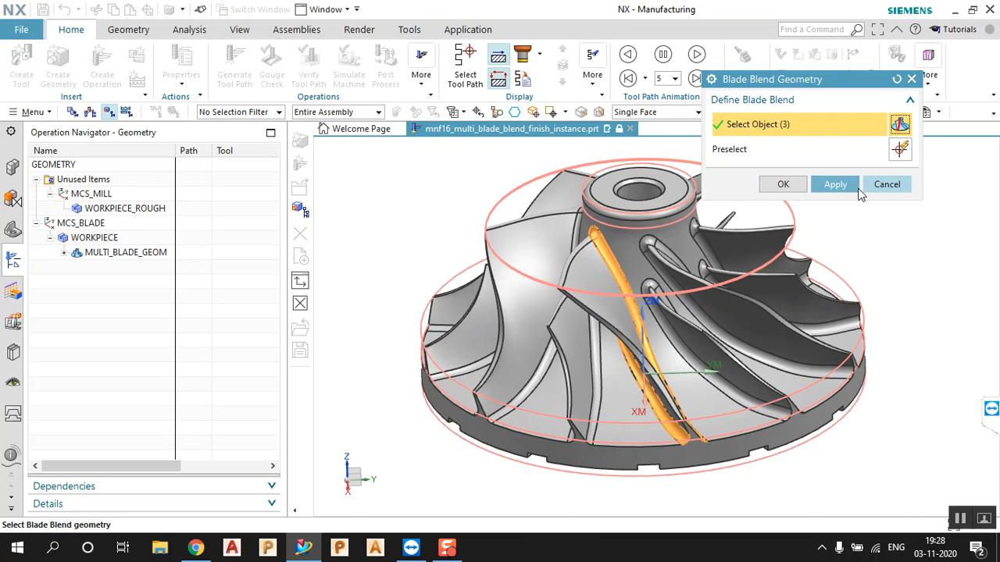
click(801, 186)
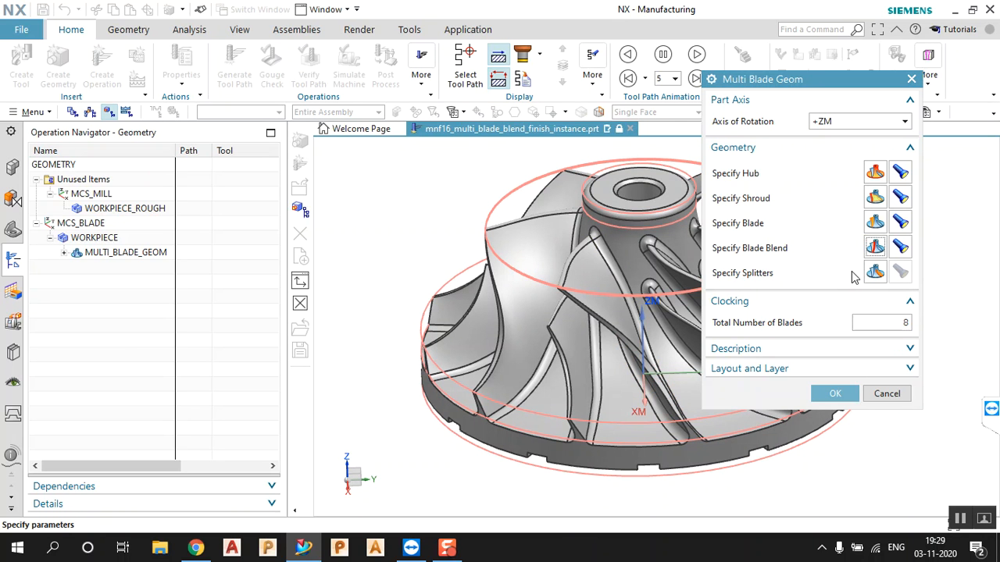
click(875, 272)
Select three wall faces of one splitter blade
scroll(561, 272, down, 2)
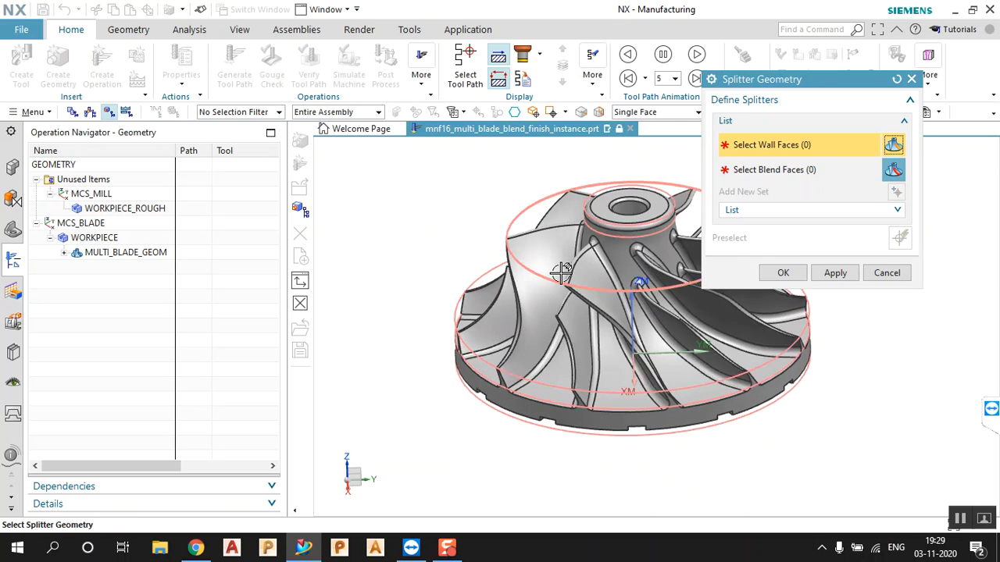
scroll(560, 272, down, 3)
scroll(616, 245, up, 2)
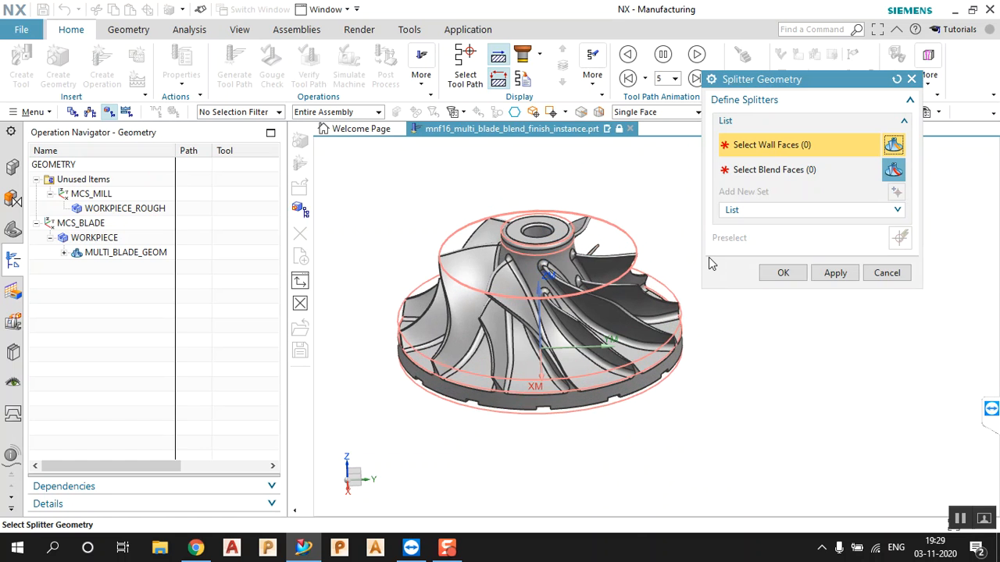
scroll(524, 318, up, 3)
scroll(525, 318, up, 2)
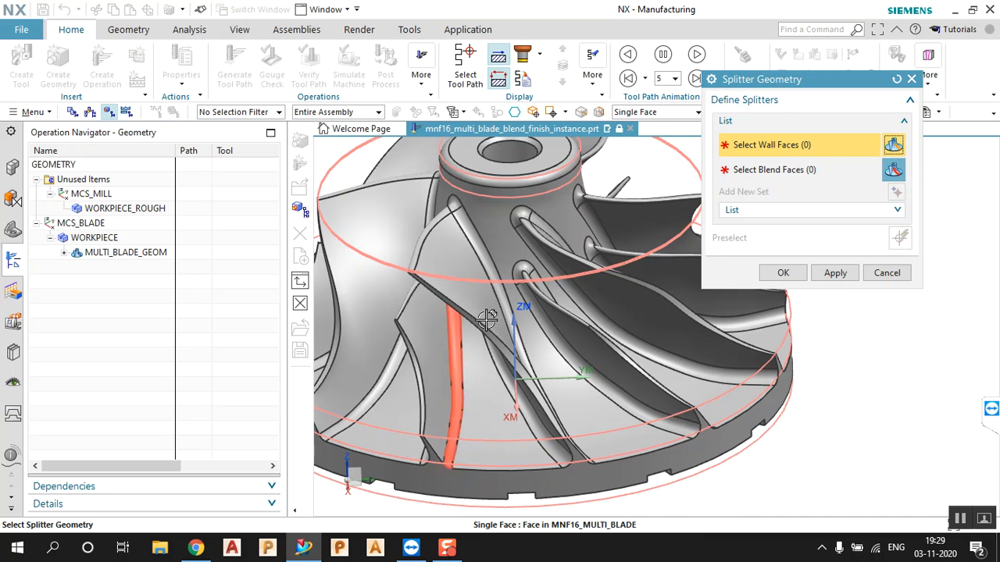
scroll(562, 328, up, 4)
click(591, 342)
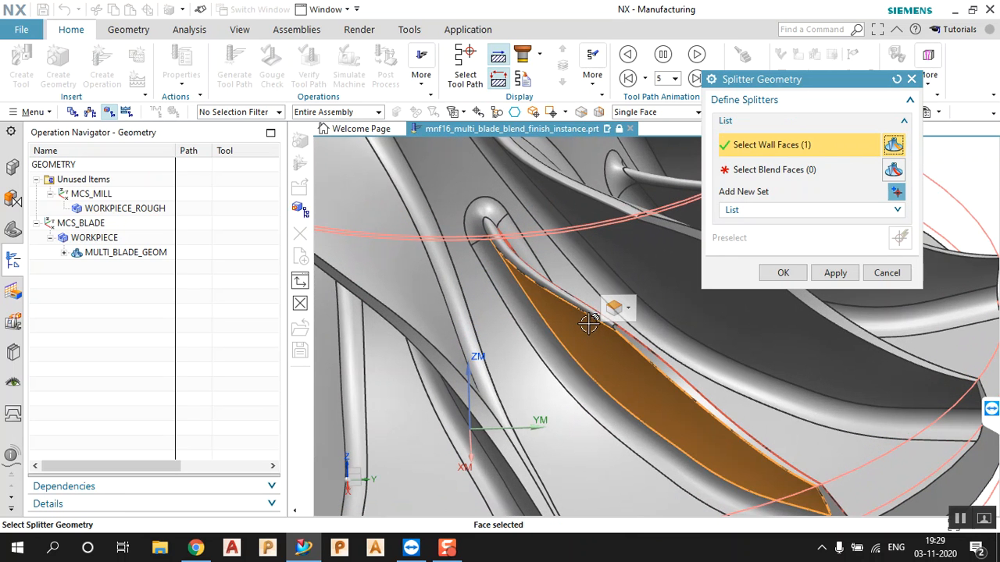
click(568, 325)
middle_drag(556, 335, 448, 412)
click(448, 412)
scroll(547, 422, down, 3)
middle_drag(575, 430, 619, 419)
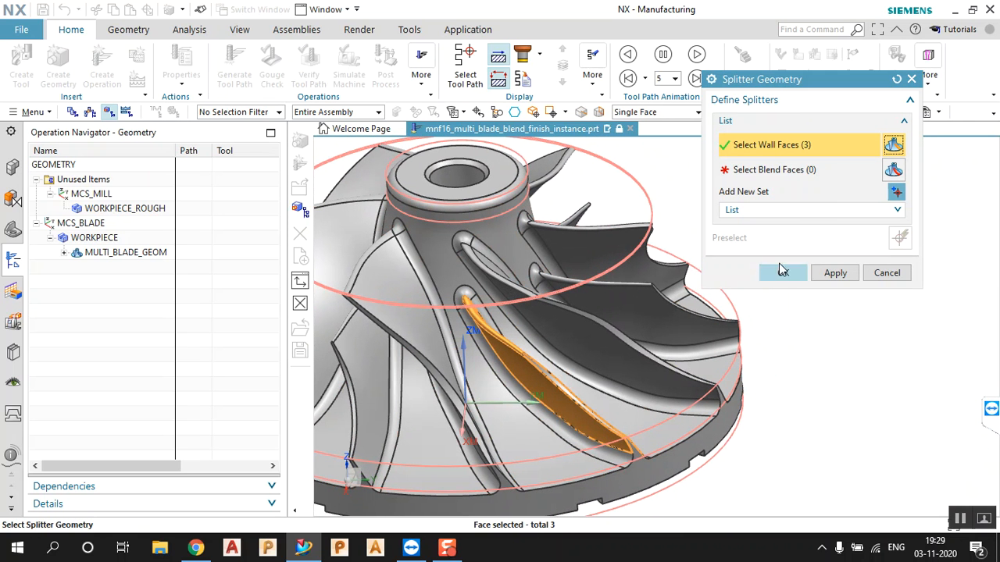
Add three splitter blend faces and confirm the splitter geometry
click(800, 173)
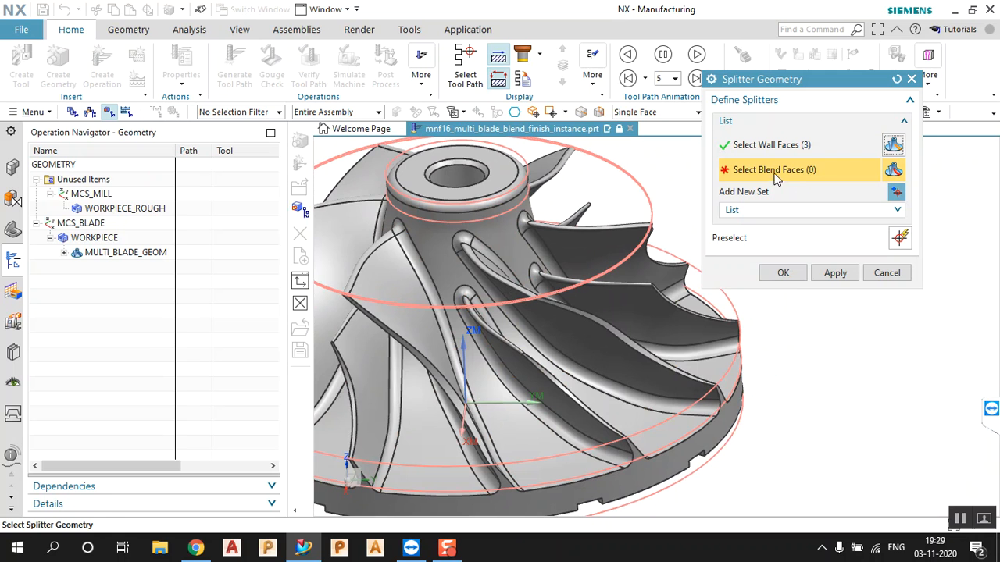
scroll(496, 340, up, 5)
click(500, 343)
click(462, 250)
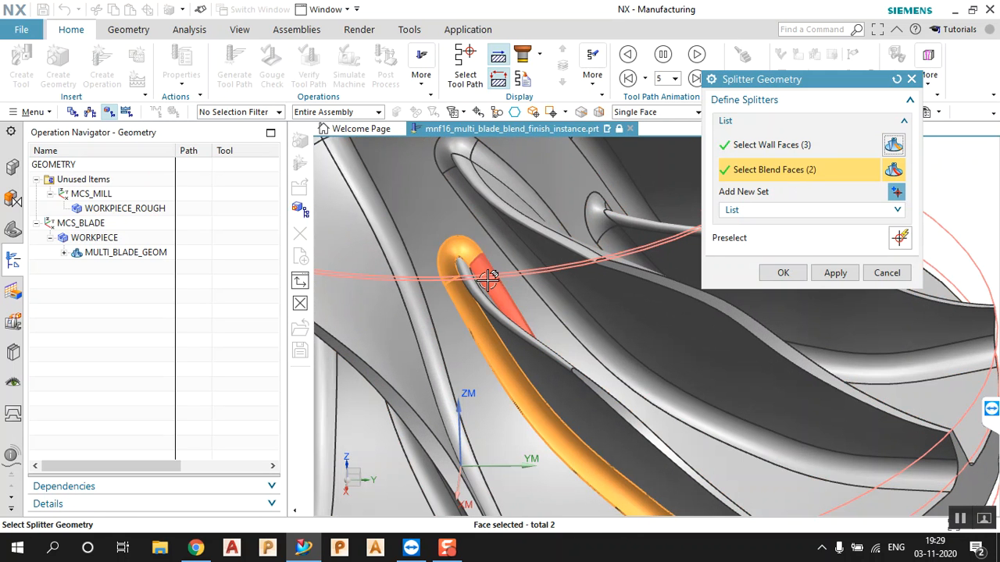
click(487, 279)
scroll(487, 279, down, 5)
middle_drag(578, 320, 727, 375)
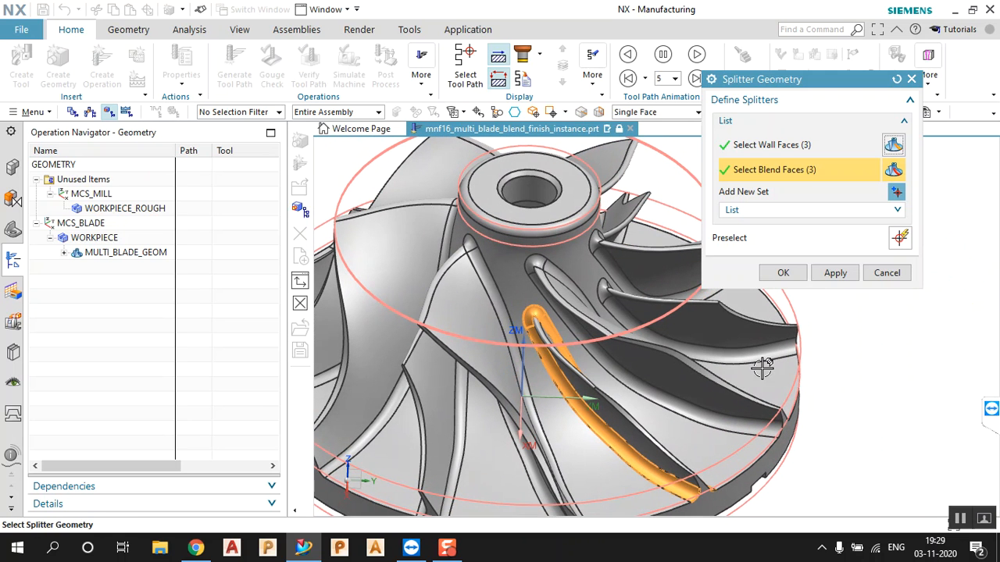
click(783, 274)
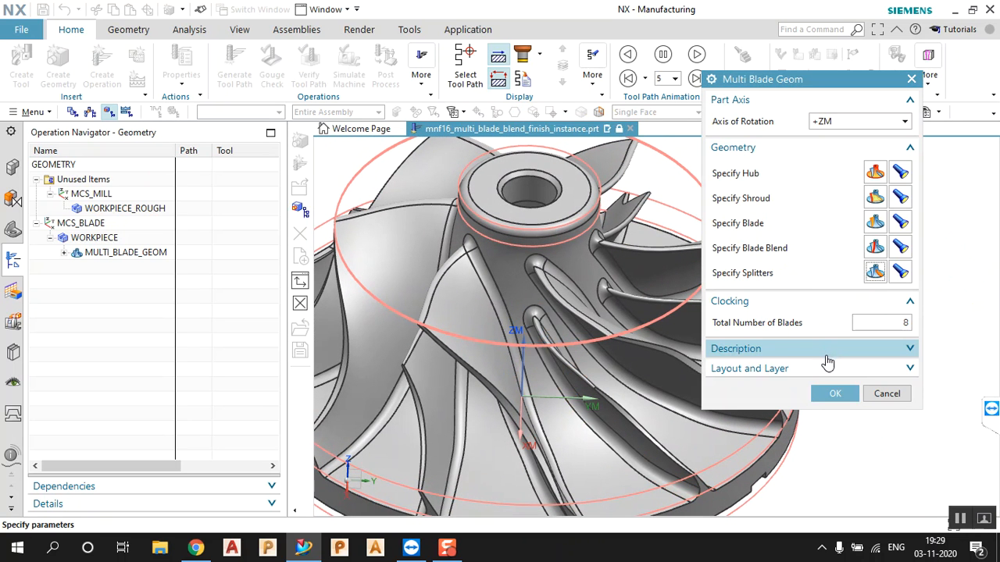
Change the total number of blades from 8 to 6 and confirm the multi-blade geometry
scroll(576, 322, down, 6)
scroll(614, 341, up, 4)
scroll(612, 342, down, 1)
middle_drag(480, 345, 479, 334)
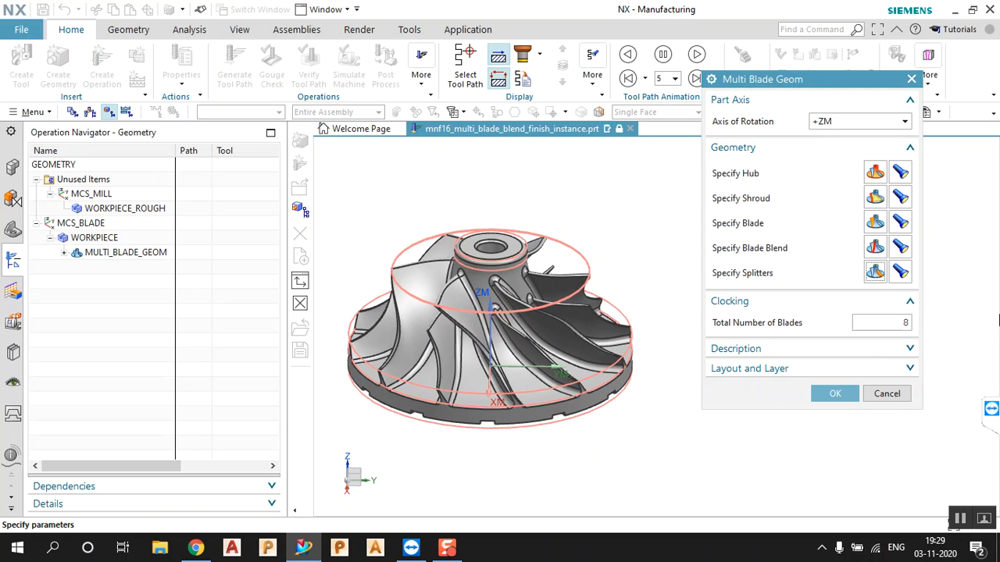
double_click(907, 323)
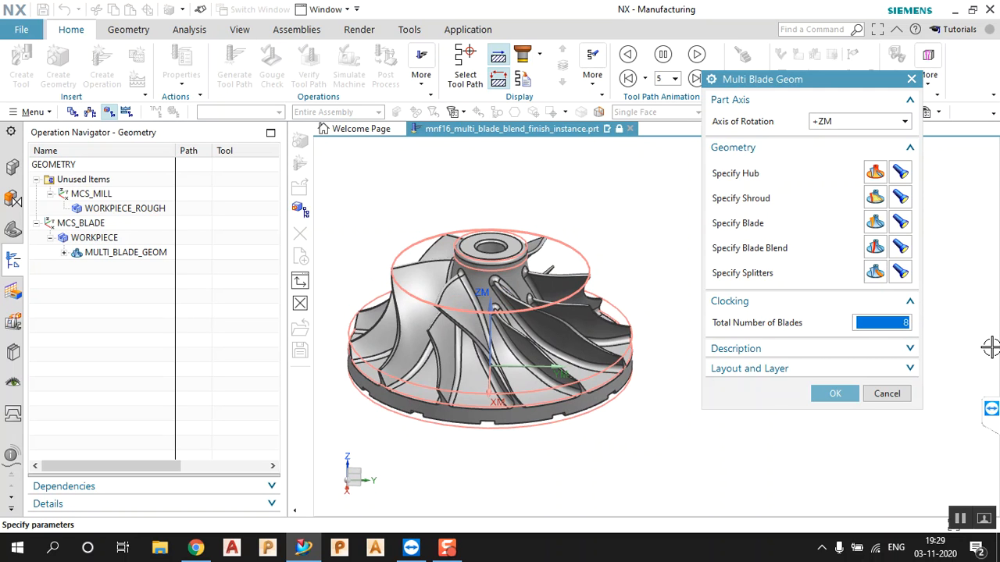
text(6)
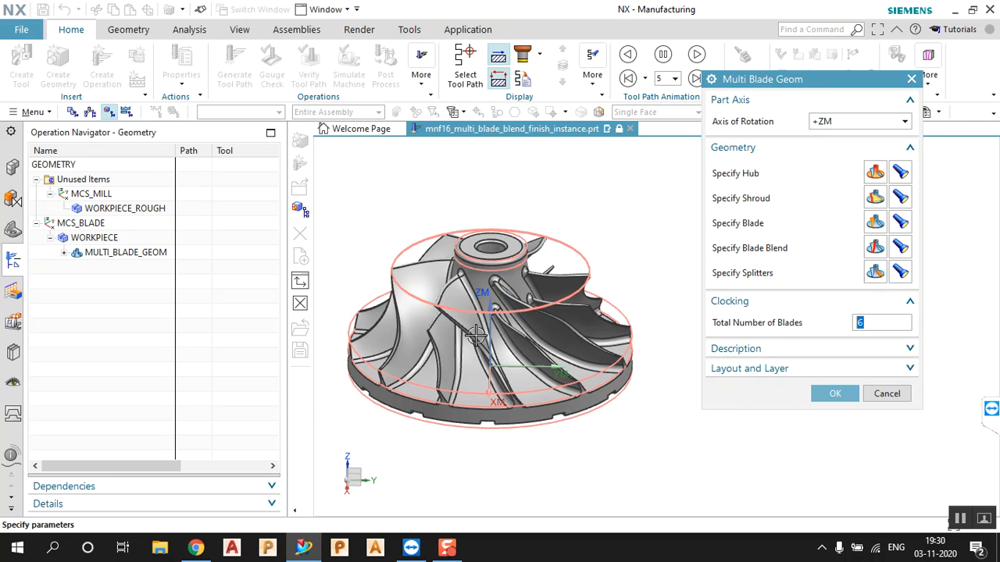
scroll(462, 341, up, 1)
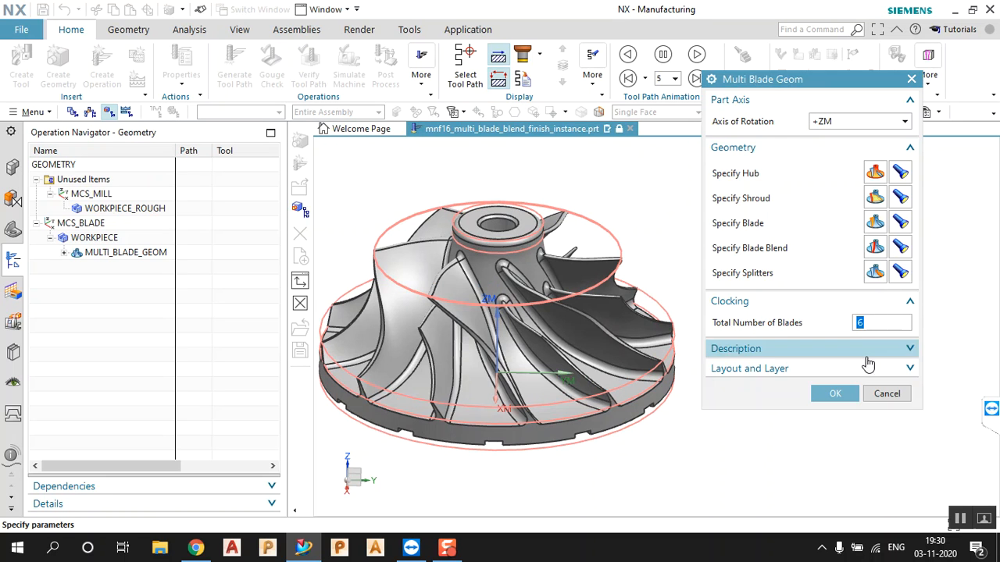
click(836, 393)
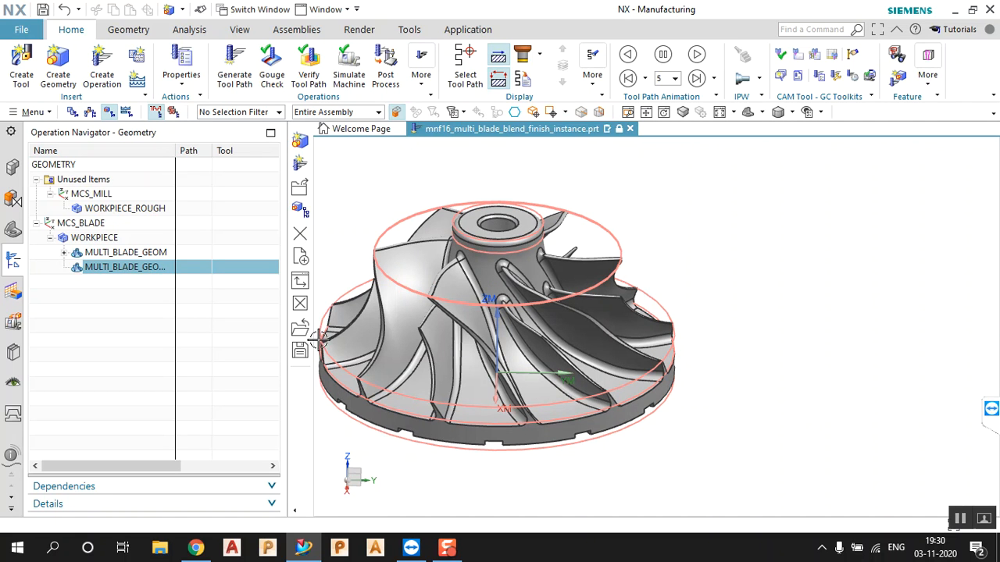
click(143, 273)
click(141, 264)
click(156, 259)
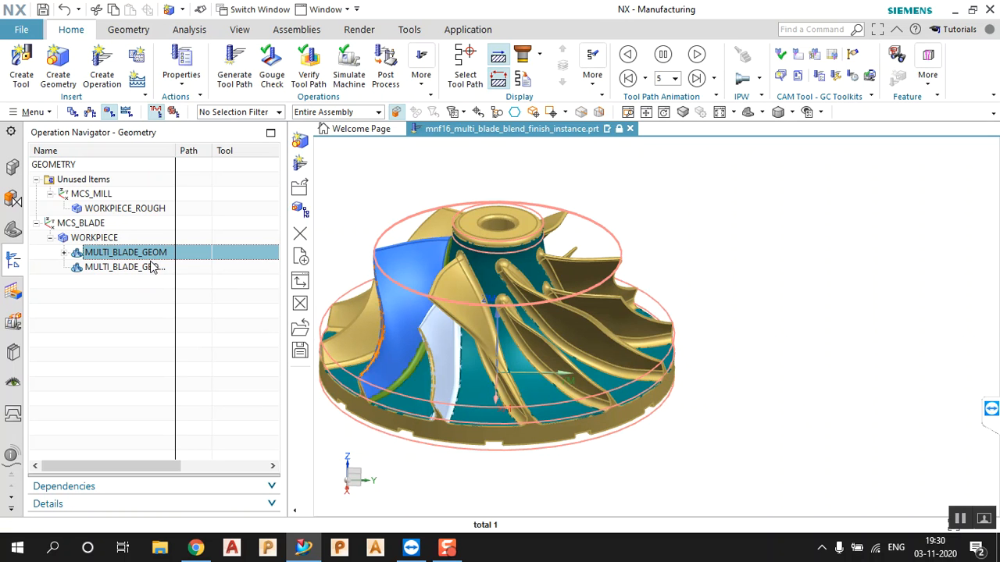
click(150, 268)
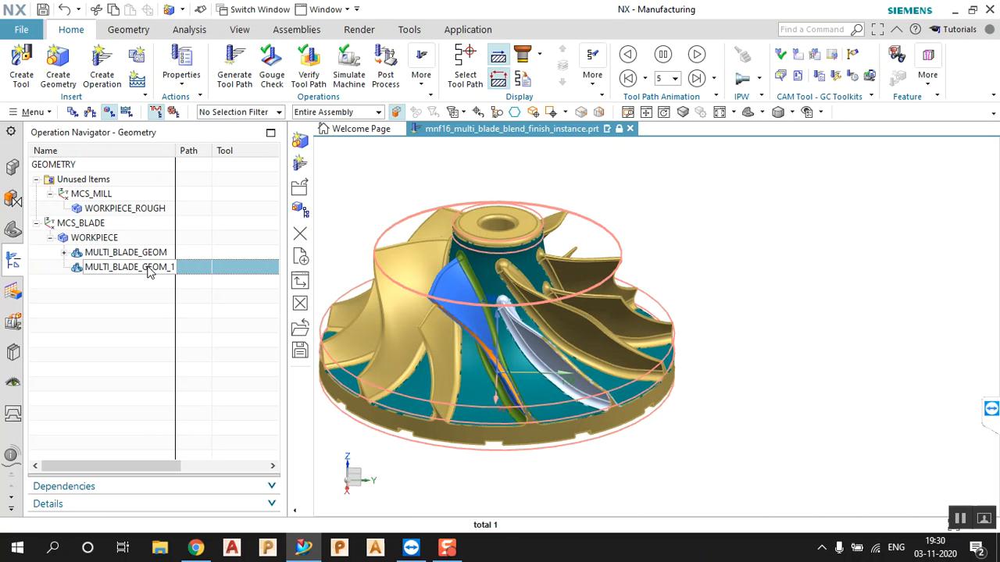
click(138, 254)
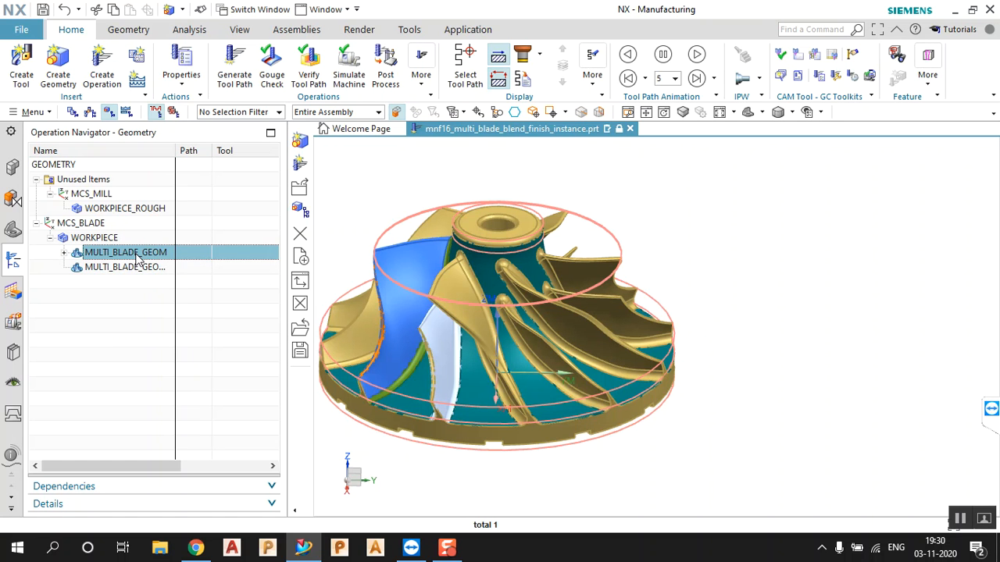
click(138, 269)
middle_drag(343, 315, 360, 335)
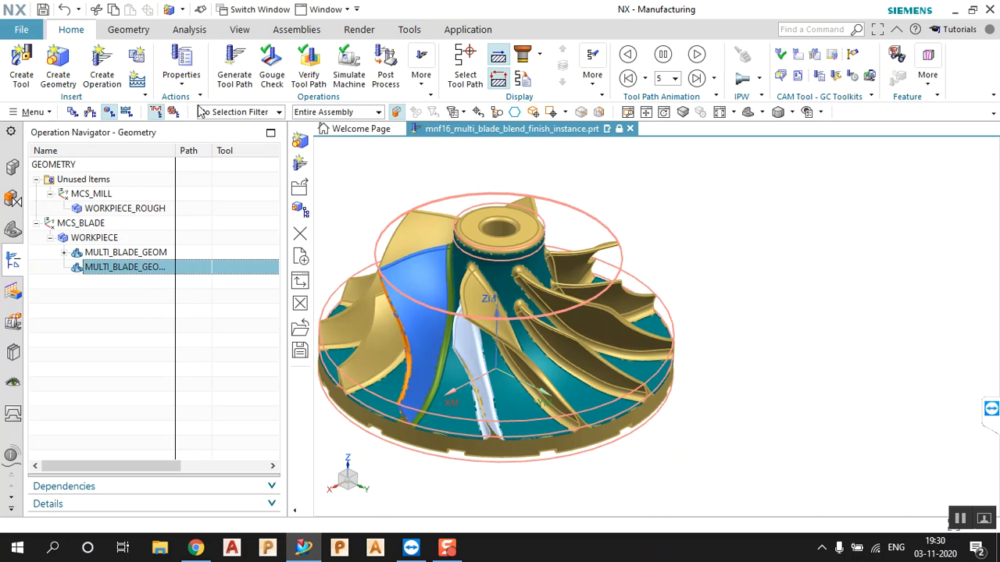
Create the multi-blade rough operation IMPELLER_ROUGH with BALL_5, MULTI_BLADE_GEOM_1 and MILL_FINISH
click(102, 70)
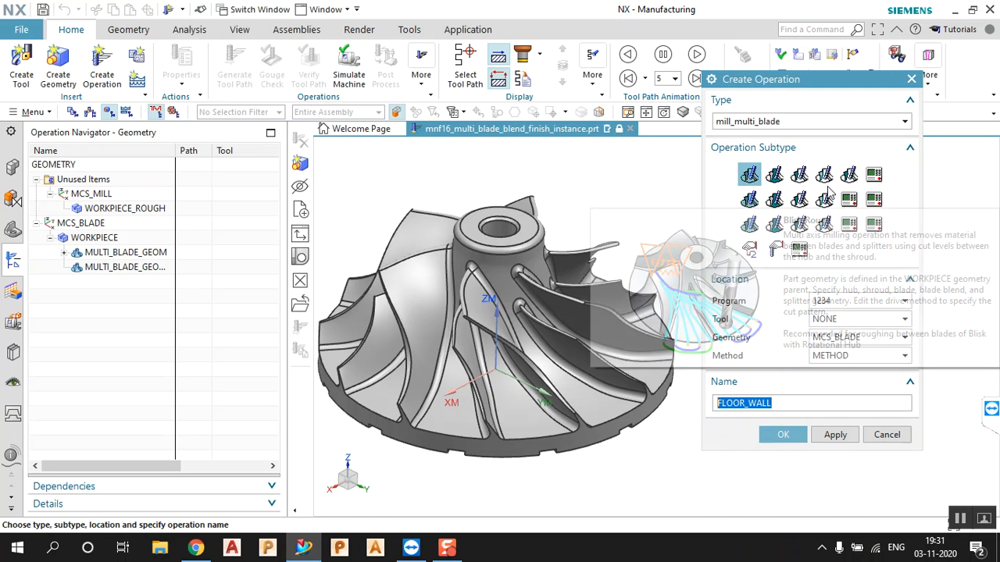
click(759, 178)
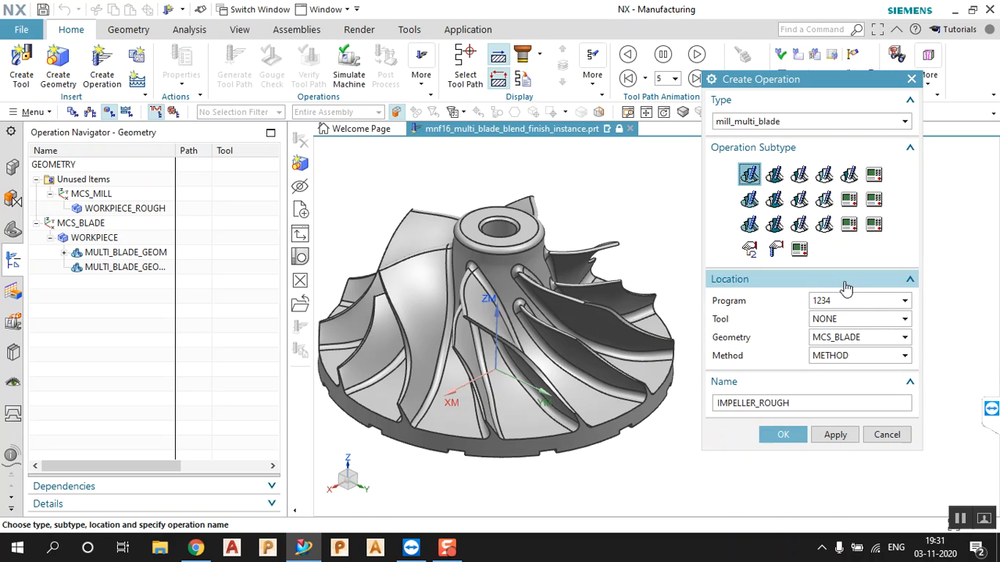
click(853, 320)
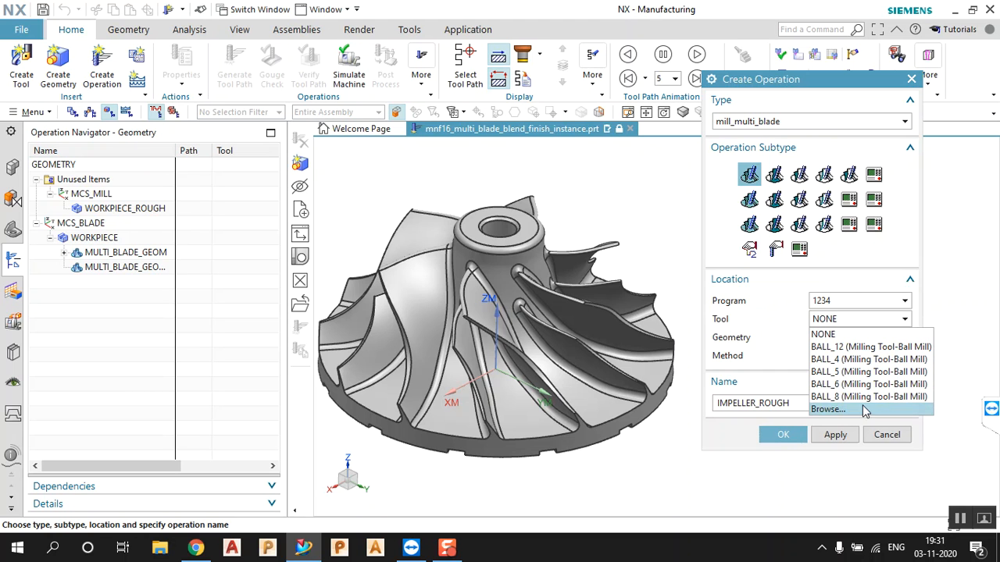
click(871, 372)
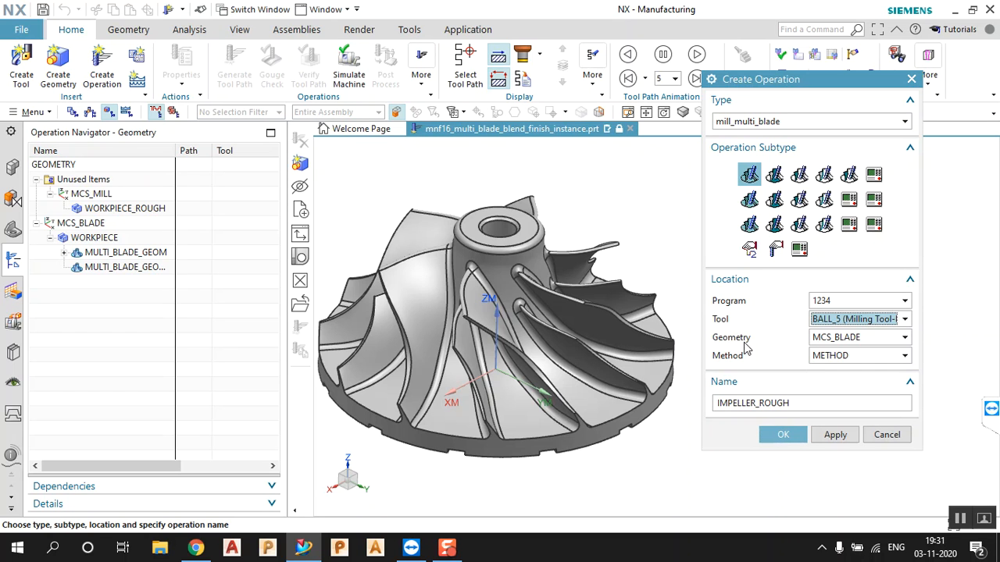
click(851, 340)
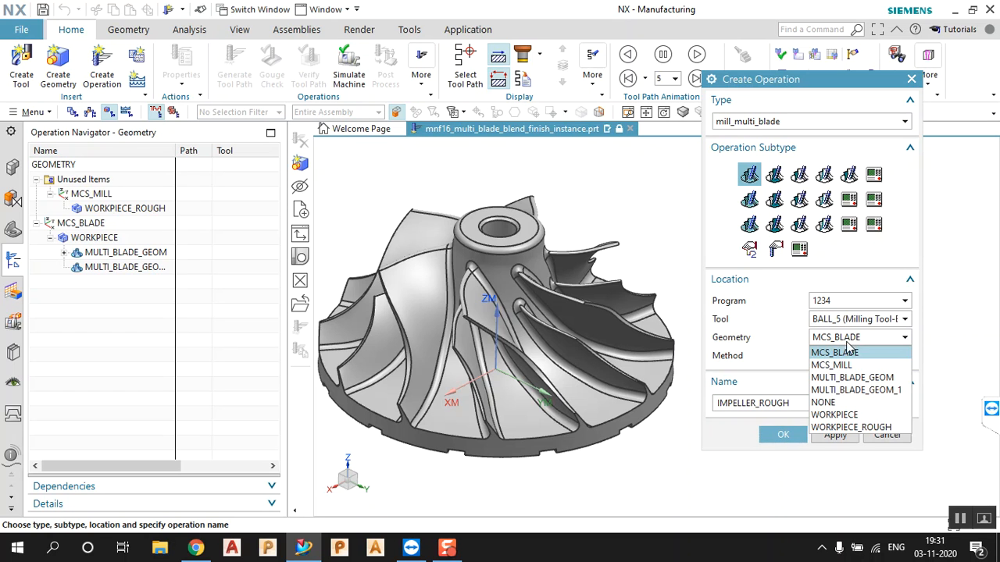
click(850, 378)
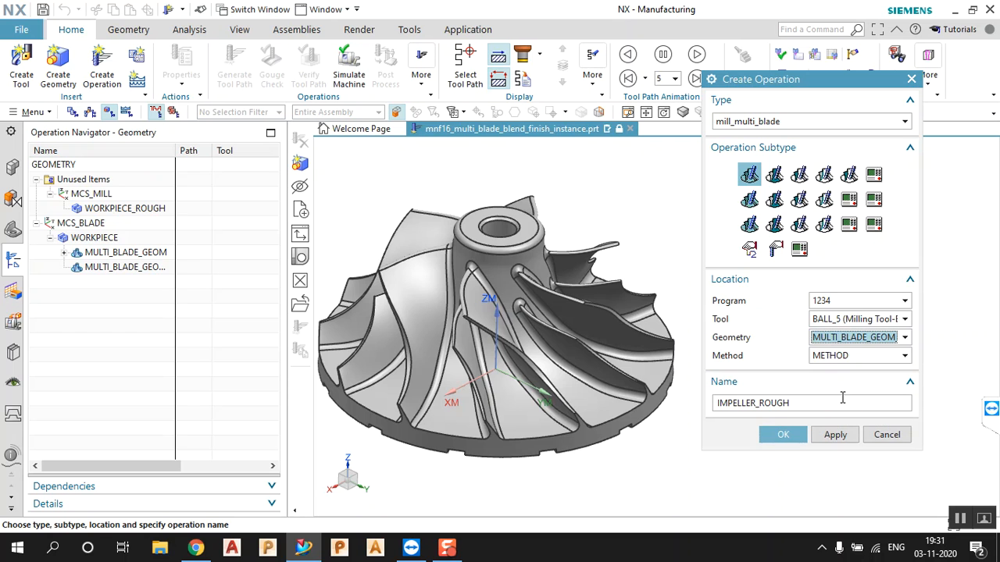
click(831, 357)
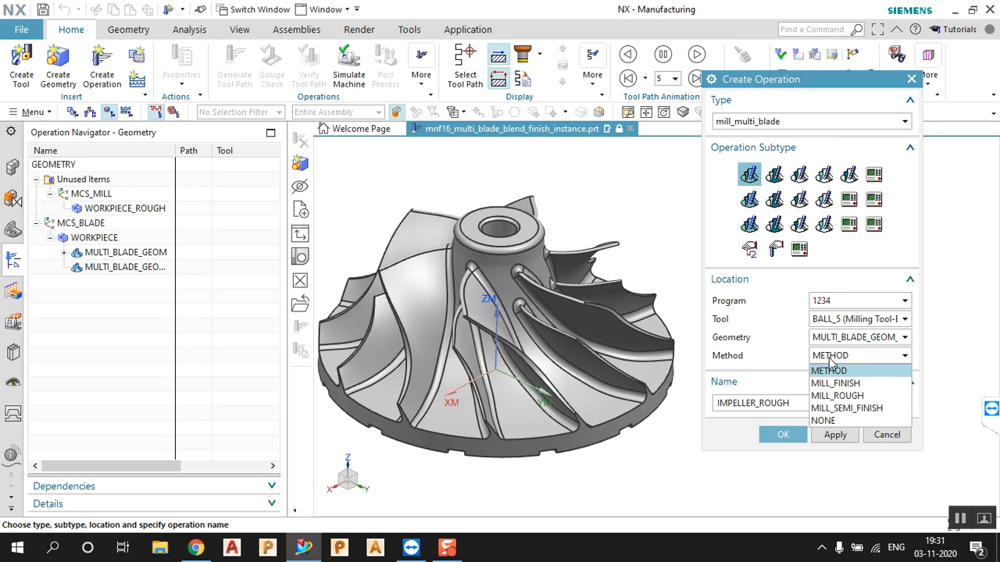
click(839, 384)
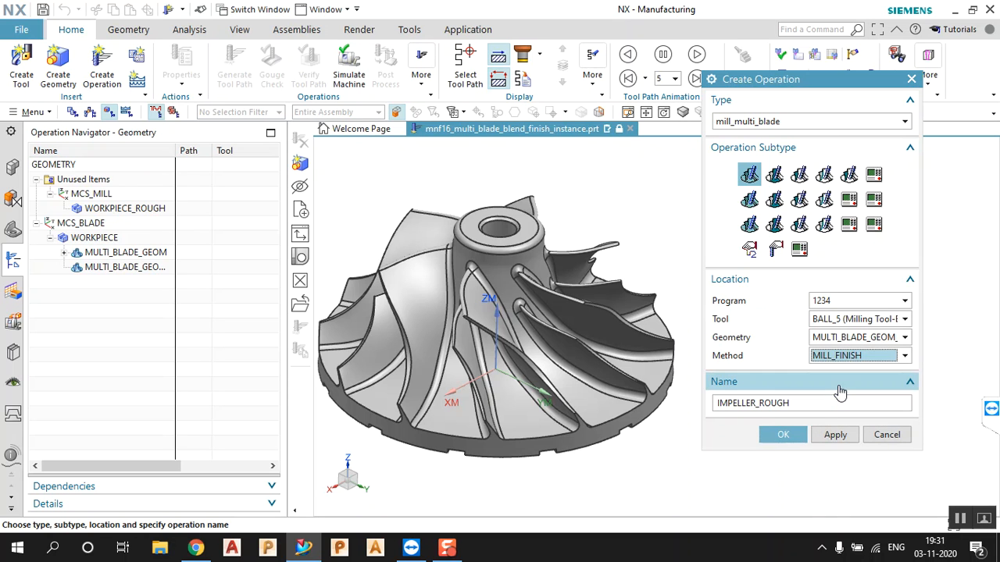
click(783, 434)
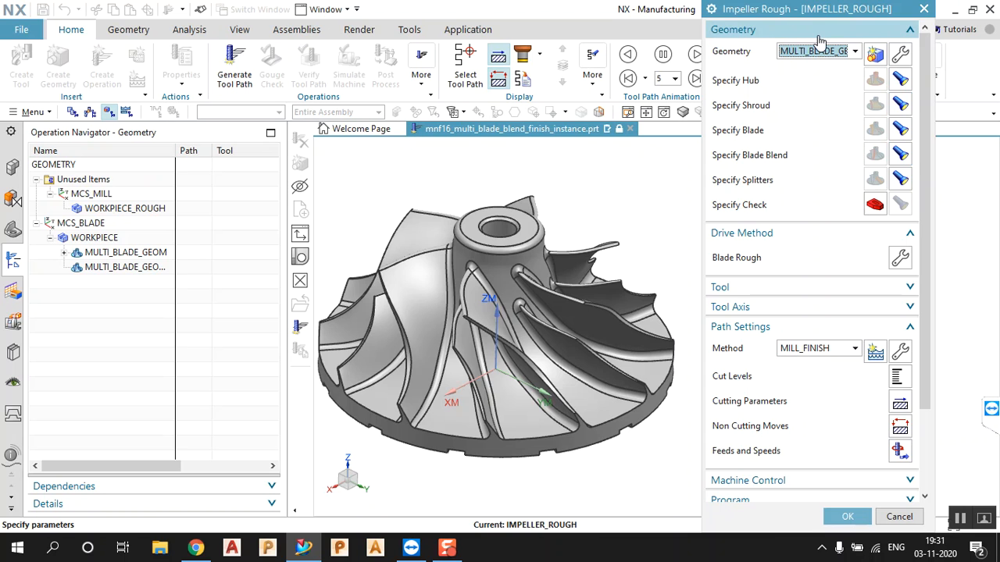
Review the Tool and Tool Axis settings, then generate the IMPELLER_ROUGH toolpath
click(839, 293)
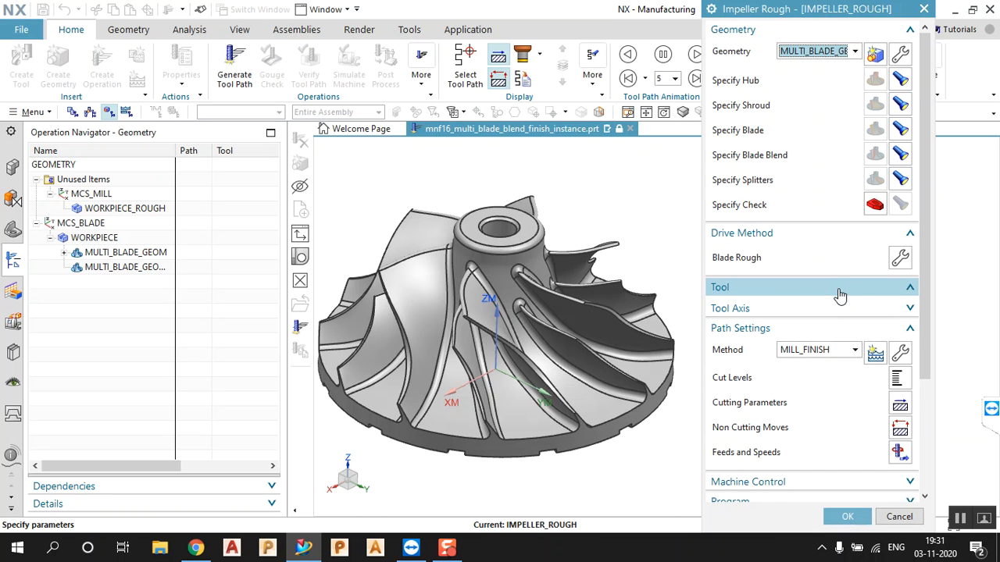
click(840, 290)
click(835, 312)
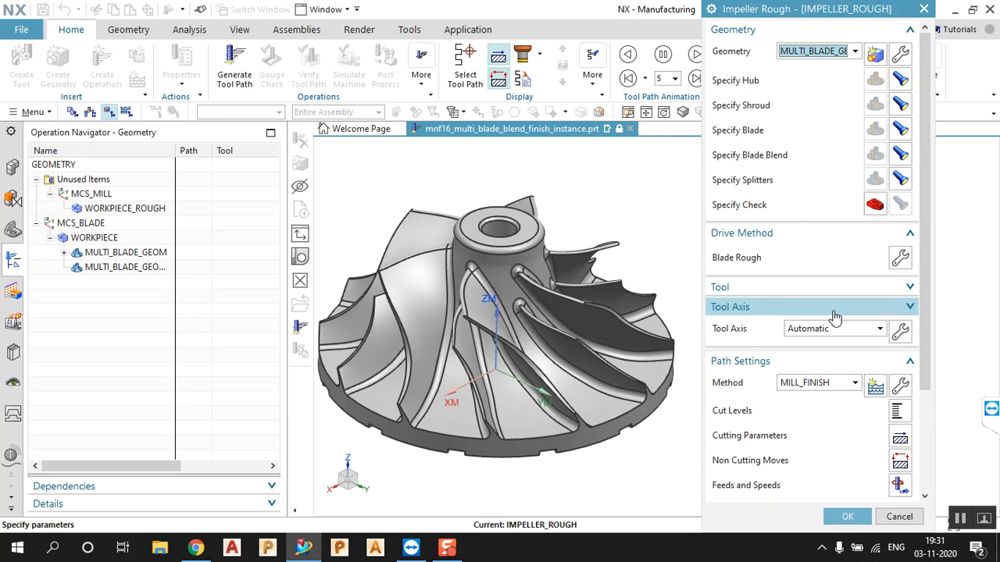
click(834, 312)
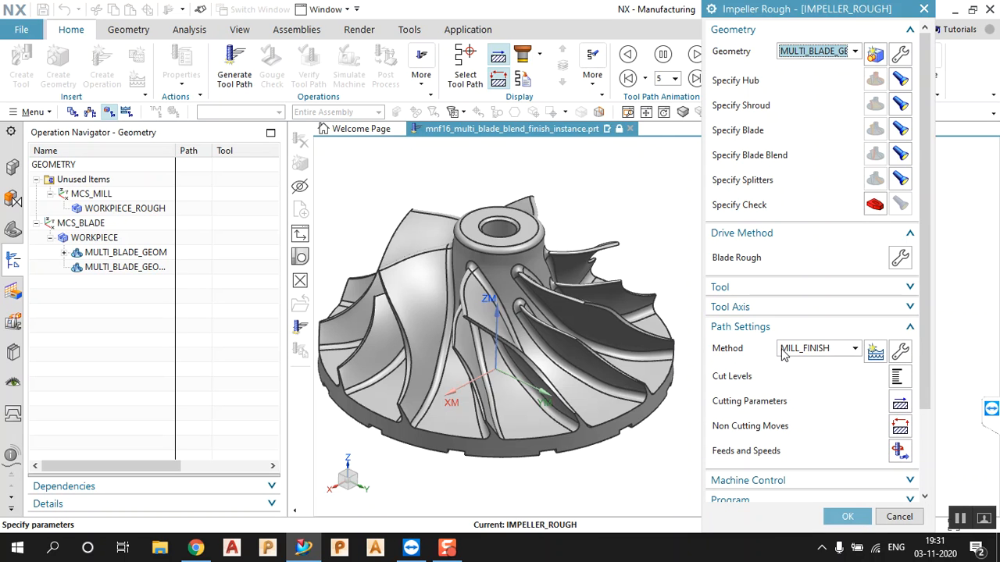
scroll(812, 372, down, 3)
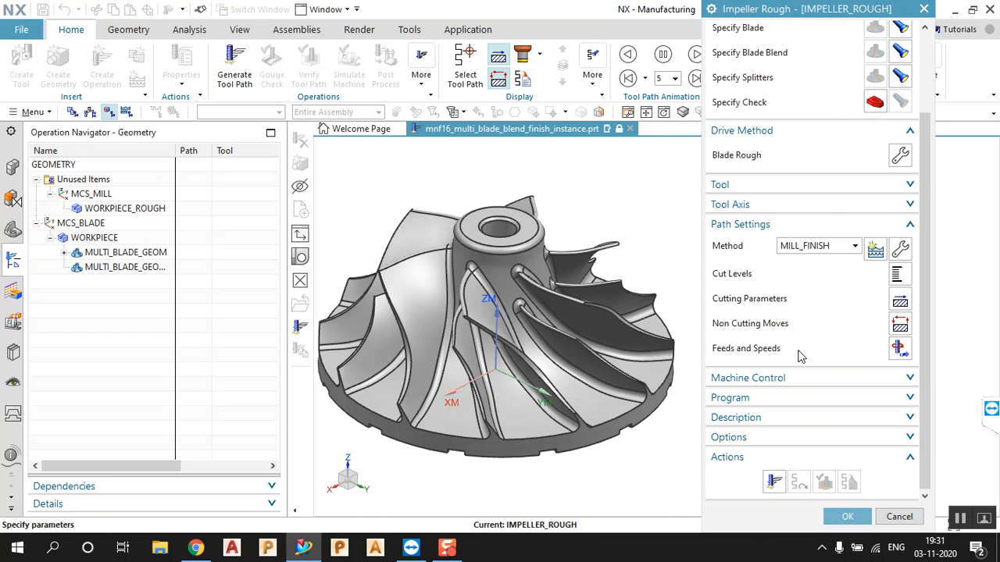
click(773, 482)
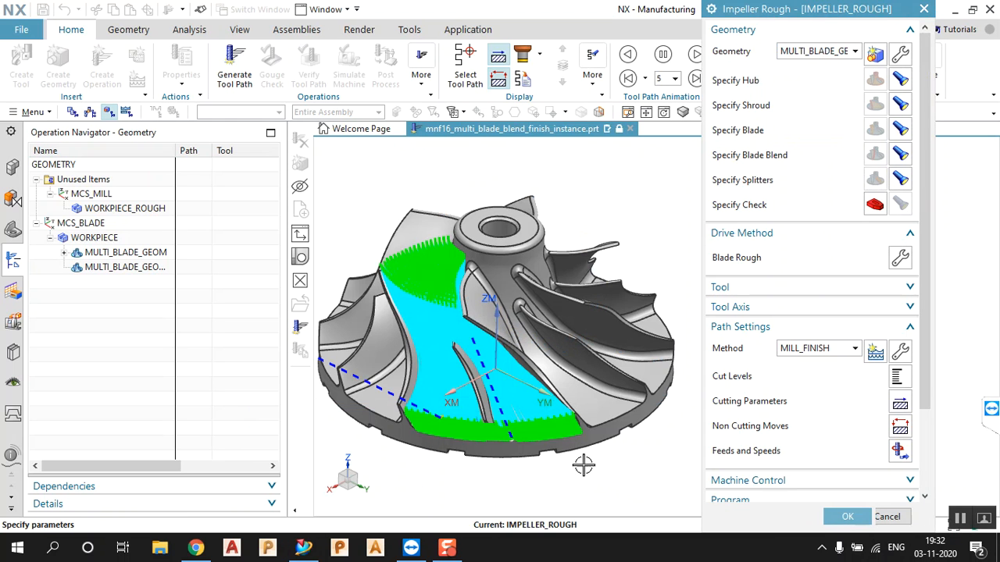
Inspect the roughing toolpath in the blade passage from several angles, then edit the Blade Rough drive method
middle_drag(437, 318, 466, 274)
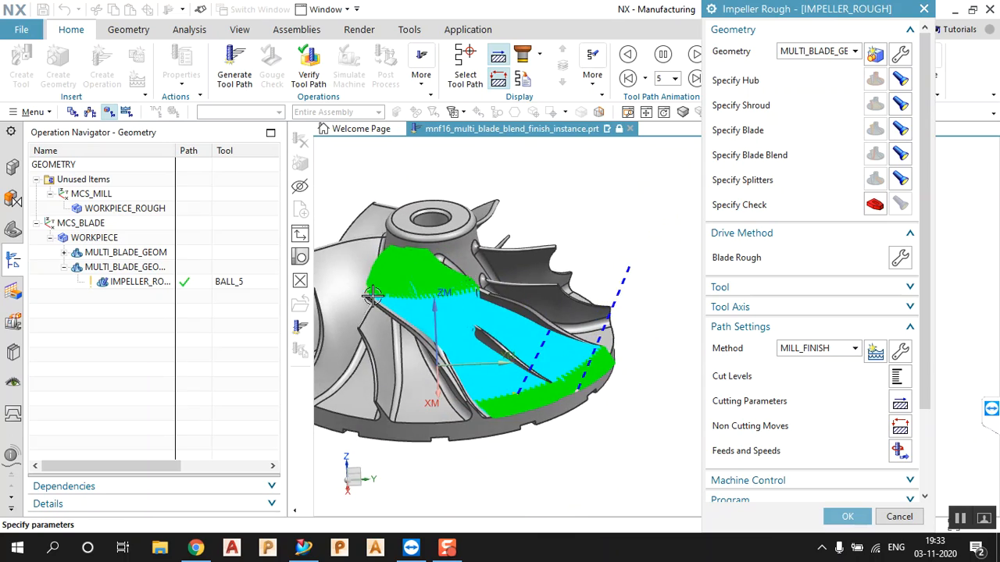
scroll(488, 340, down, 5)
middle_drag(488, 339, 495, 367)
scroll(536, 308, up, 4)
scroll(525, 238, down, 4)
middle_drag(525, 239, 520, 243)
scroll(575, 303, up, 5)
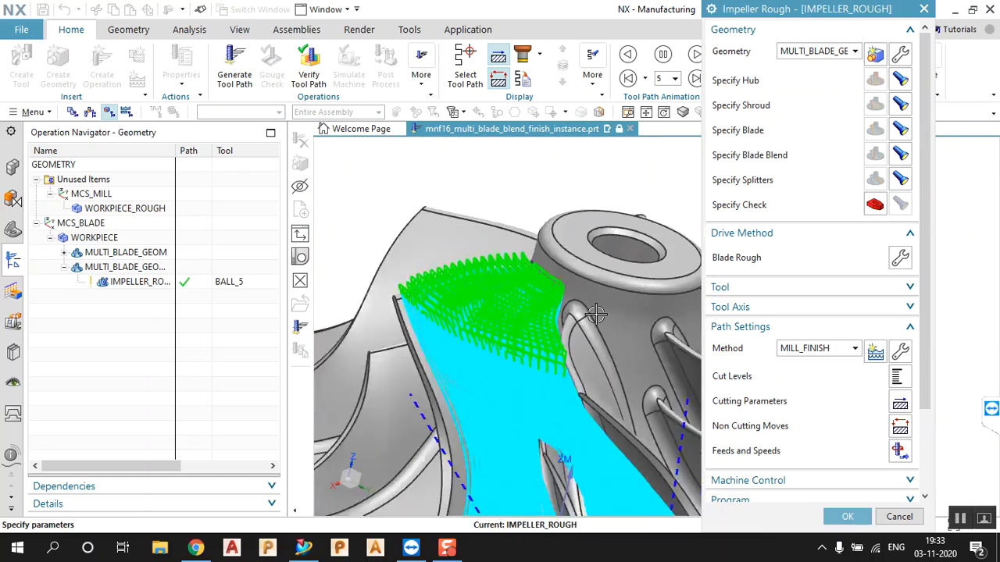
middle_drag(552, 294, 601, 285)
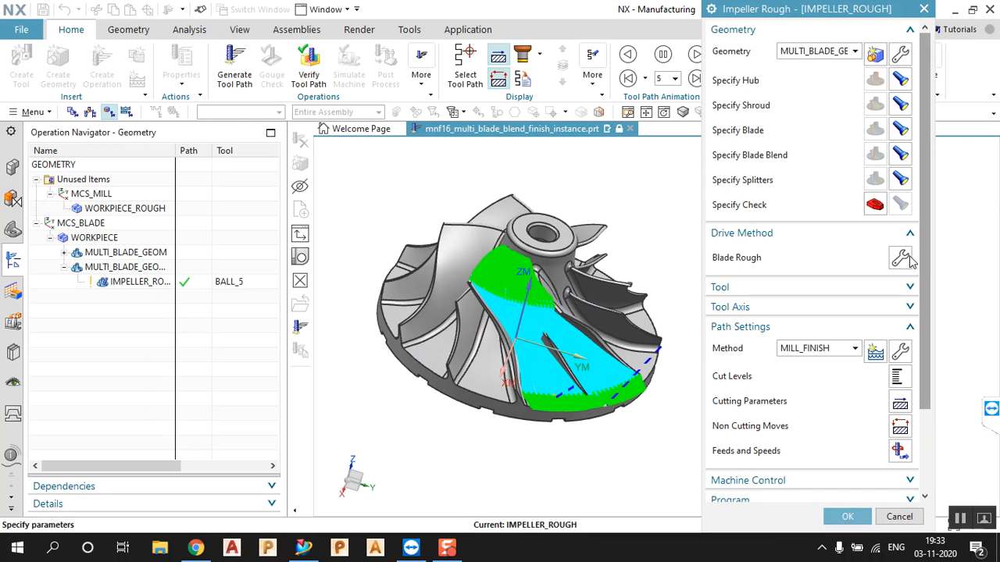
click(899, 257)
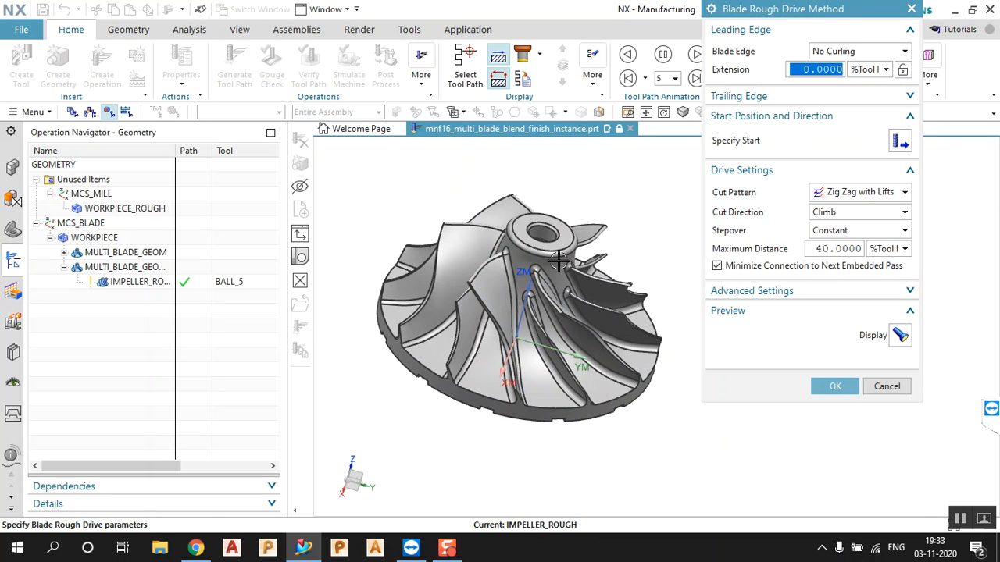
Try the leading edge options, leaving the leading edge set to Along Part Axis
mouse_move(598, 217)
middle_down()
mouse_move(576, 196)
mouse_move(591, 211)
middle_up()
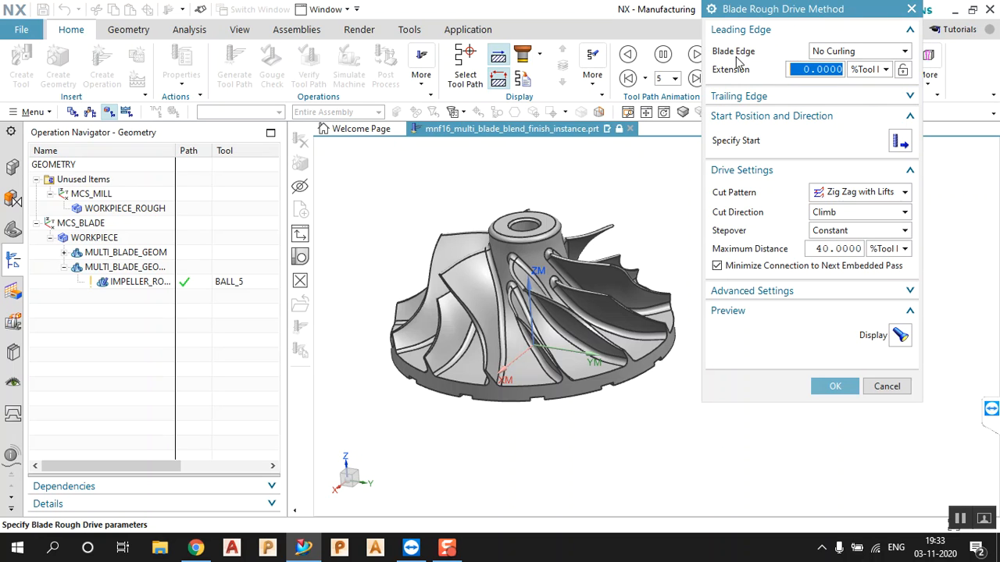
click(867, 52)
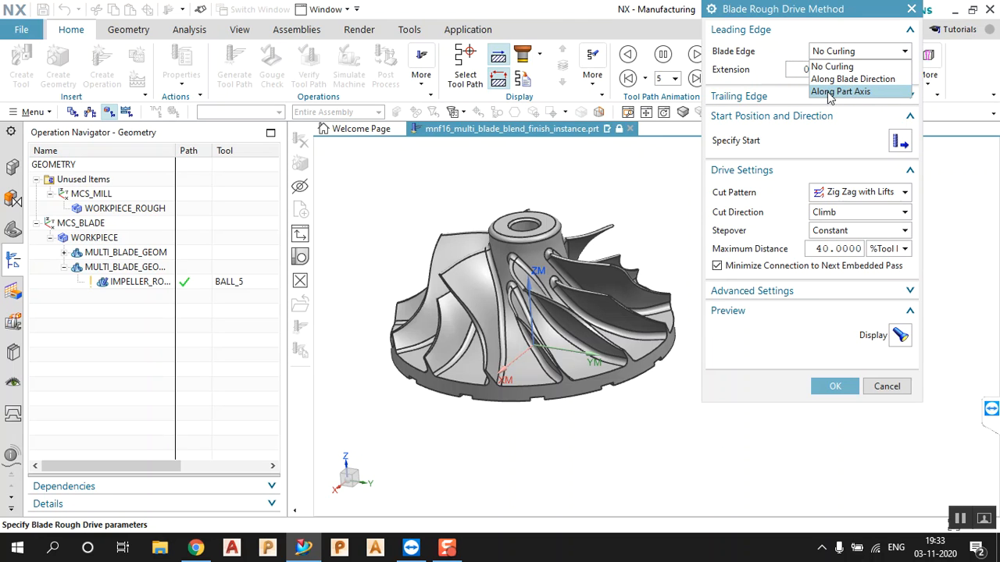
click(841, 92)
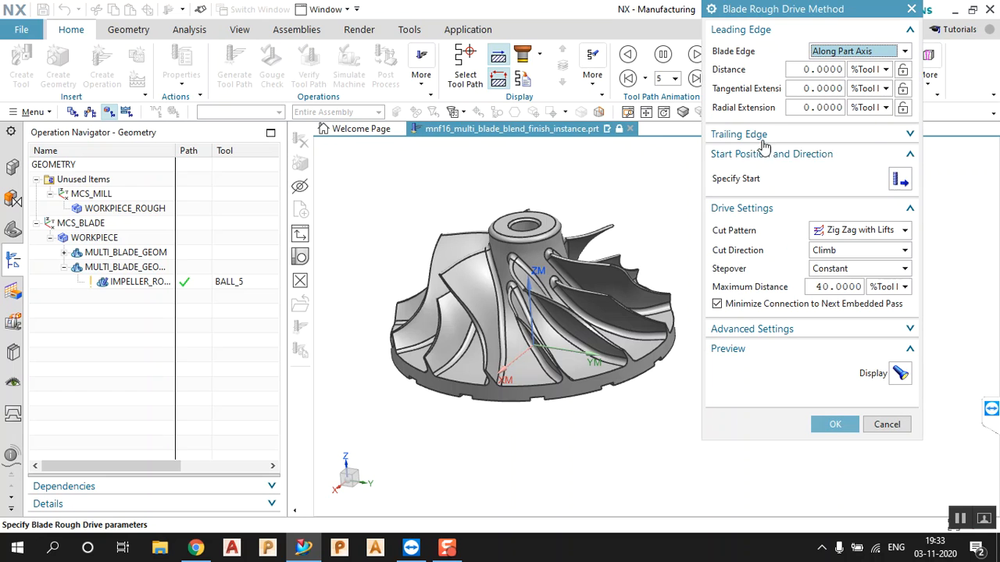
click(850, 55)
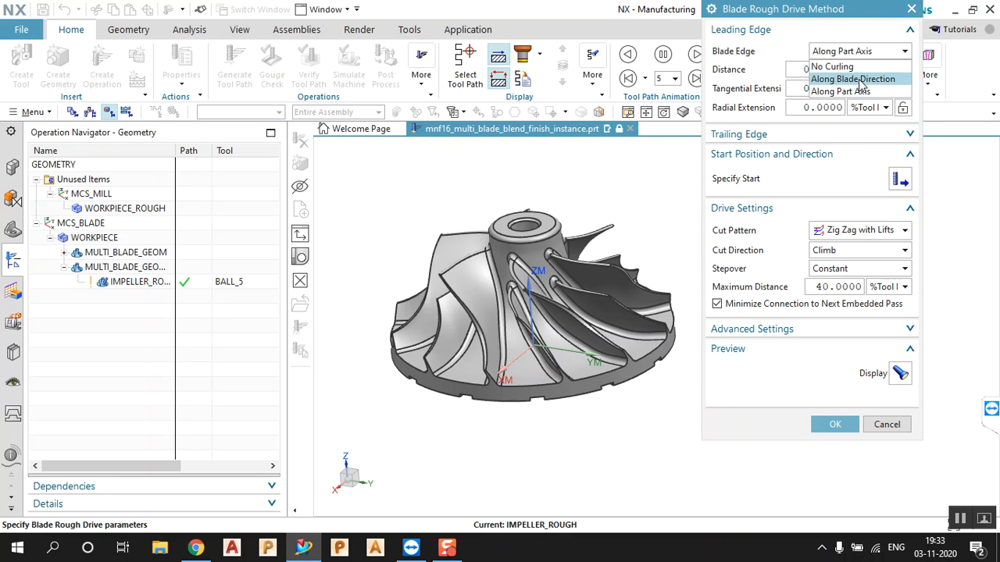
click(859, 79)
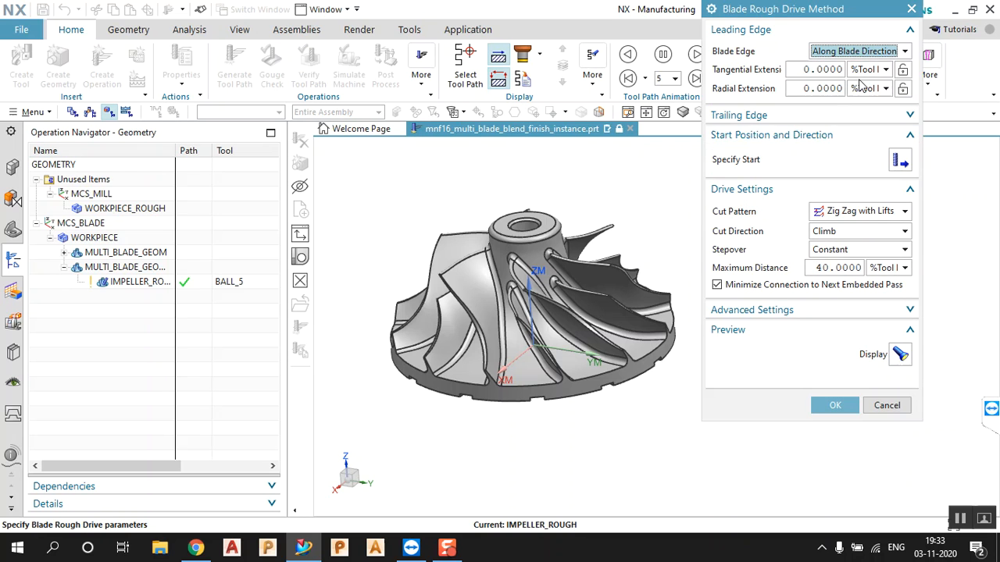
click(853, 55)
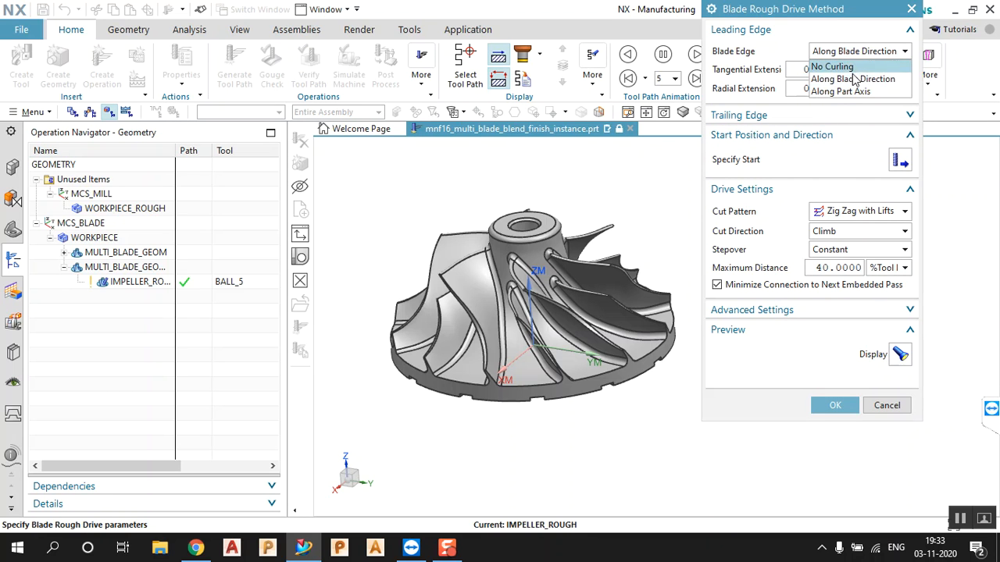
click(846, 92)
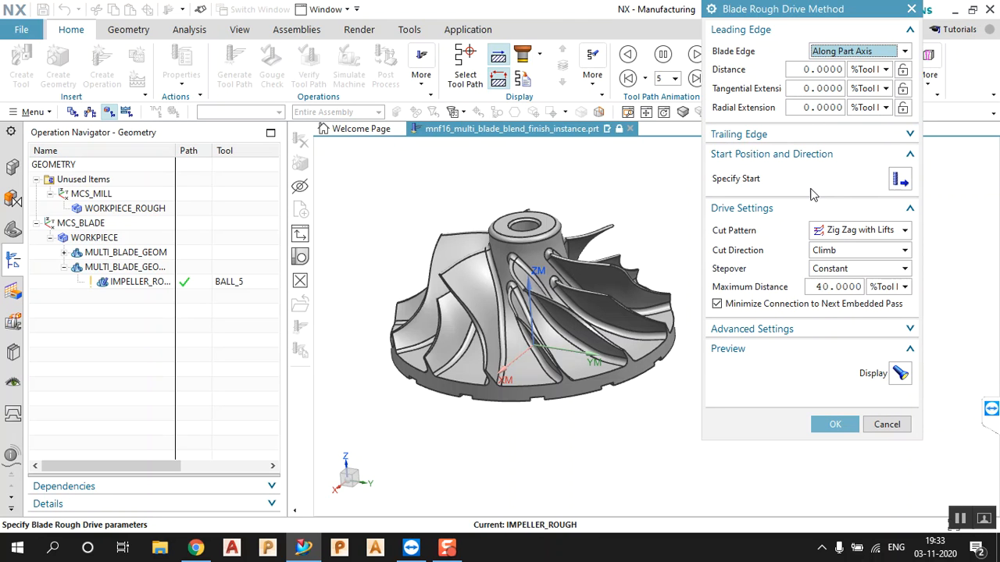
Set the leading edge distance to 10 and preview the toolpath
click(817, 69)
double_click(817, 69)
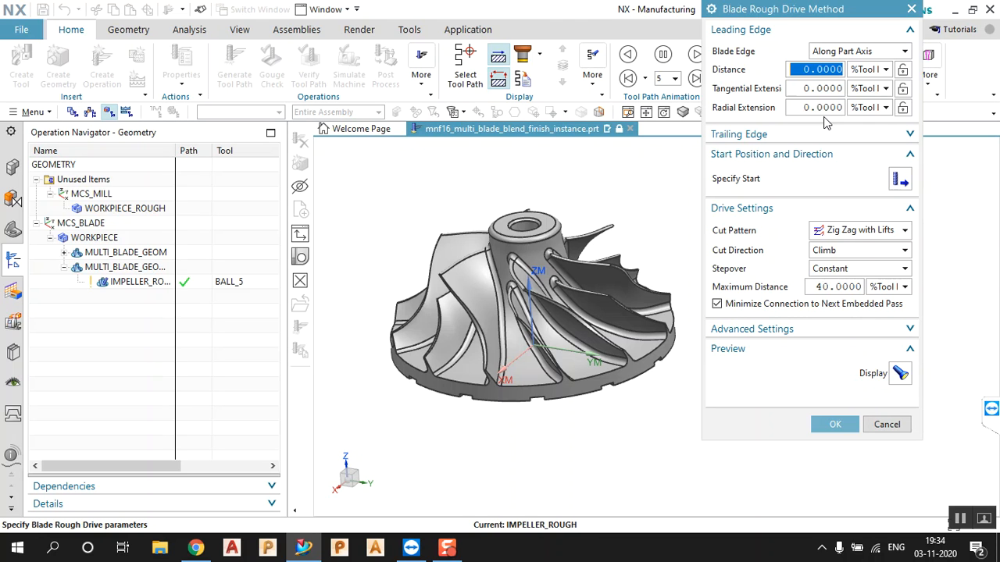
text(10)
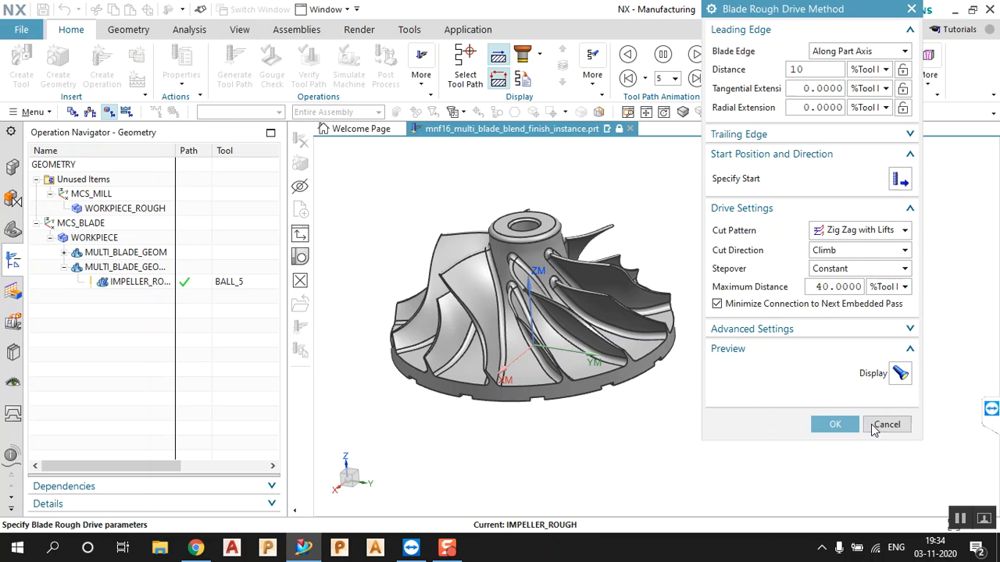
click(896, 373)
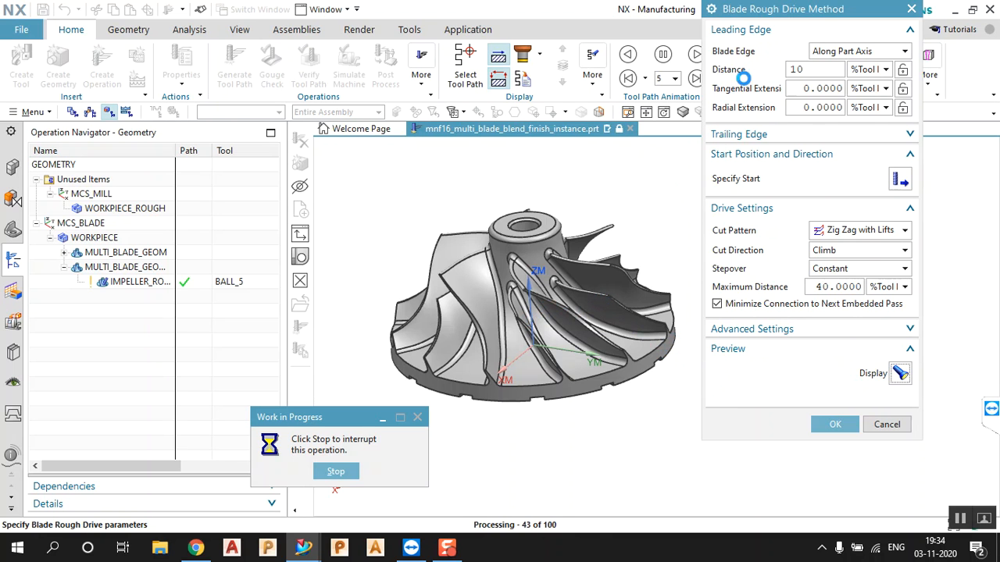
Orbit and zoom the impeller to inspect the previewed toolpath
scroll(496, 277, down, 5)
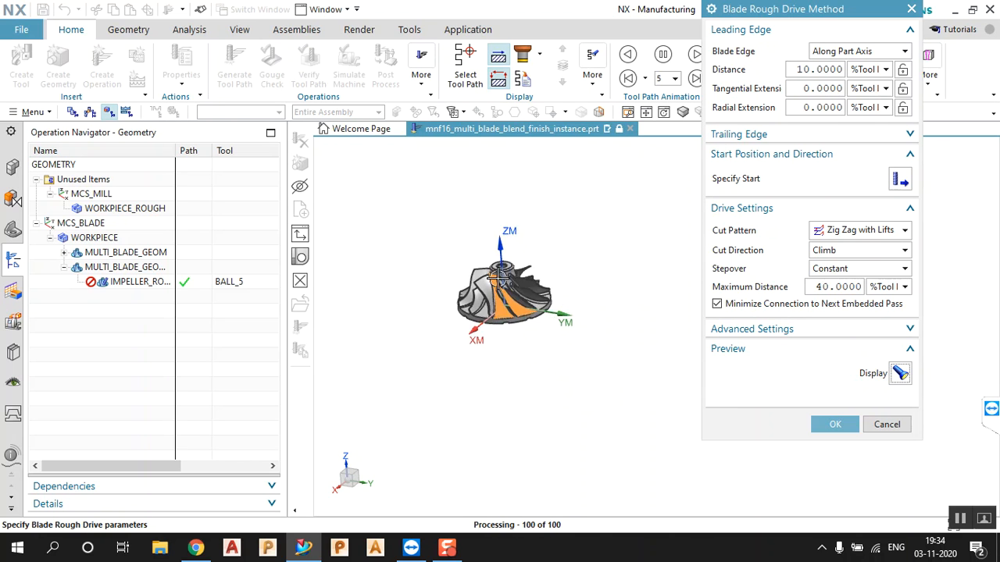
scroll(497, 277, up, 8)
middle_drag(491, 193, 535, 209)
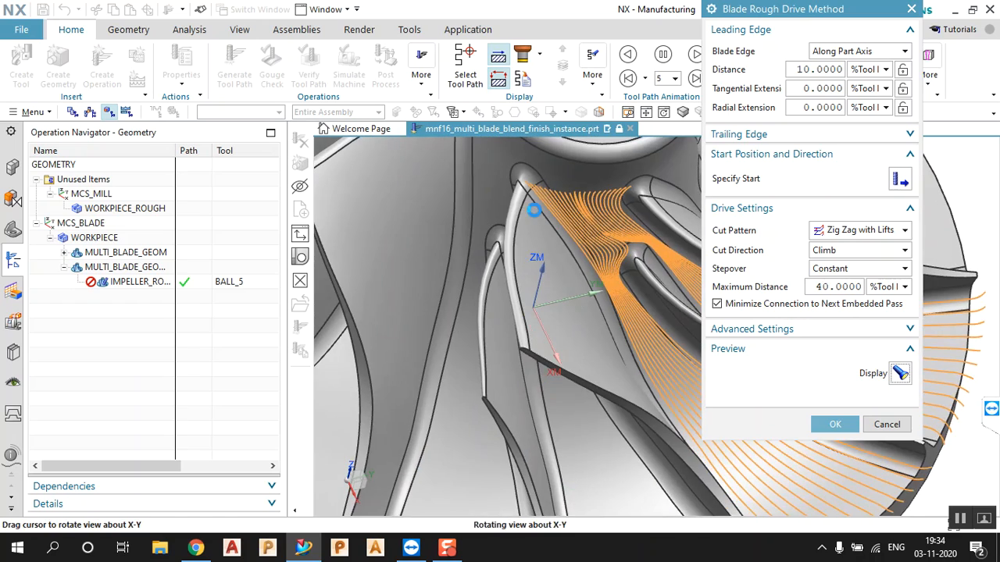
scroll(518, 217, down, 5)
scroll(536, 240, up, 5)
middle_drag(538, 270, 525, 235)
scroll(513, 322, down, 4)
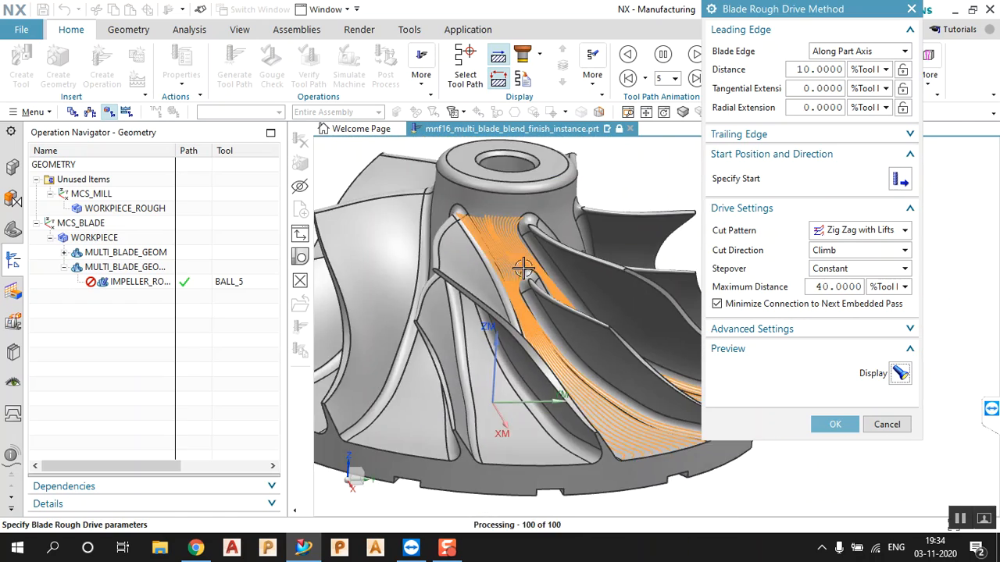
scroll(521, 283, up, 3)
scroll(523, 148, up, 5)
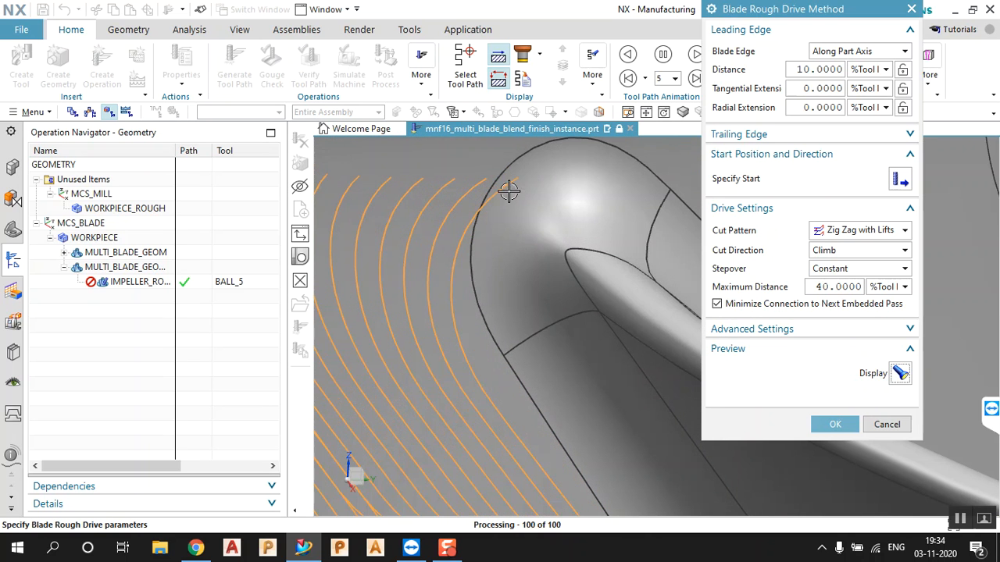
scroll(530, 175, down, 4)
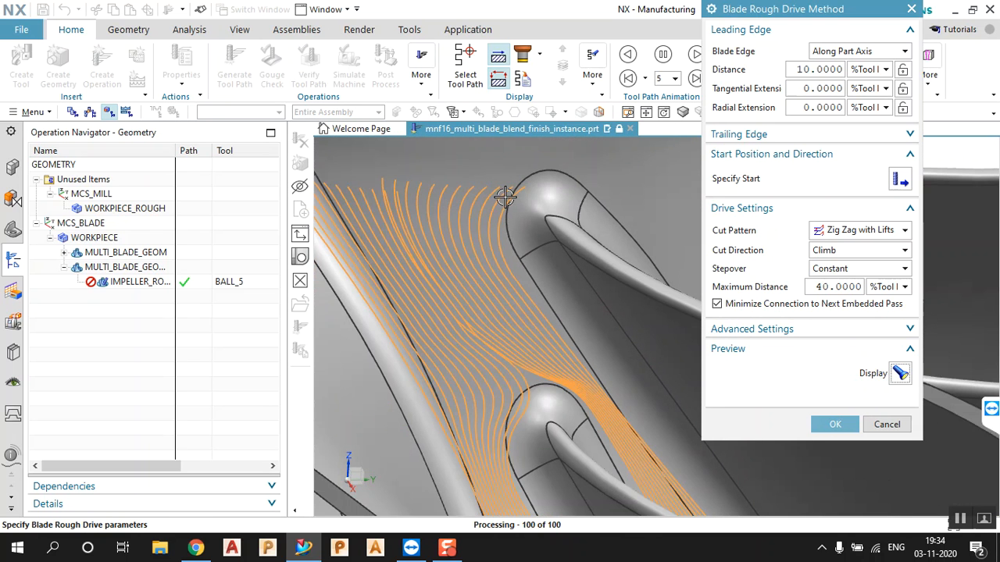
scroll(599, 205, down, 3)
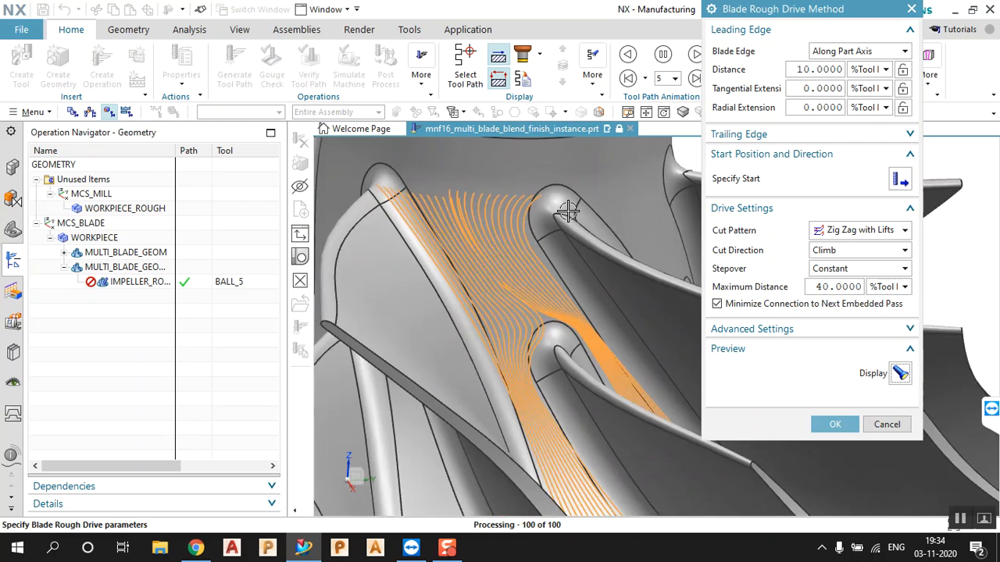
scroll(351, 209, up, 4)
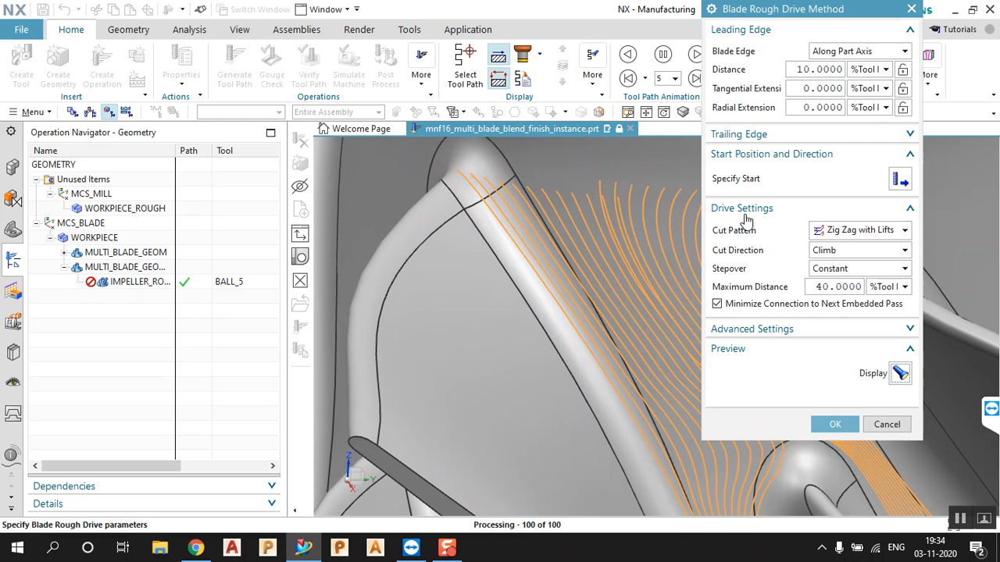
Set the leading edge radial extension to 150 and preview the toolpath again
double_click(819, 70)
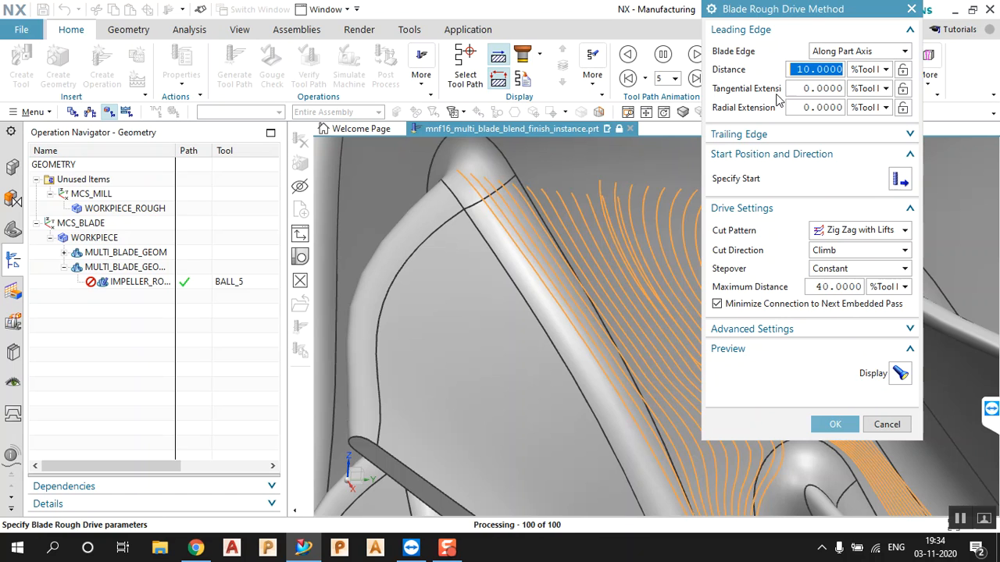
double_click(816, 108)
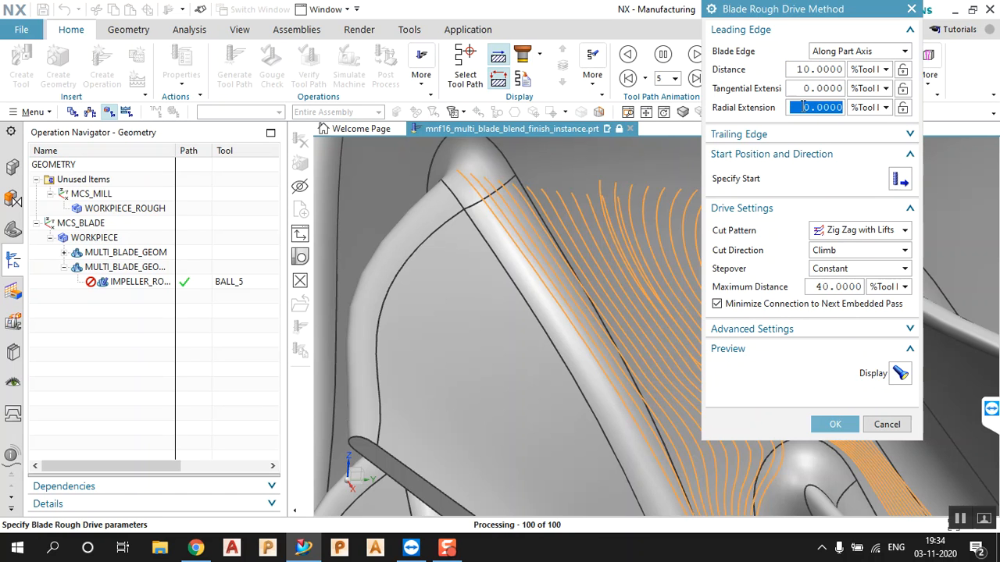
text(150)
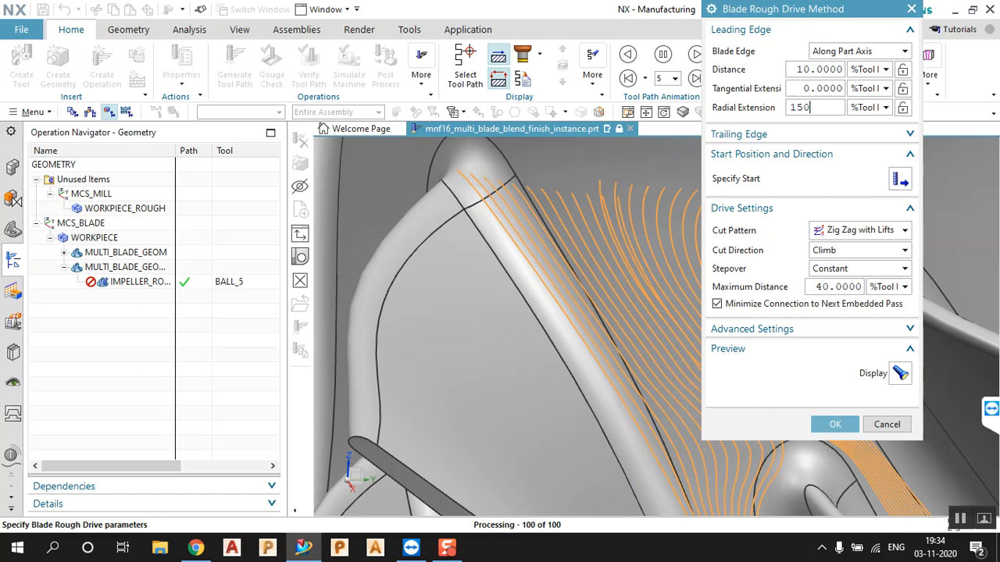
double_click(807, 110)
click(809, 90)
click(899, 375)
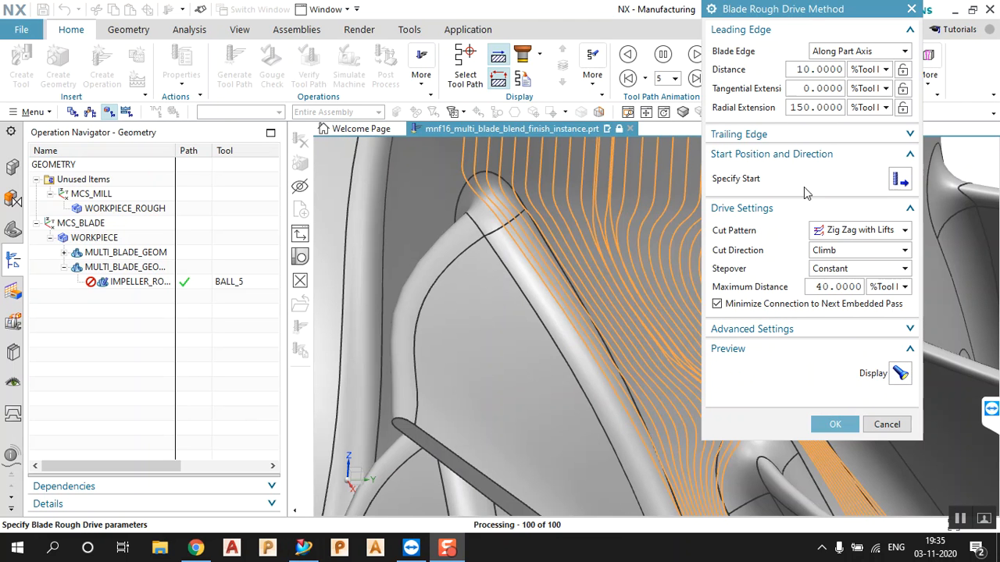
Orbit around the impeller to check the preview now extends past the outer rim
scroll(506, 386, down, 4)
scroll(555, 278, up, 1)
middle_drag(555, 279, 528, 320)
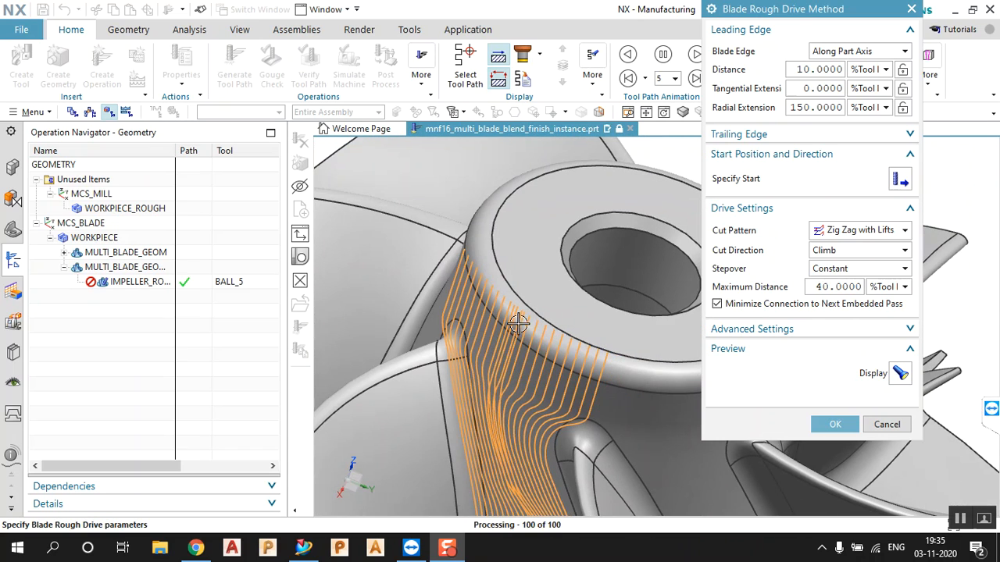
middle_drag(510, 362, 508, 331)
scroll(469, 258, down, 5)
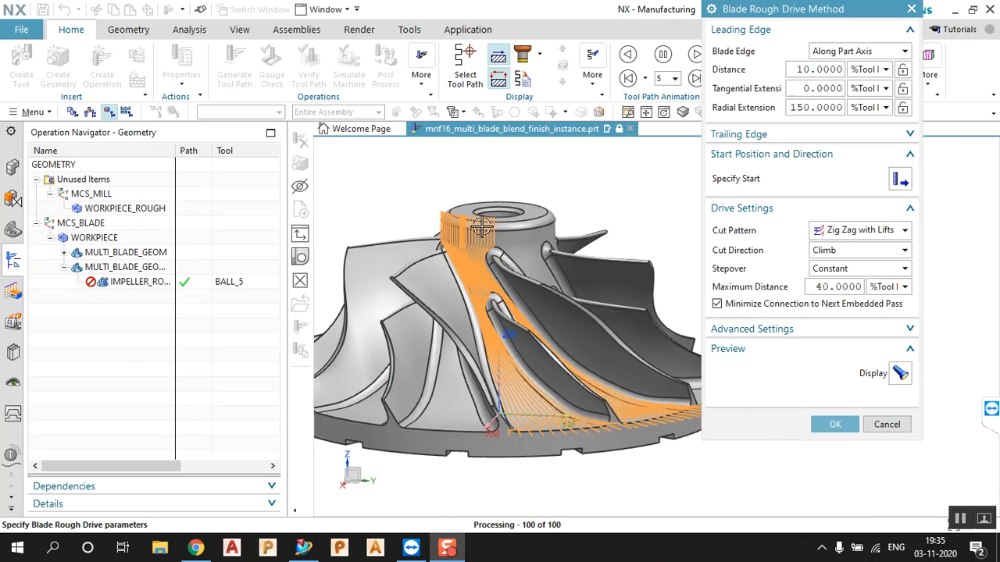
scroll(493, 252, up, 5)
middle_drag(492, 252, 501, 301)
scroll(501, 302, down, 4)
scroll(587, 384, up, 2)
scroll(625, 341, up, 3)
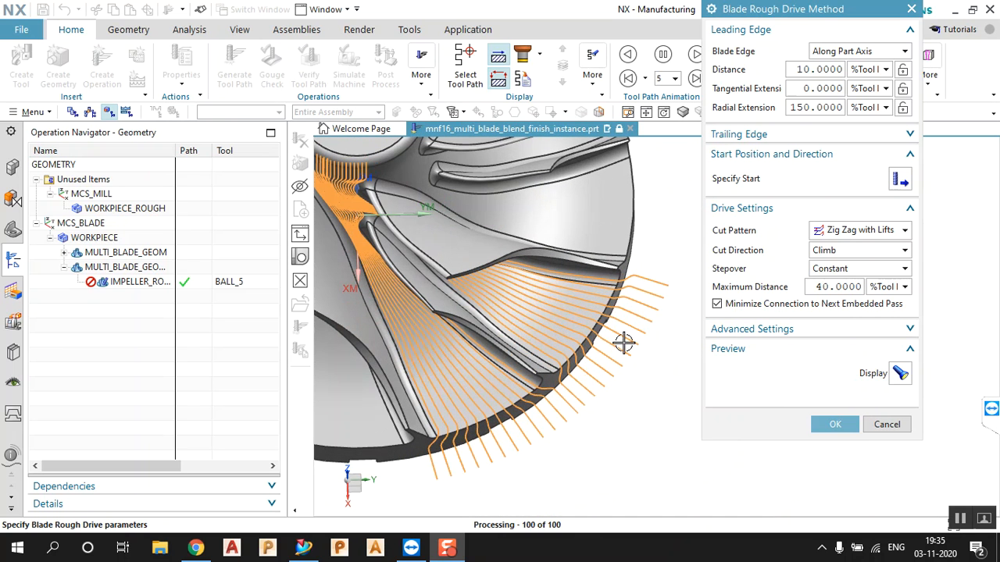
Specify the trailing edge separately with radial extension 100 and preview the toolpath
click(819, 136)
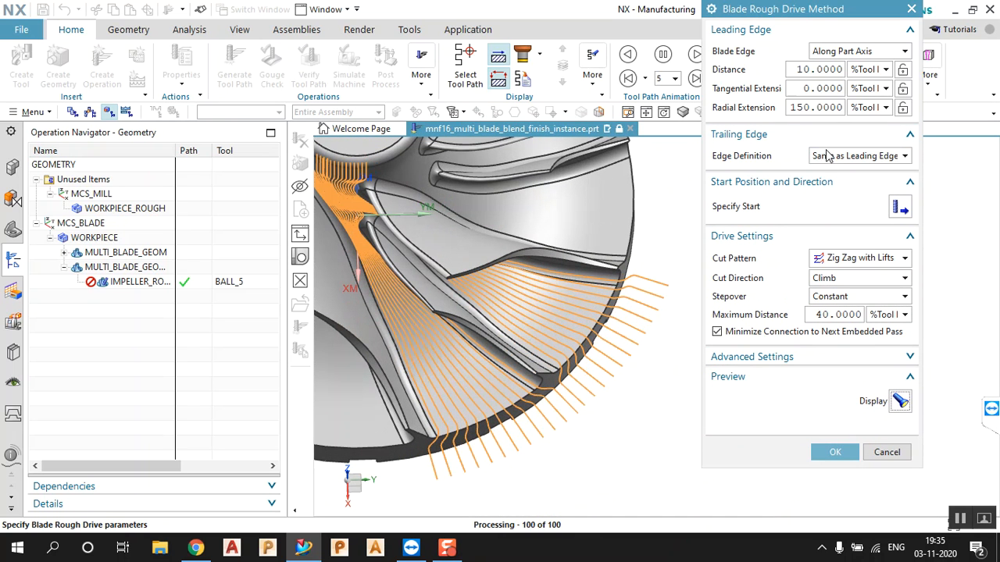
click(855, 156)
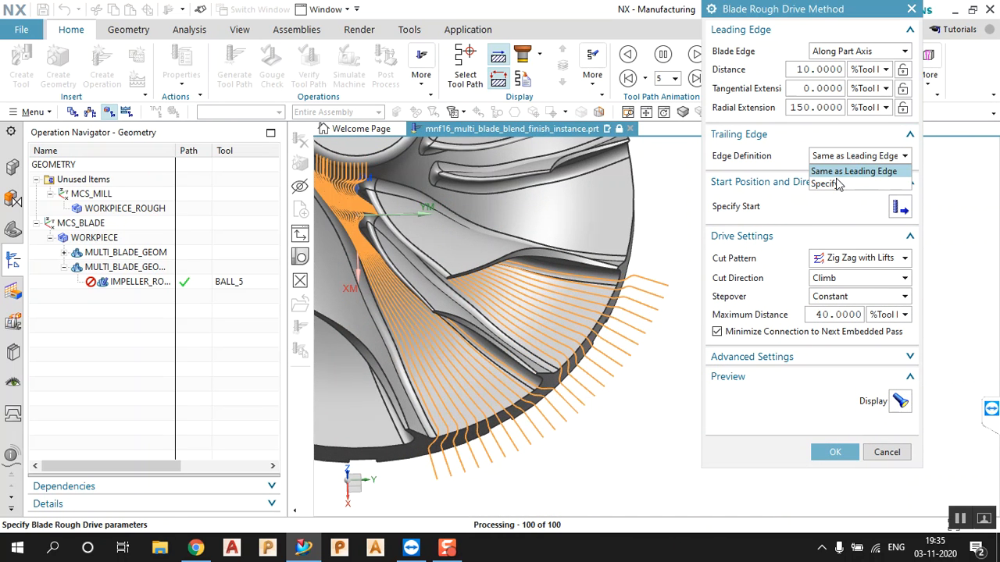
click(838, 183)
double_click(818, 215)
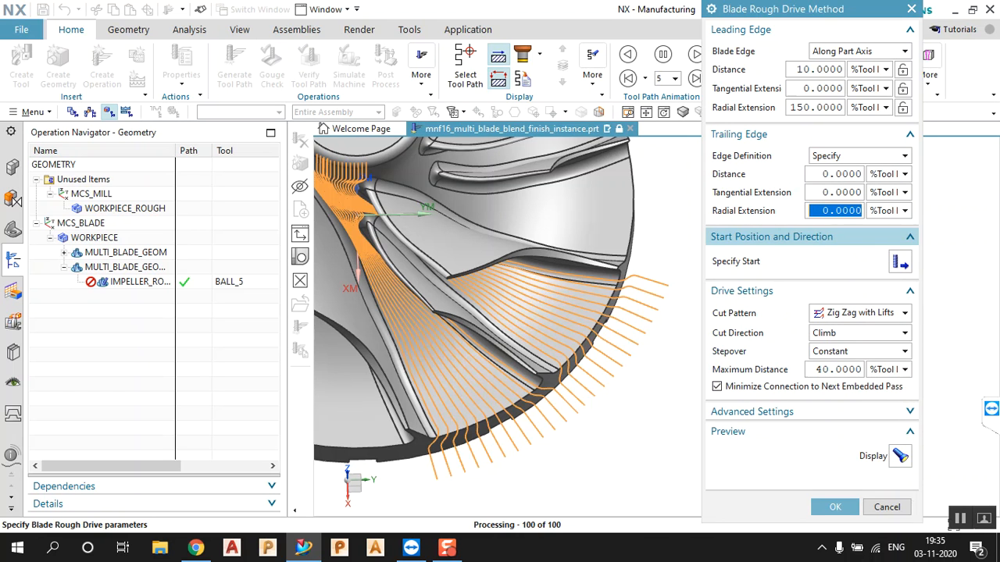
text(100)
key(Return)
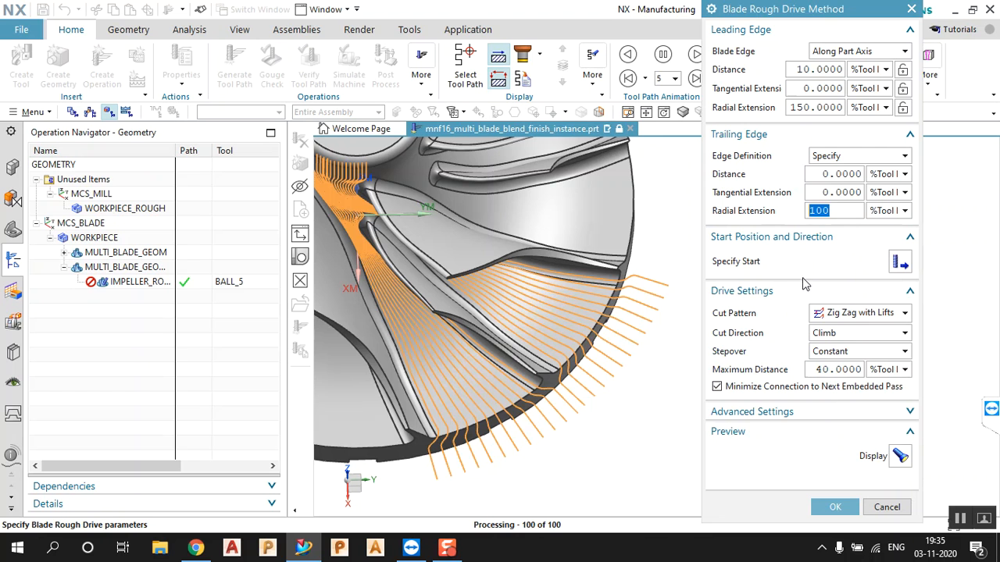
click(899, 456)
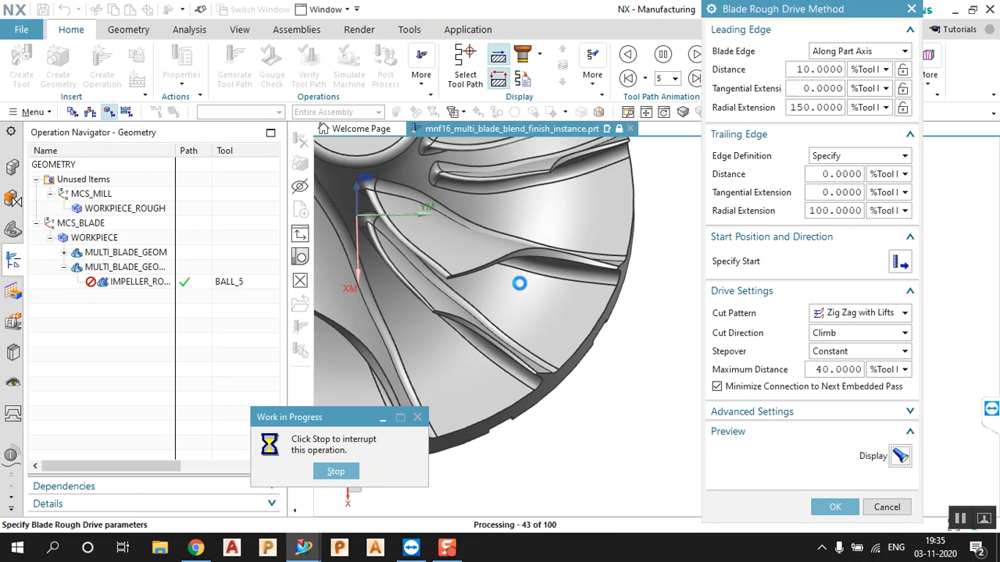
Inspect the trailing-edge preview and accept the Blade Rough drive settings
middle_drag(502, 375, 498, 336)
scroll(599, 426, down, 4)
scroll(549, 352, up, 5)
middle_drag(460, 266, 492, 264)
click(835, 506)
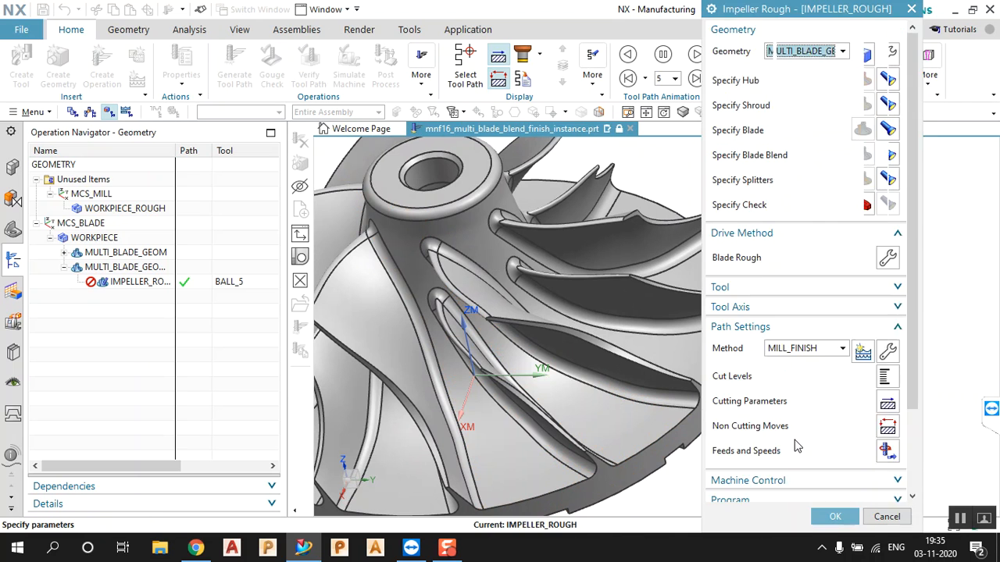
Generate the IMPELLER_ROUGH toolpath with the new edge extensions
scroll(792, 446, down, 5)
click(772, 482)
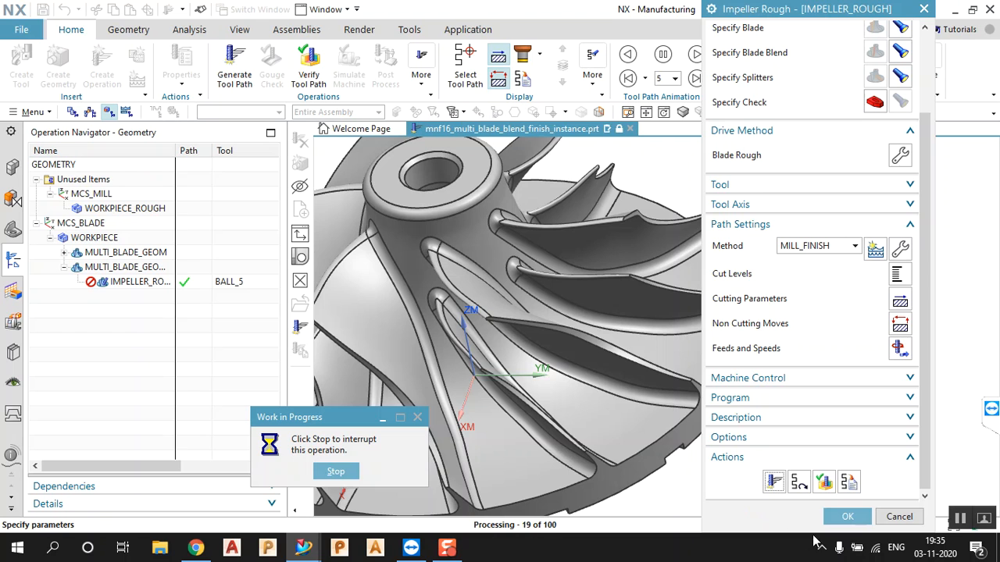
click(966, 522)
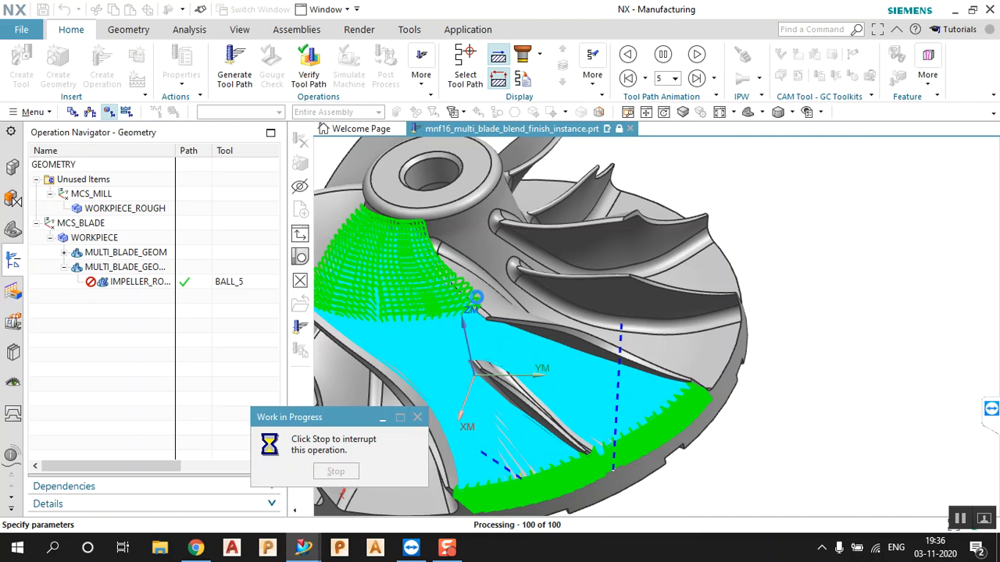
Review the generated toolpath from several angles, then reopen the Blade Rough drive settings
middle_drag(475, 297, 398, 222)
scroll(315, 237, up, 7)
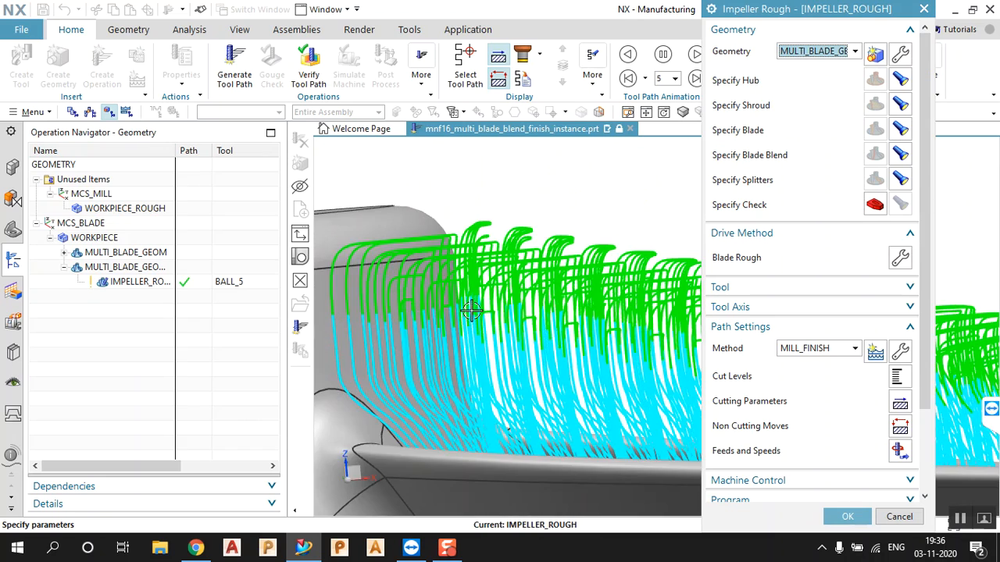
scroll(396, 258, down, 5)
scroll(440, 271, down, 3)
scroll(500, 290, up, 2)
middle_drag(500, 290, 434, 318)
scroll(435, 277, down, 3)
scroll(461, 296, up, 3)
middle_drag(508, 322, 494, 308)
click(905, 258)
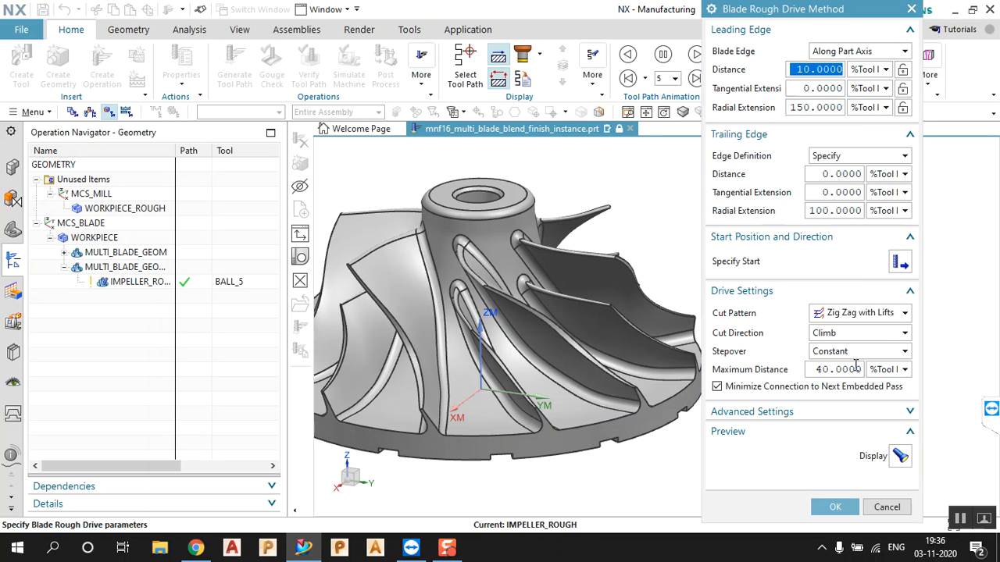
Switch the cut pattern to Zig, preview, and regenerate the IMPELLER_ROUGH toolpath
click(867, 316)
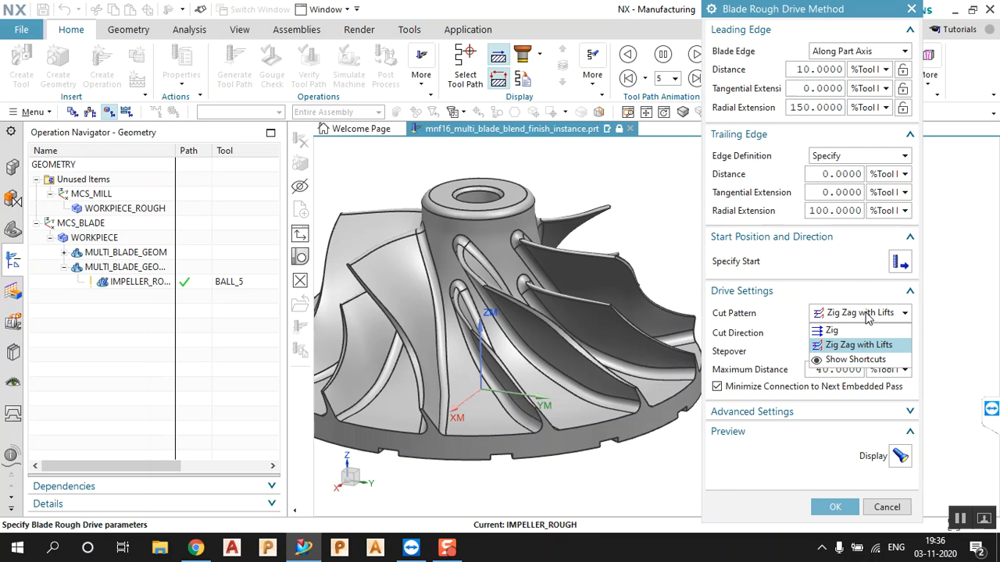
click(831, 330)
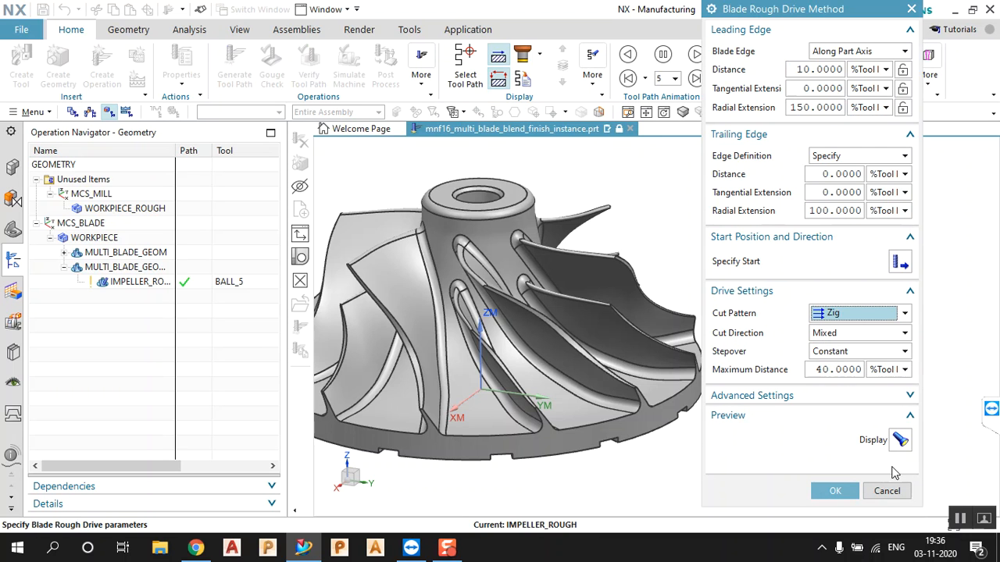
click(900, 440)
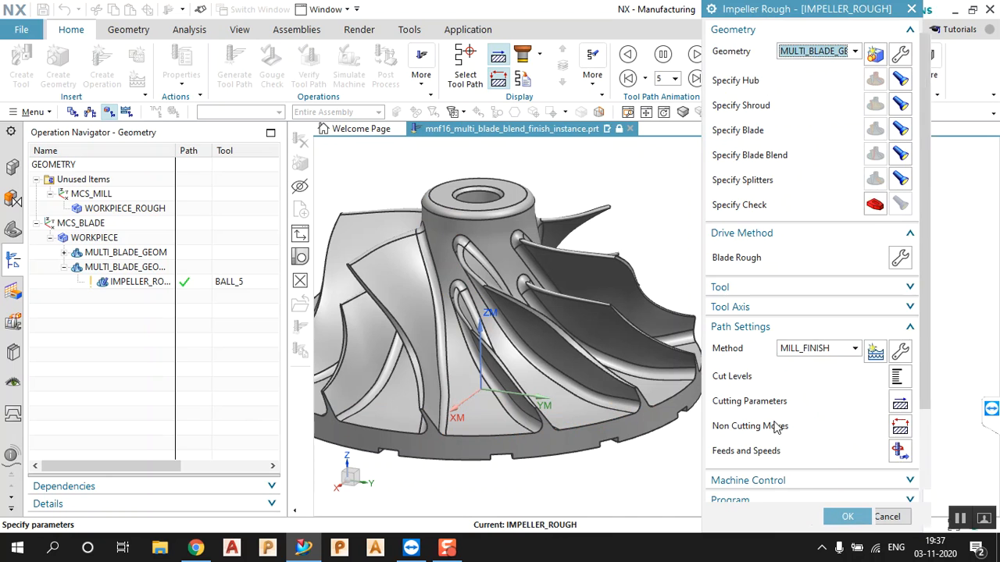
scroll(773, 420, down, 3)
click(772, 481)
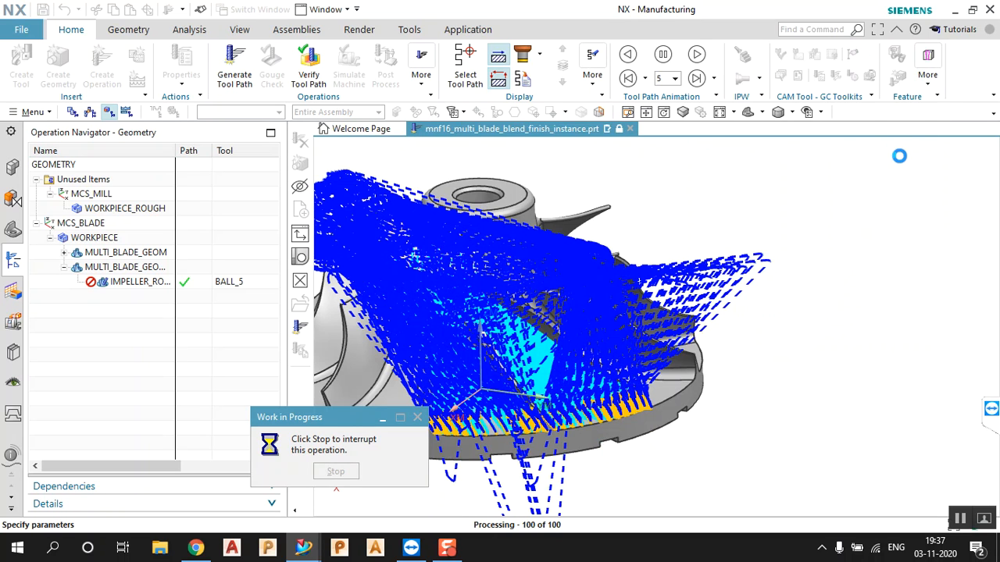
Change the Blade Rough cut pattern to Zig Zag with Lifts and regenerate the roughing toolpath
click(902, 256)
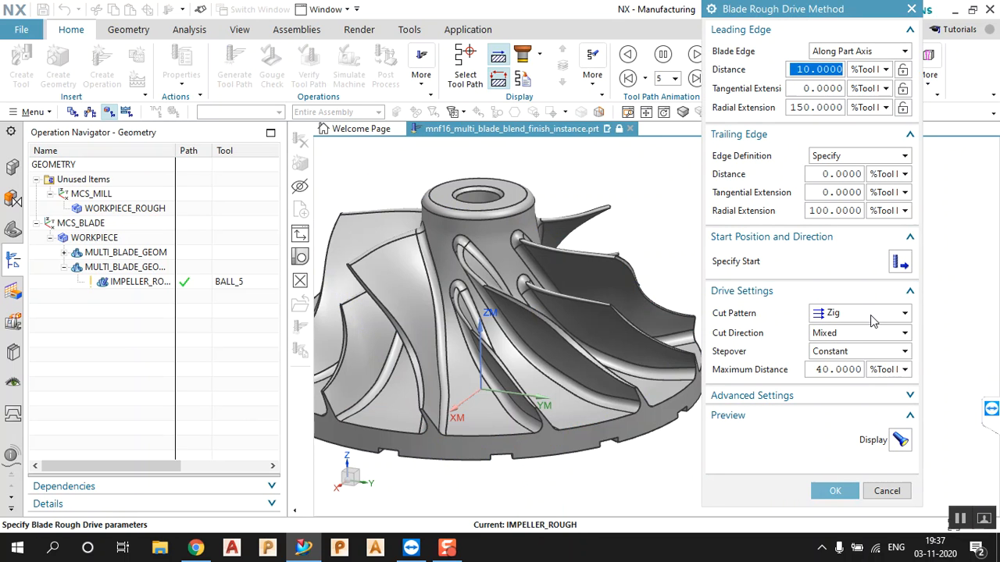
click(875, 316)
click(853, 345)
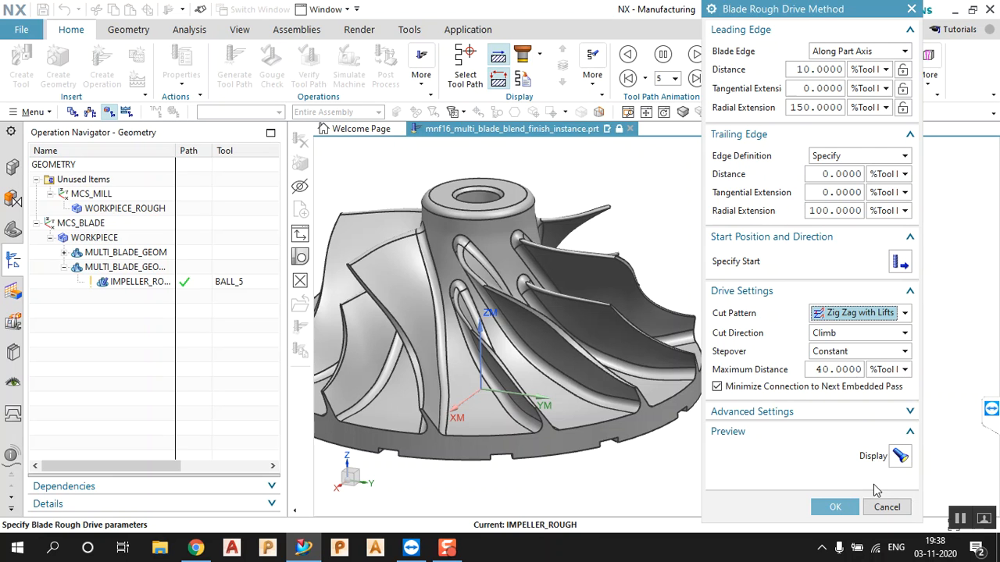
click(834, 506)
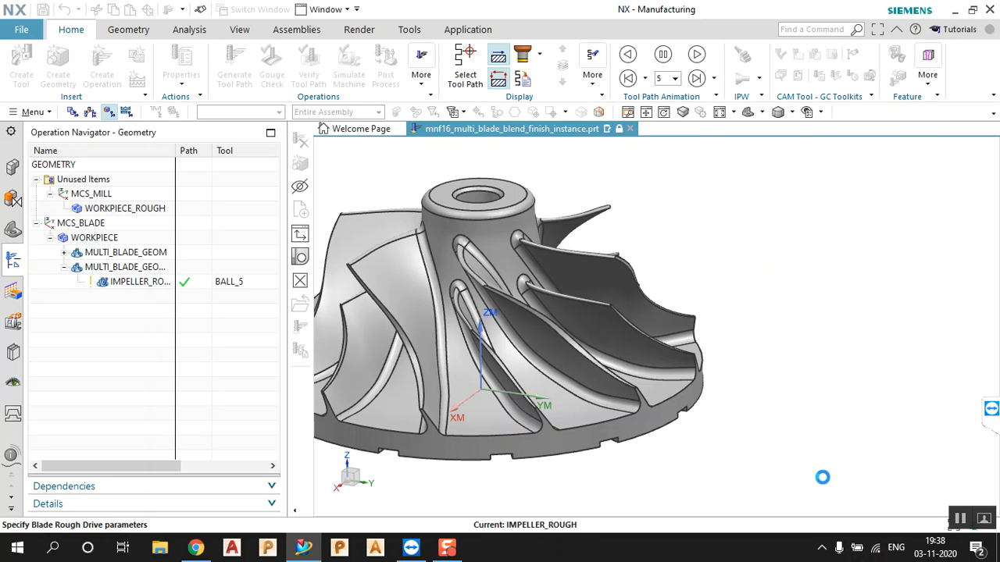
scroll(809, 469, down, 3)
scroll(795, 455, down, 1)
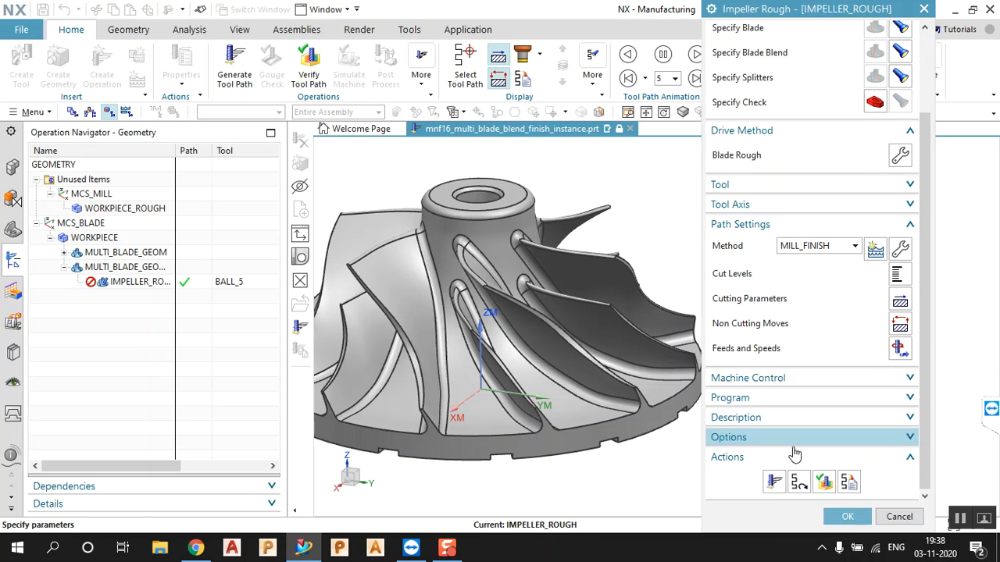
click(775, 480)
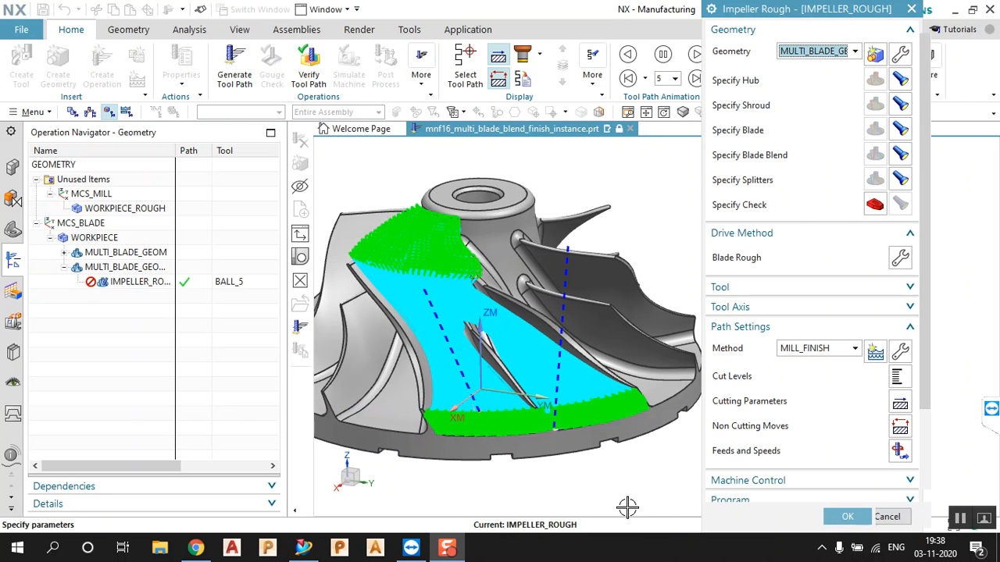
middle_drag(512, 387, 568, 418)
scroll(765, 473, down, 3)
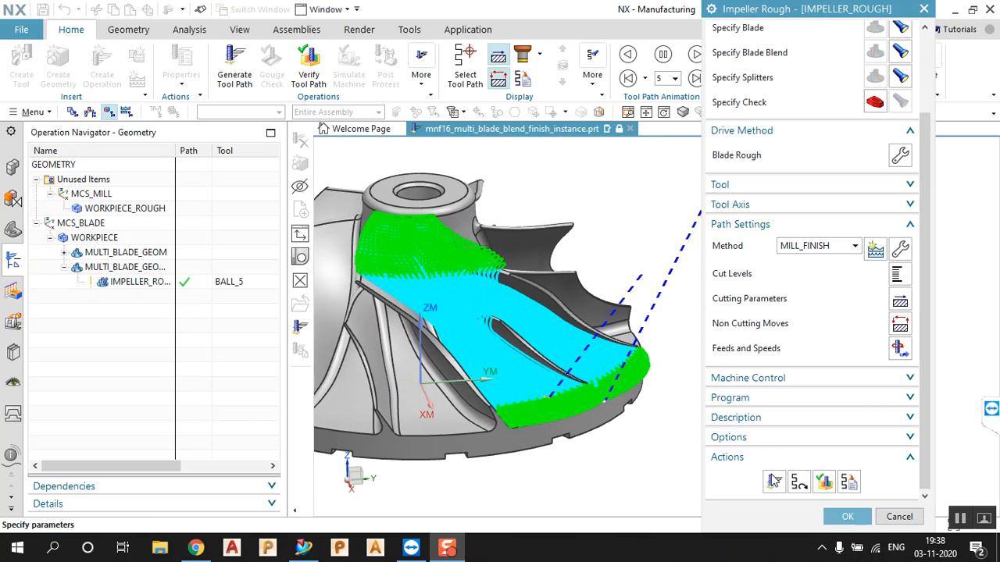
Accept IMPELLER_ROUGH and briefly select it in the navigator to view its toolpath
click(847, 517)
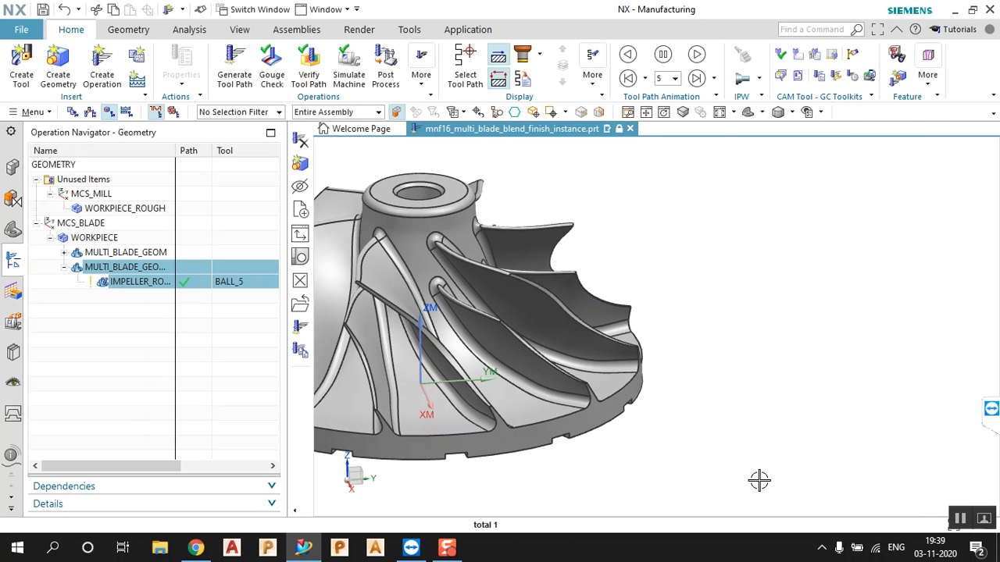
mouse_move(687, 364)
middle_down()
mouse_move(665, 366)
mouse_move(684, 359)
middle_up()
scroll(853, 352, down, 3)
scroll(602, 341, up, 4)
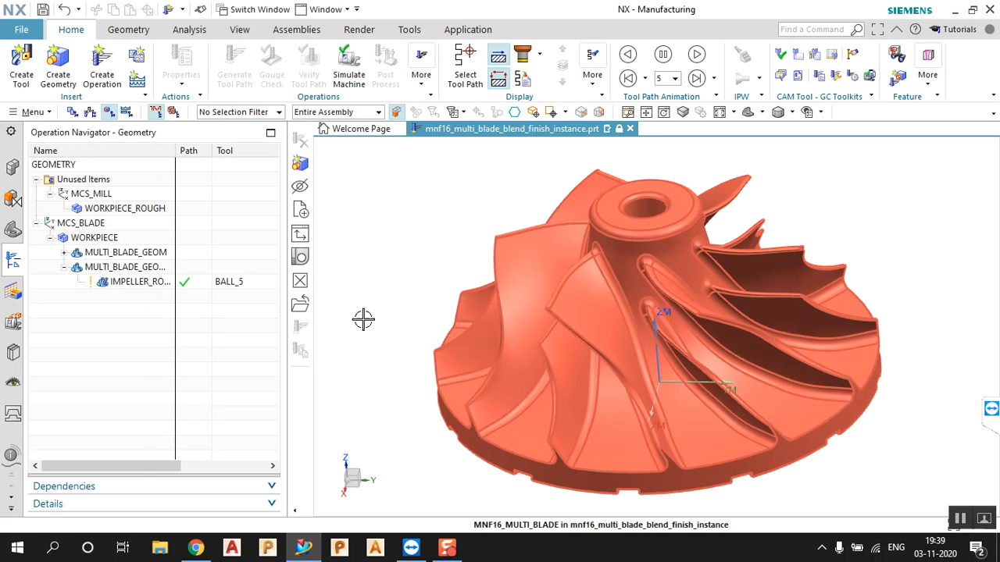
click(144, 285)
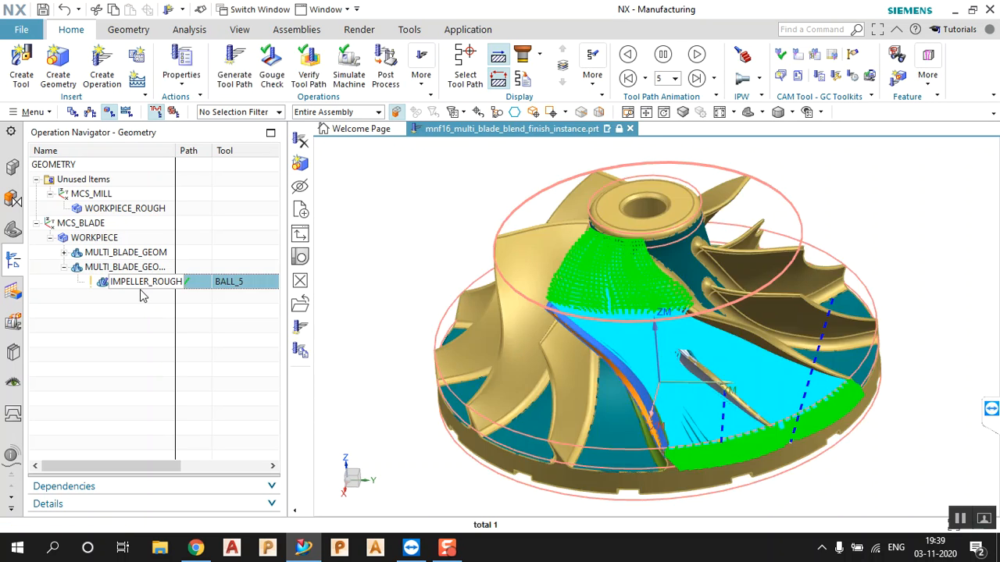
click(141, 312)
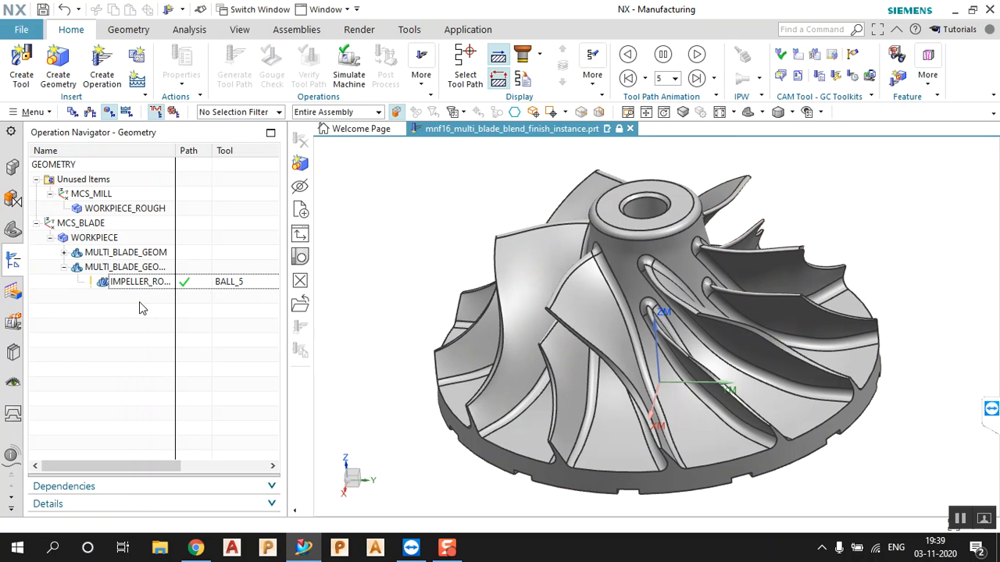
Create IMPELLER_BLADE_FINISH using MULTI_BLADE_GEOM, tool BALL_5 and method MILL_FINISH
click(103, 78)
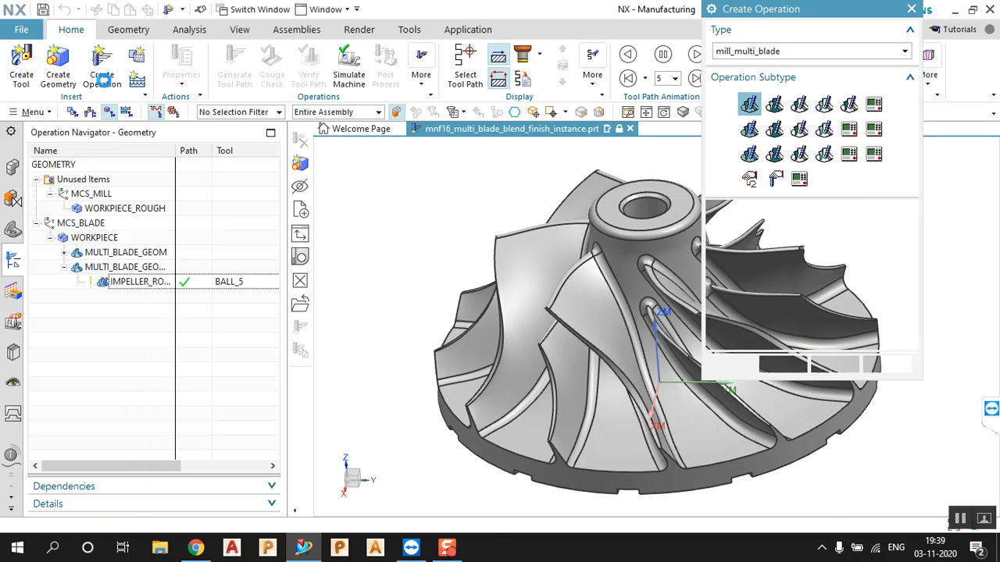
mouse_move(774, 107)
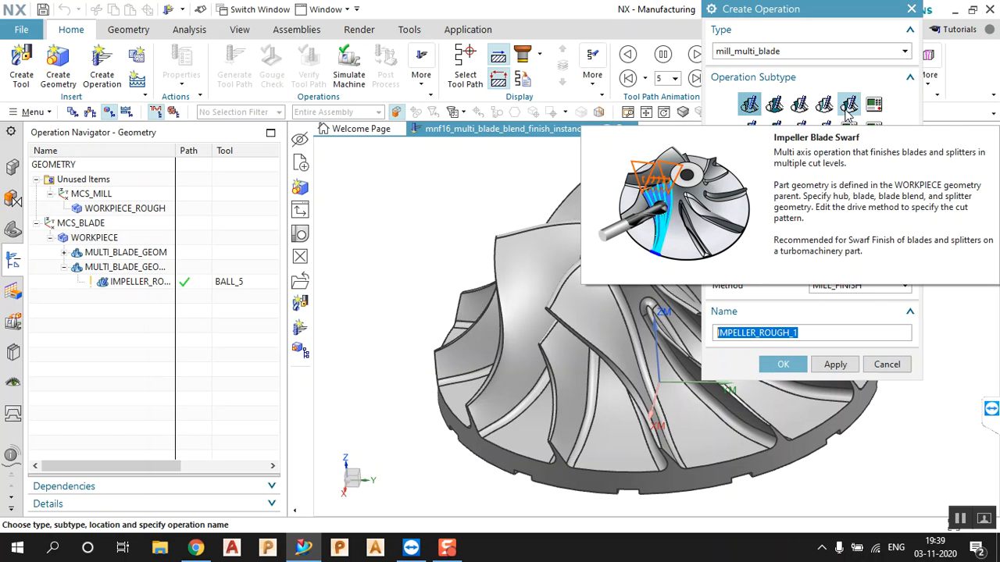
click(800, 110)
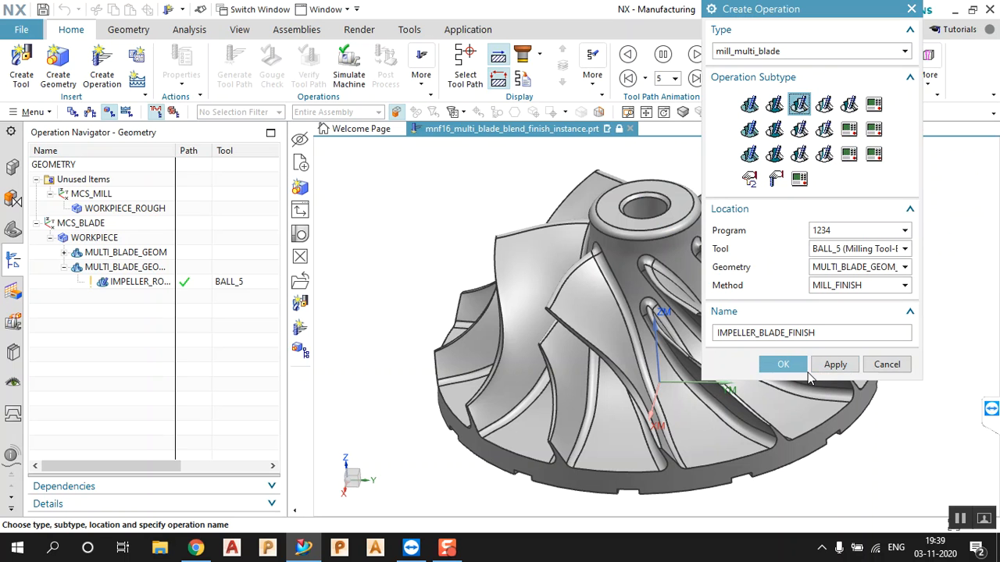
mouse_move(798, 161)
click(862, 267)
click(858, 271)
click(859, 288)
click(858, 286)
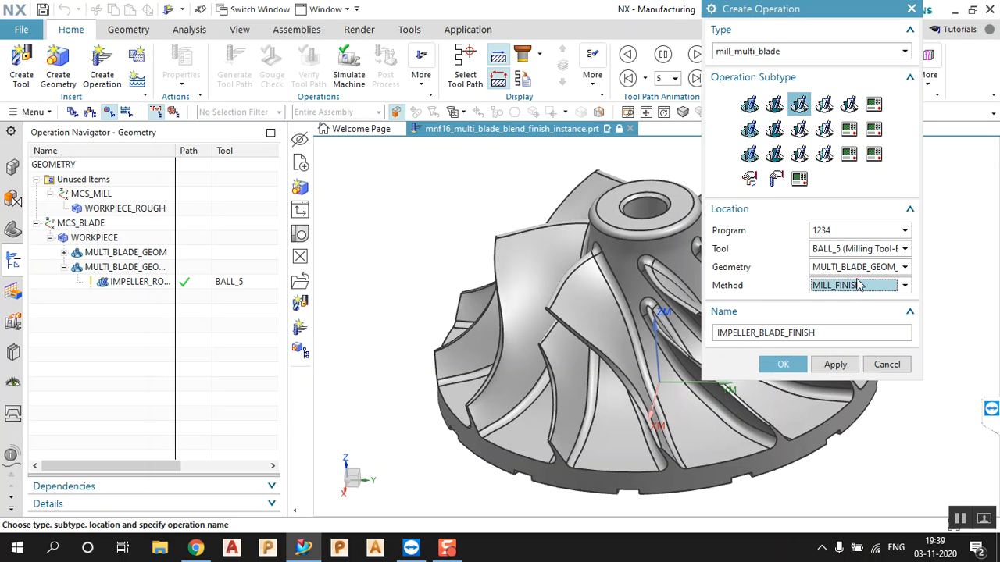
click(844, 250)
click(843, 256)
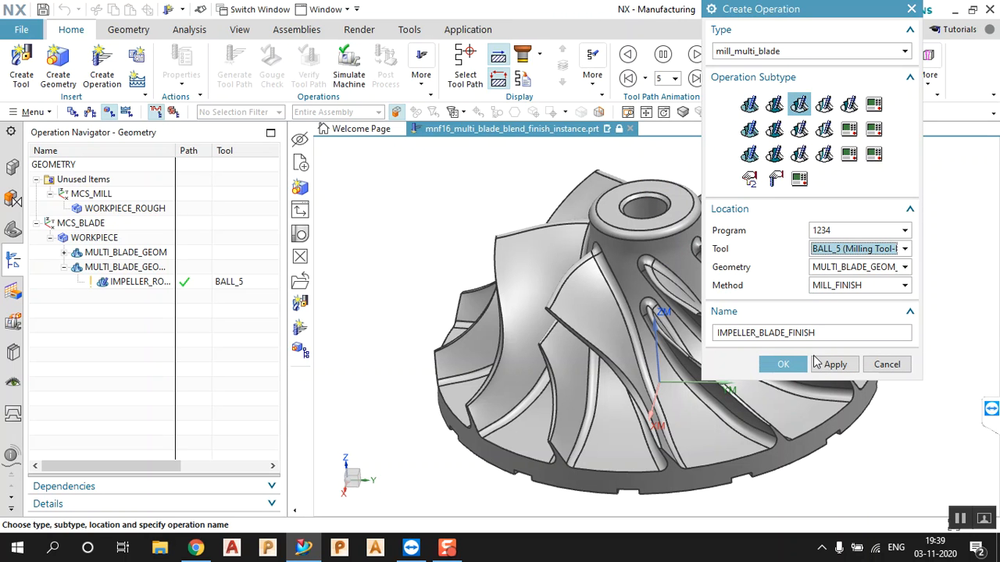
click(783, 364)
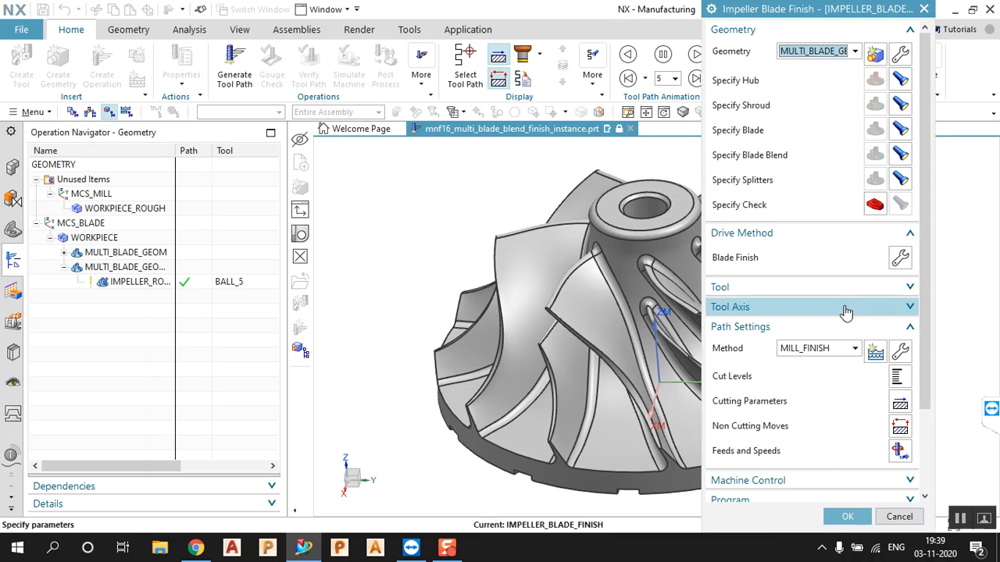
Review the BALL_5 tool and tool axis settings of IMPELLER_BLADE_FINISH
click(875, 294)
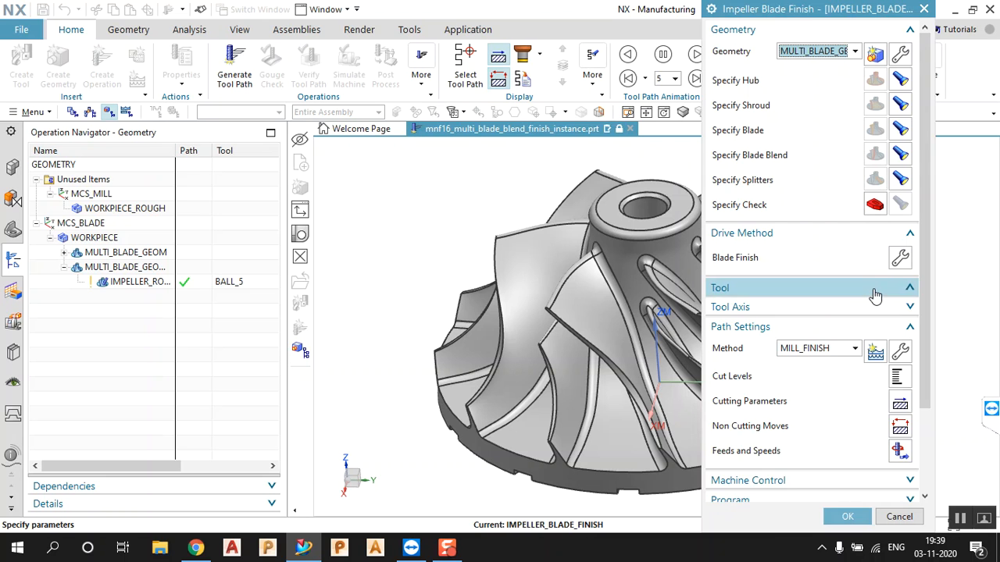
click(875, 291)
click(870, 307)
click(871, 309)
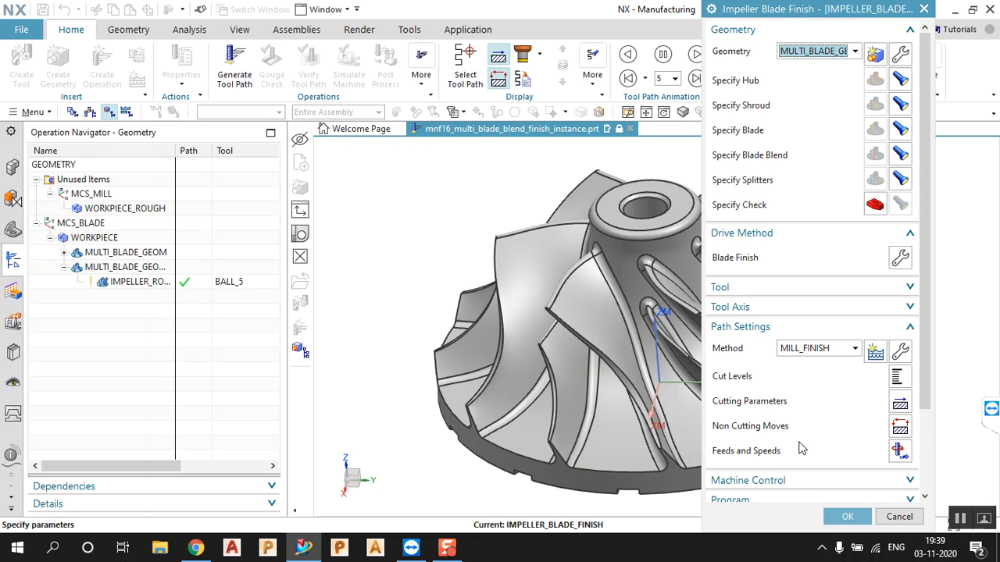
Generate the blade finish toolpath and orbit to inspect the cyan passes around the blade
scroll(806, 445, down, 3)
click(772, 478)
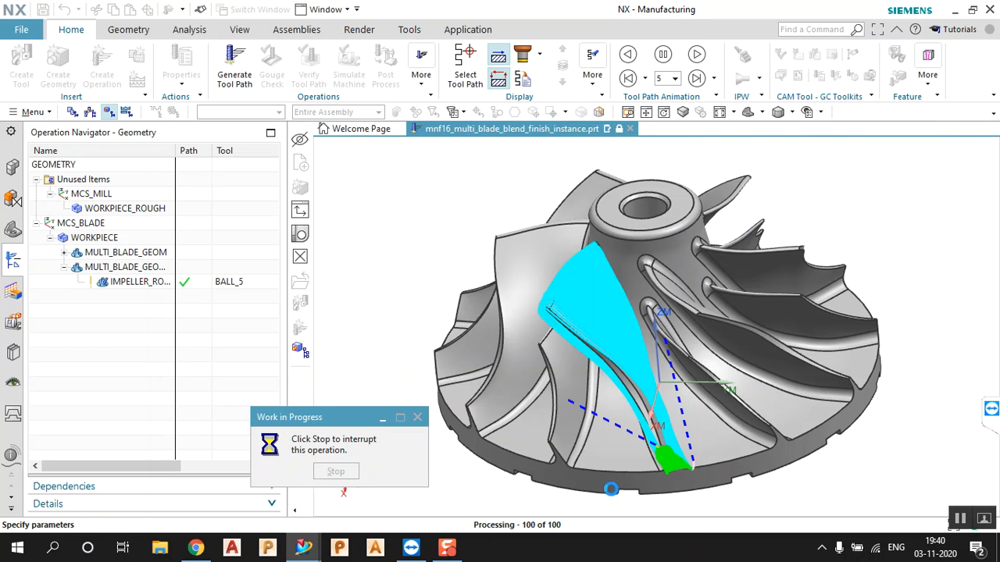
middle_drag(624, 402, 646, 409)
scroll(578, 378, down, 4)
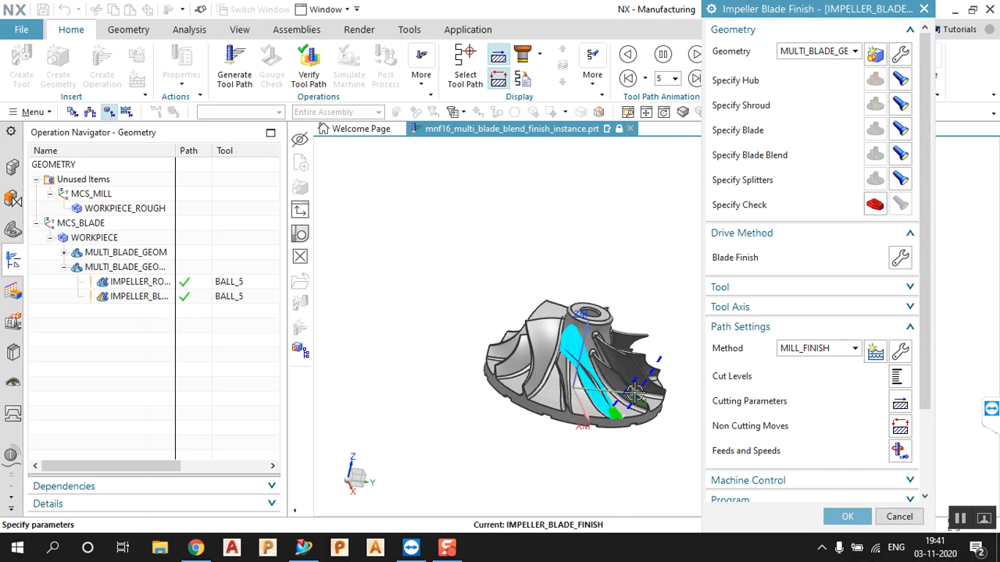
scroll(623, 376, up, 4)
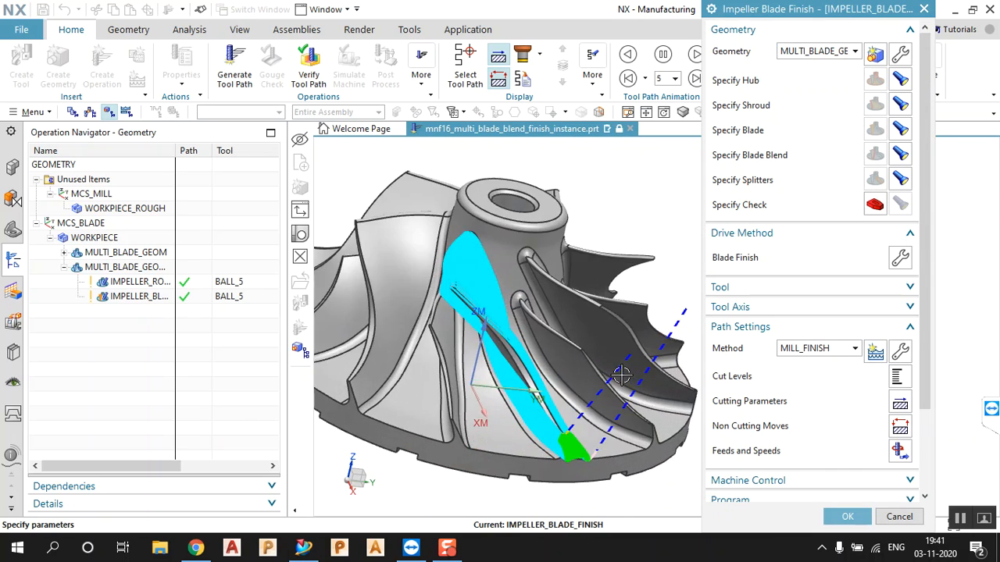
Curl the Blade Finish trailing edge Along Part Axis, preview the drive path, and accept it
click(901, 260)
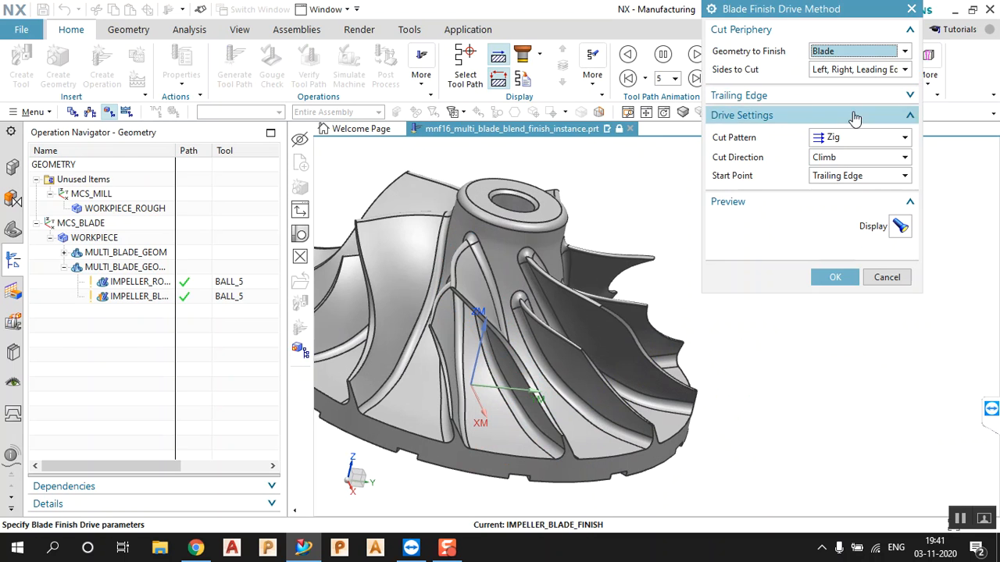
click(906, 97)
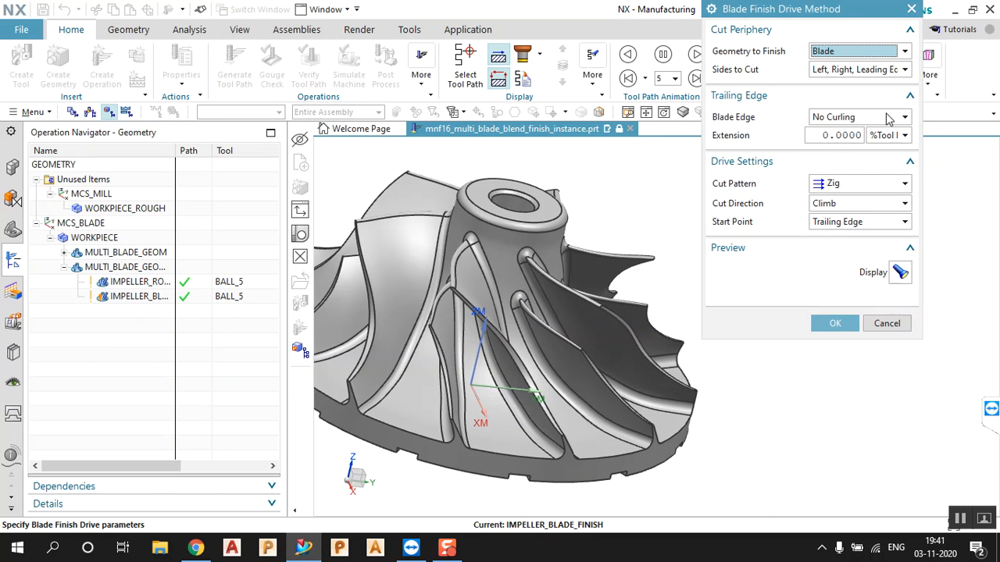
click(863, 117)
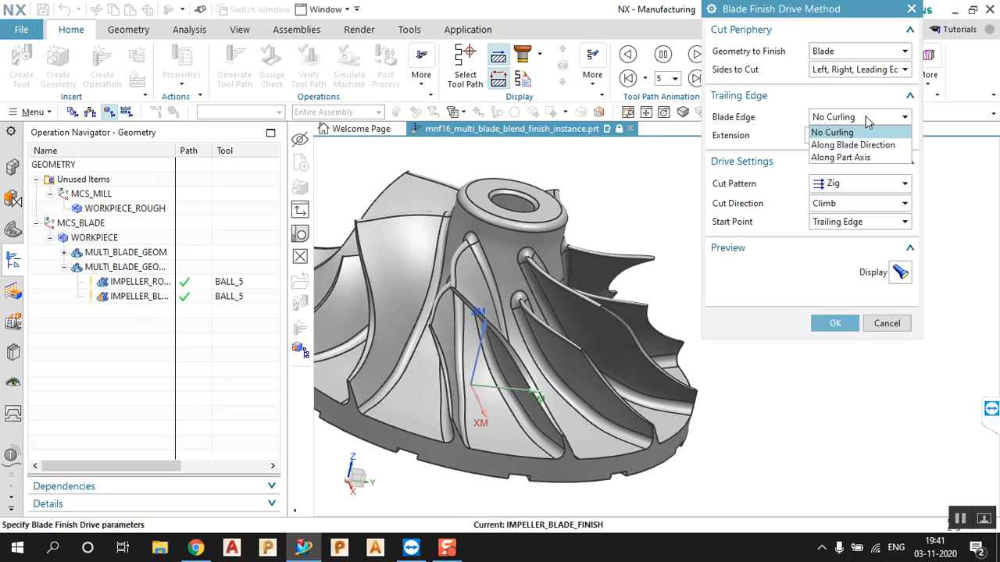
click(859, 157)
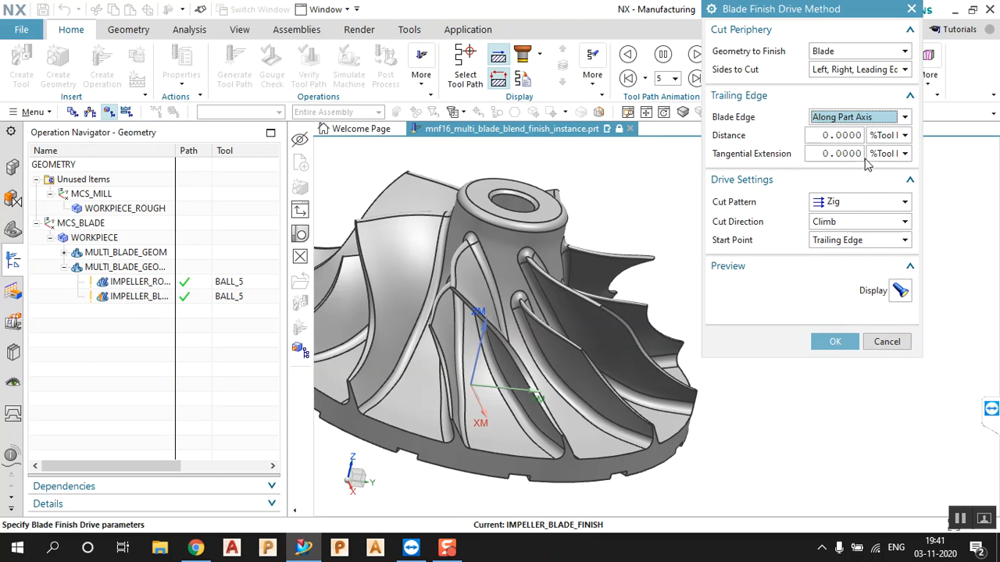
click(900, 290)
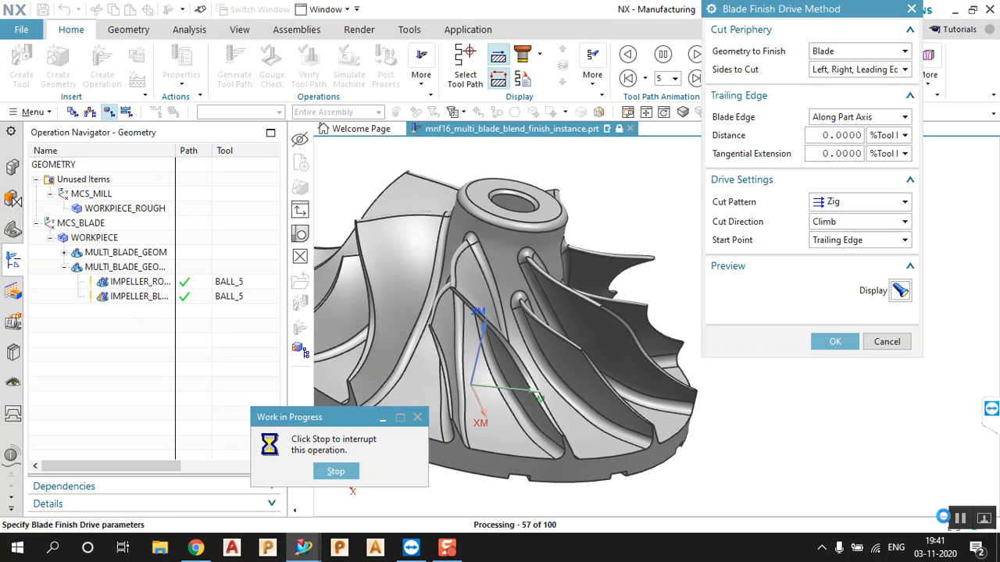
middle_drag(547, 350, 758, 395)
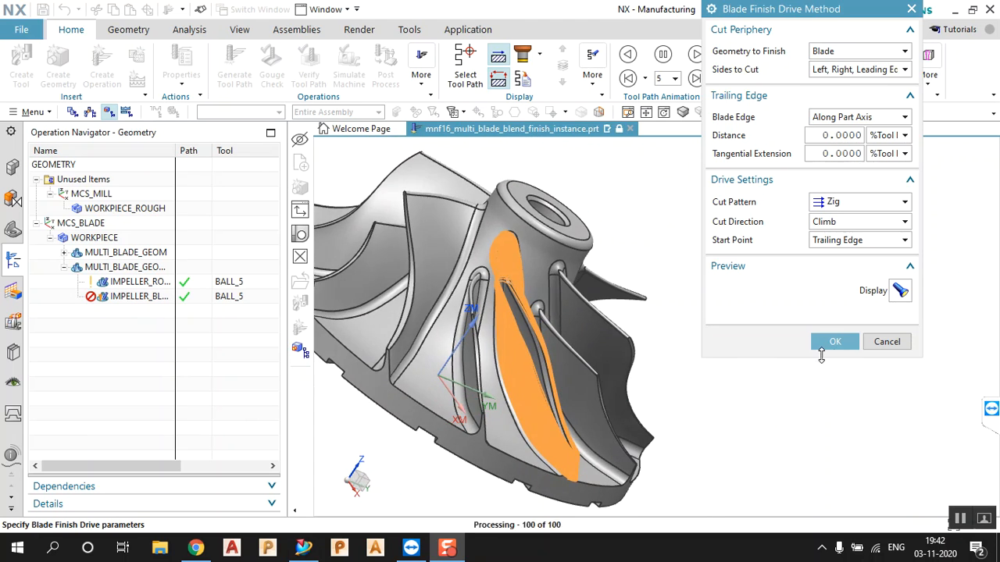
click(845, 348)
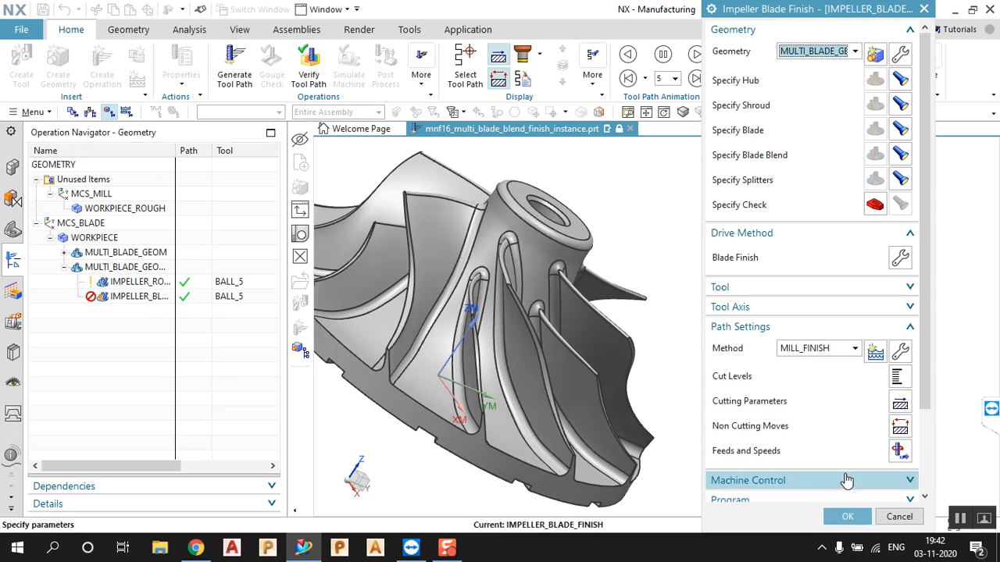
Accept the blade finish operation and reopen IMPELLER_ROUGH for editing
click(841, 516)
click(136, 335)
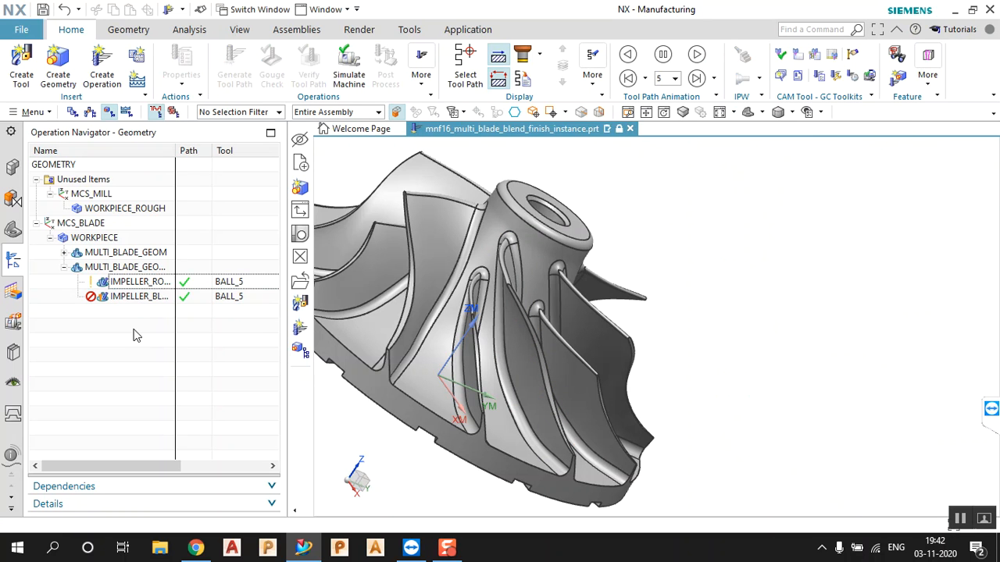
double_click(143, 283)
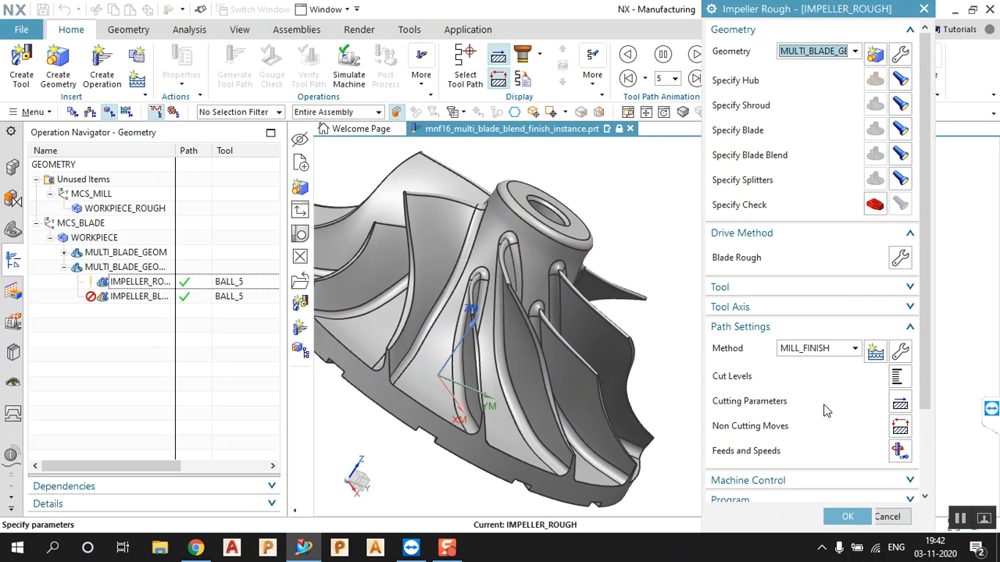
Set the rough cut levels distance to 100 %Tool and regenerate the roughing toolpath
click(897, 384)
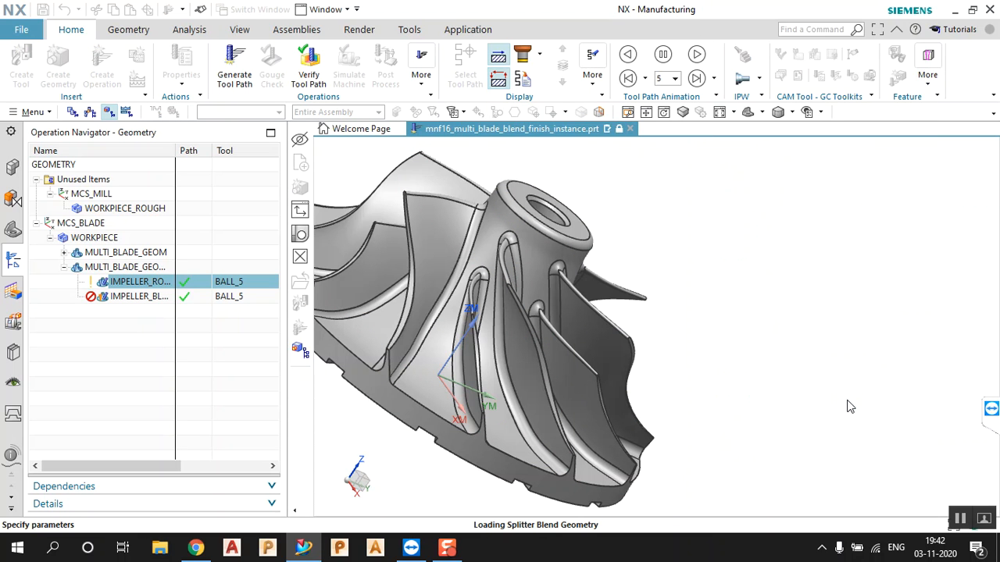
middle_drag(556, 251, 544, 303)
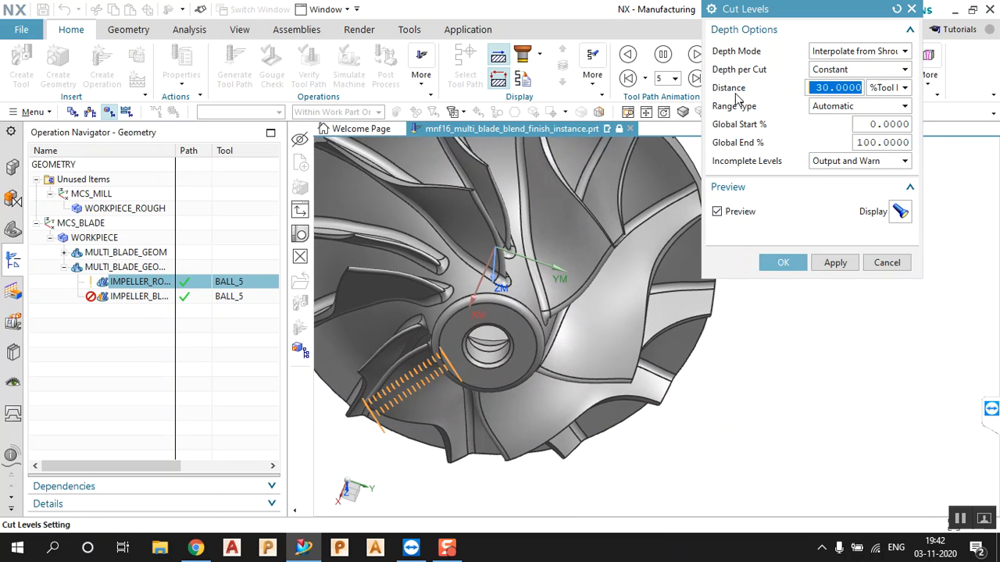
click(827, 88)
double_click(834, 88)
text(19)
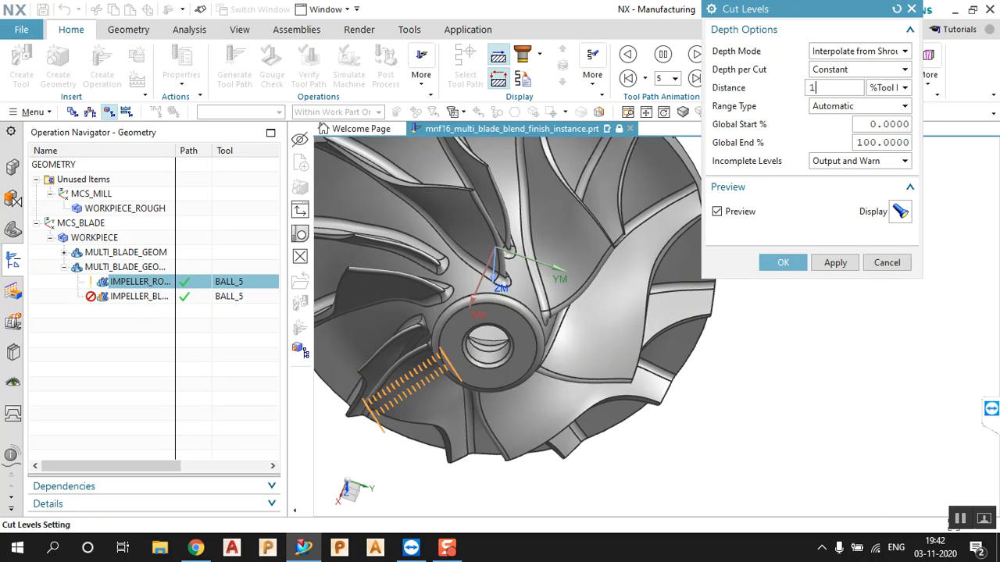
double_click(834, 88)
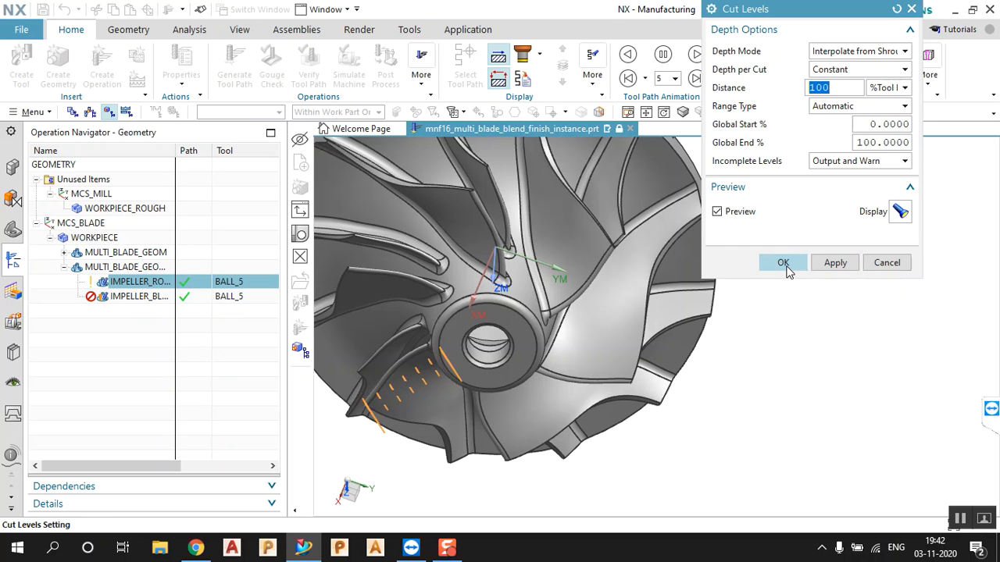
click(783, 264)
scroll(810, 419, down, 3)
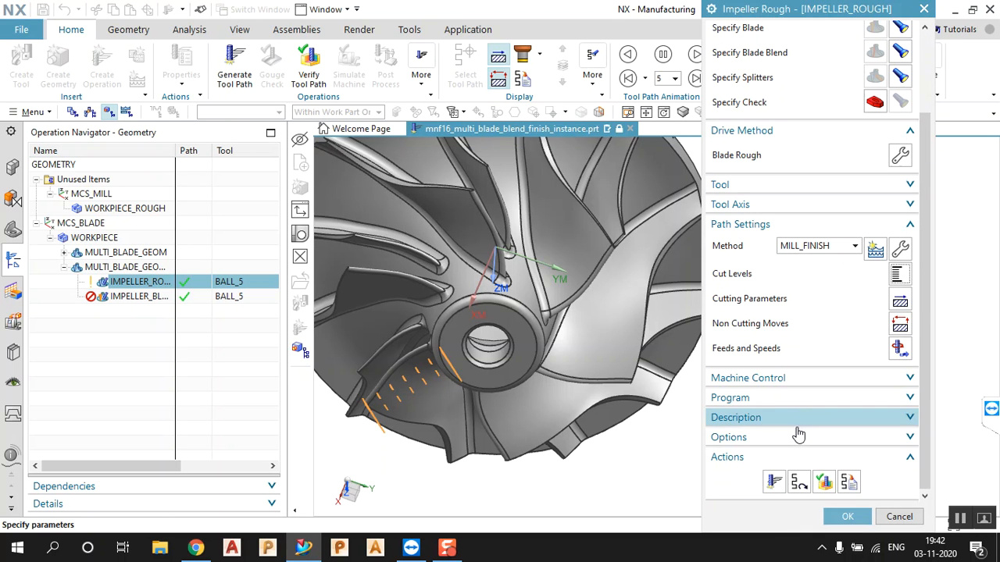
click(774, 481)
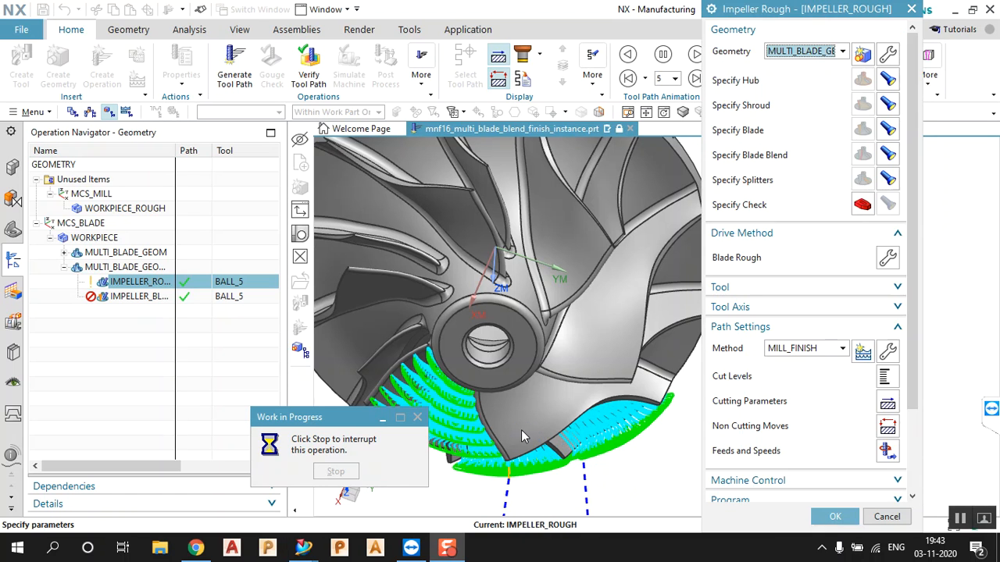
Orbit and zoom to inspect the rough toolpath, then accept IMPELLER_ROUGH and select the blade finish operation
middle_drag(517, 424, 497, 336)
scroll(496, 334, up, 3)
scroll(497, 334, up, 1)
scroll(526, 339, down, 4)
scroll(443, 349, up, 4)
scroll(508, 322, up, 4)
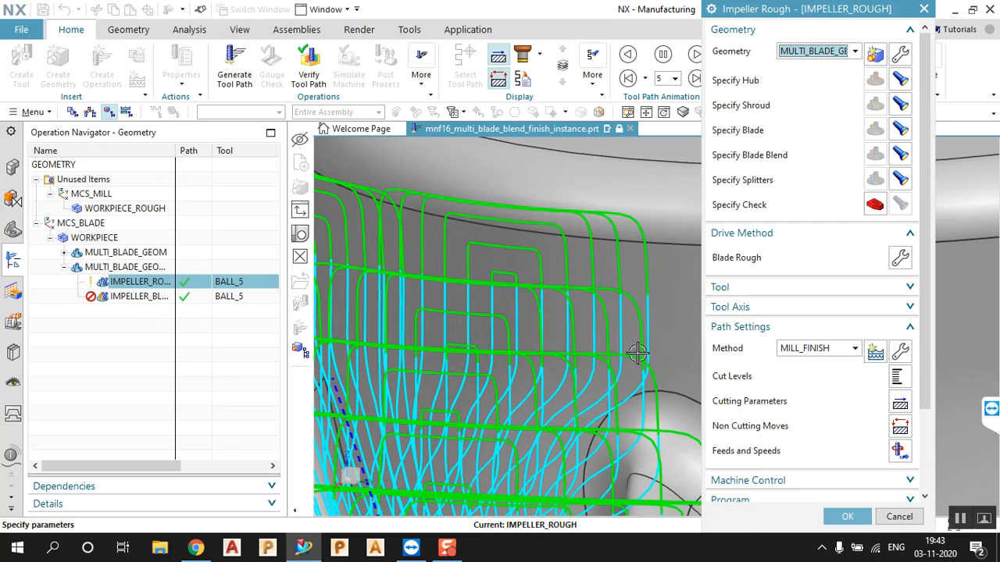
scroll(656, 442, up, 5)
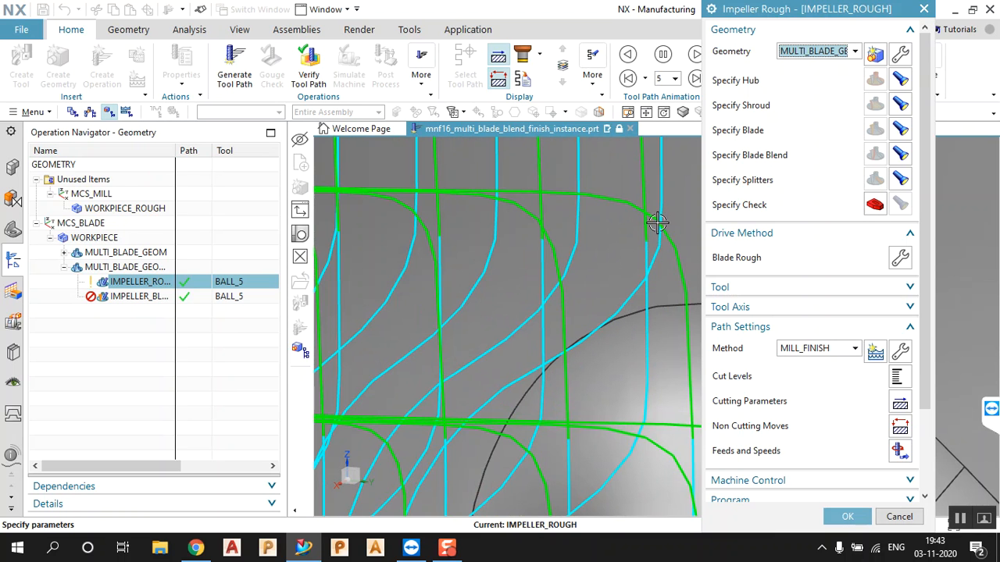
scroll(589, 304, down, 8)
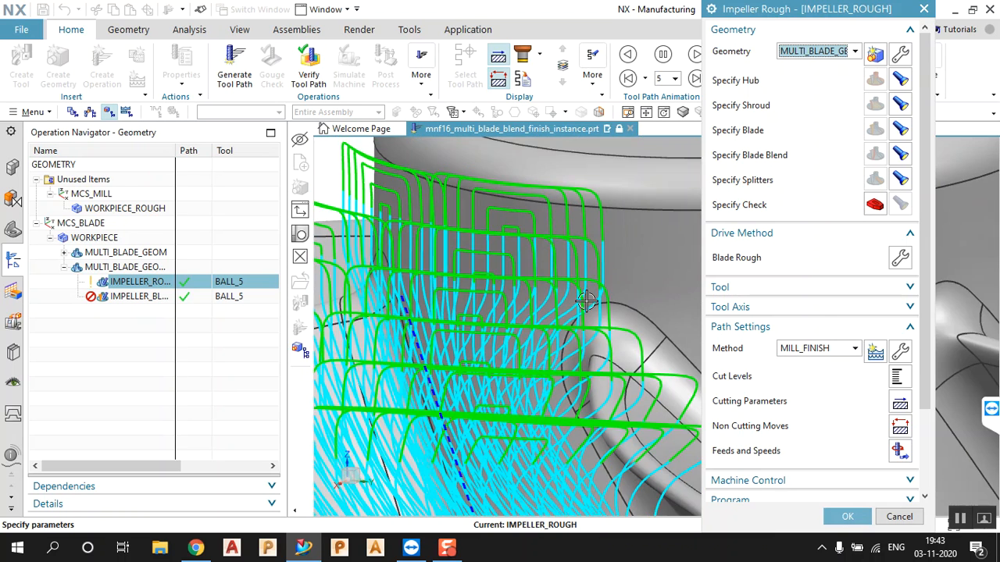
click(846, 517)
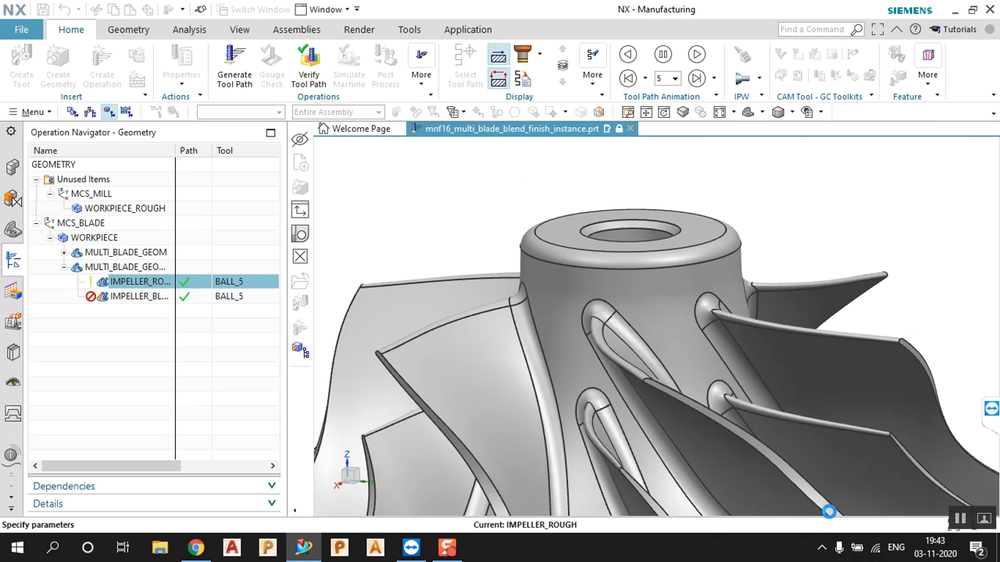
click(156, 296)
Edit the IMPELLER_BLADE_FINISH drive, trying No Curling but keeping the trailing edge Along Part Axis
right_click(127, 298)
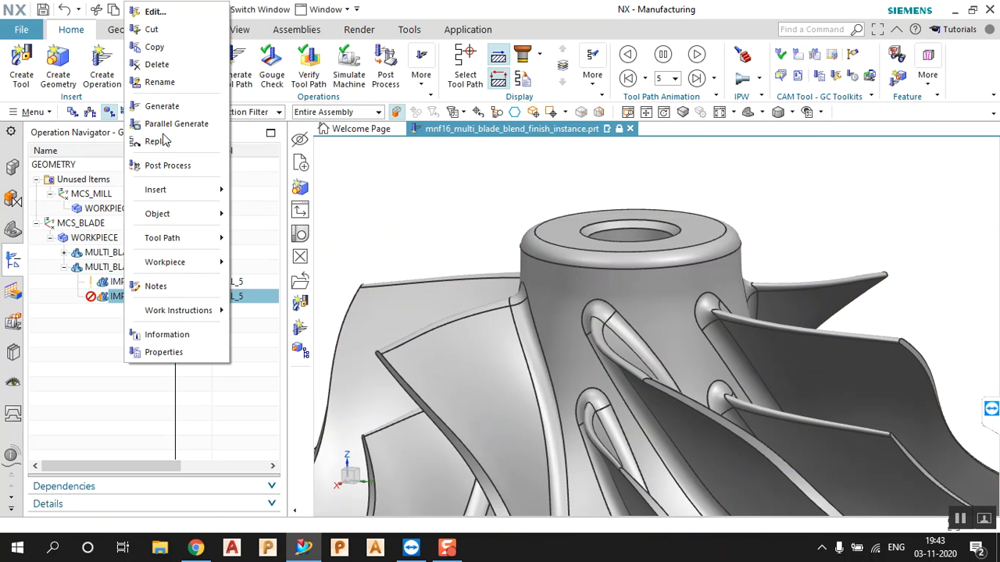
click(152, 11)
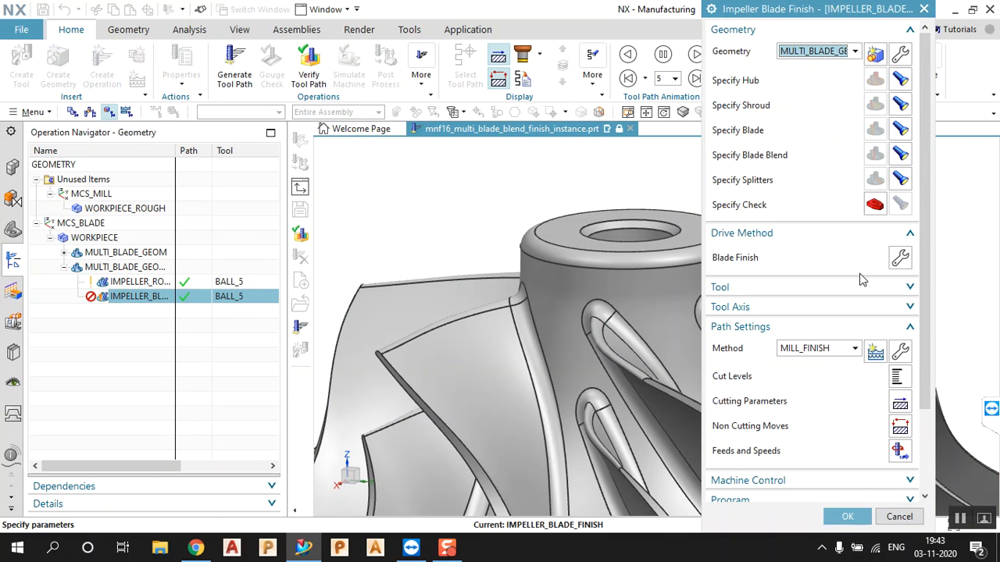
click(898, 258)
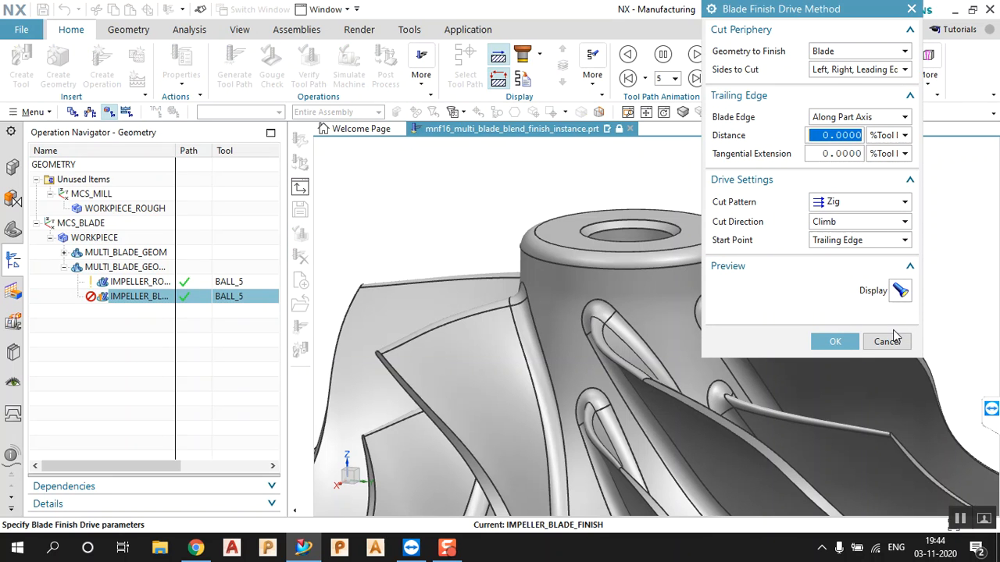
click(871, 117)
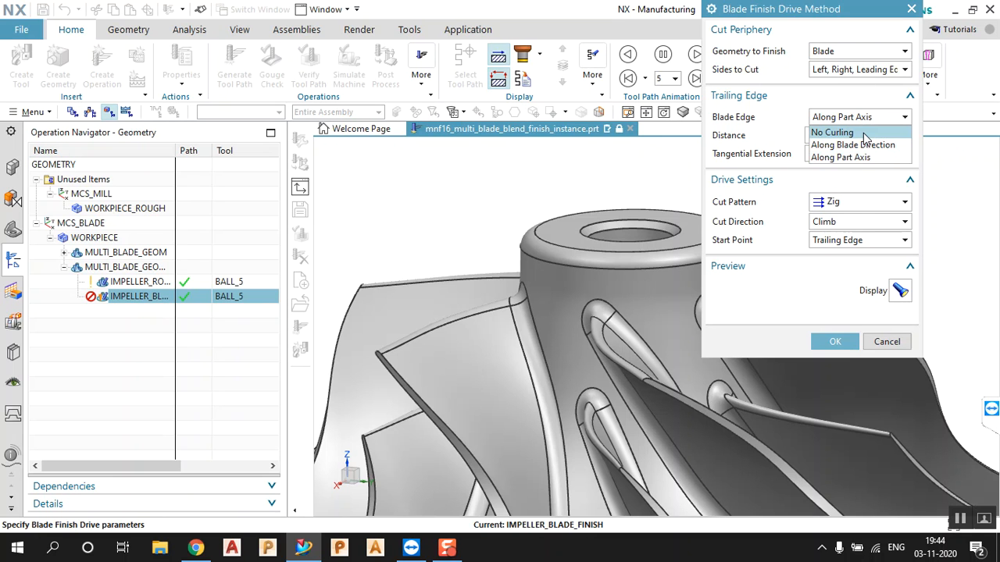
click(864, 134)
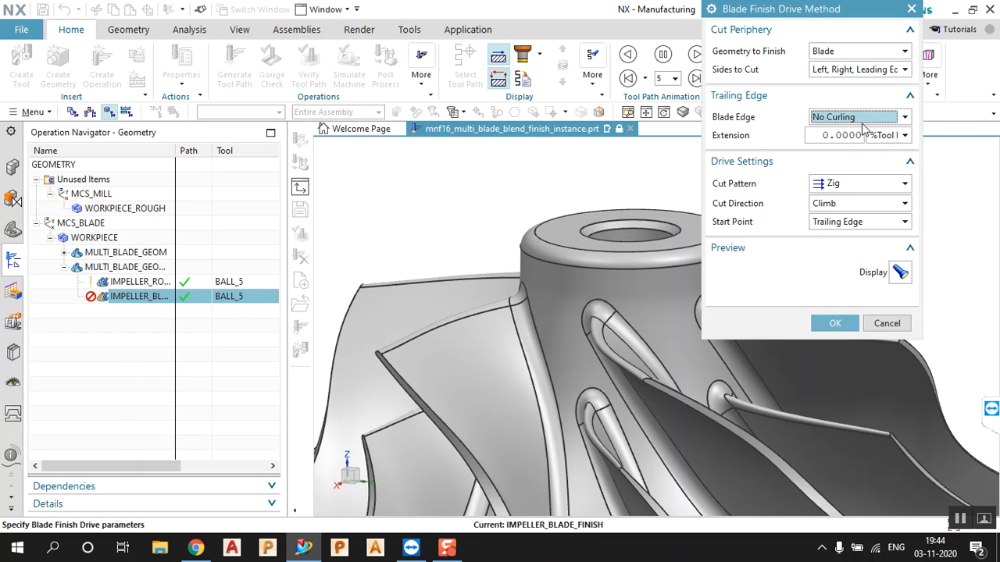
click(862, 118)
click(849, 158)
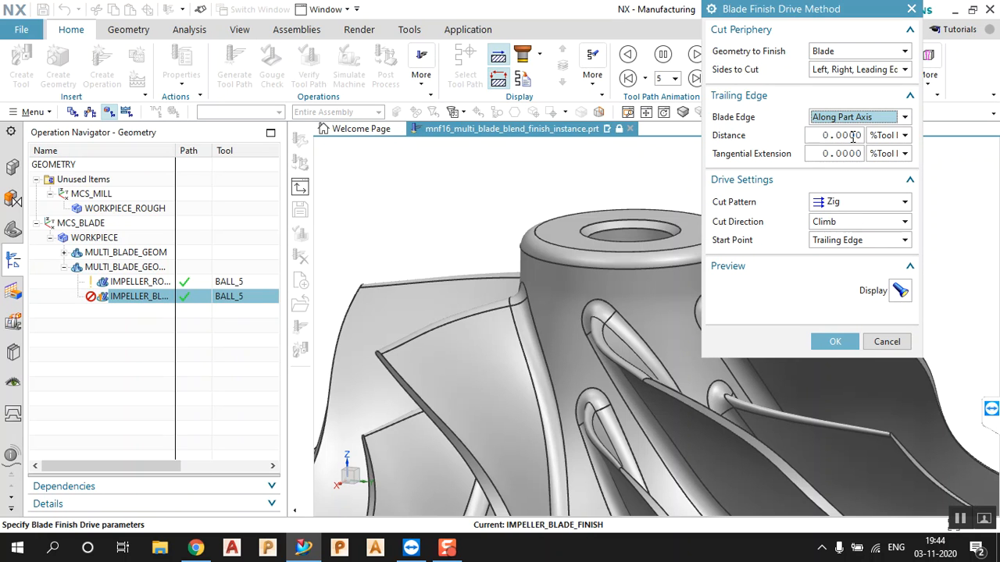
click(905, 136)
click(904, 137)
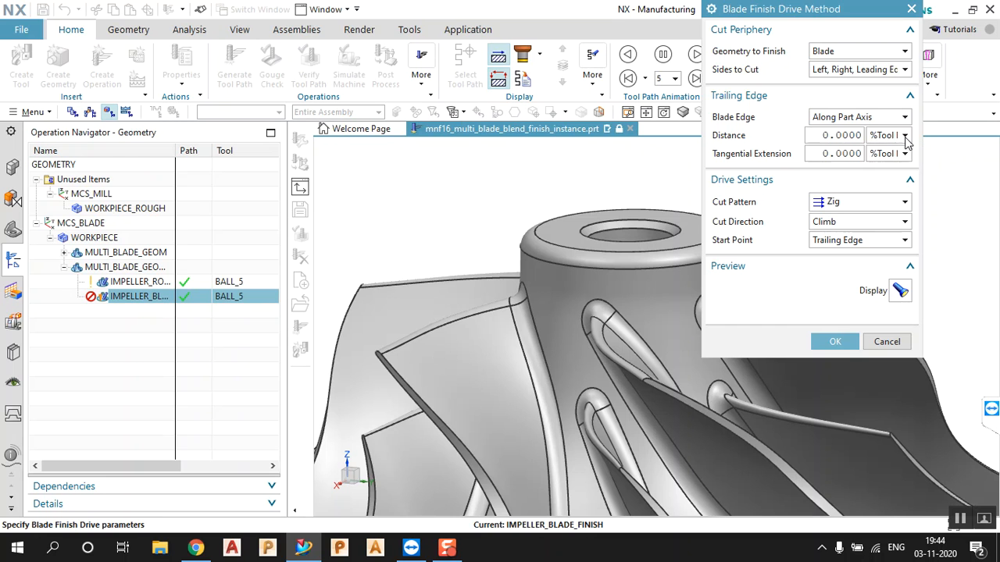
click(868, 119)
click(867, 120)
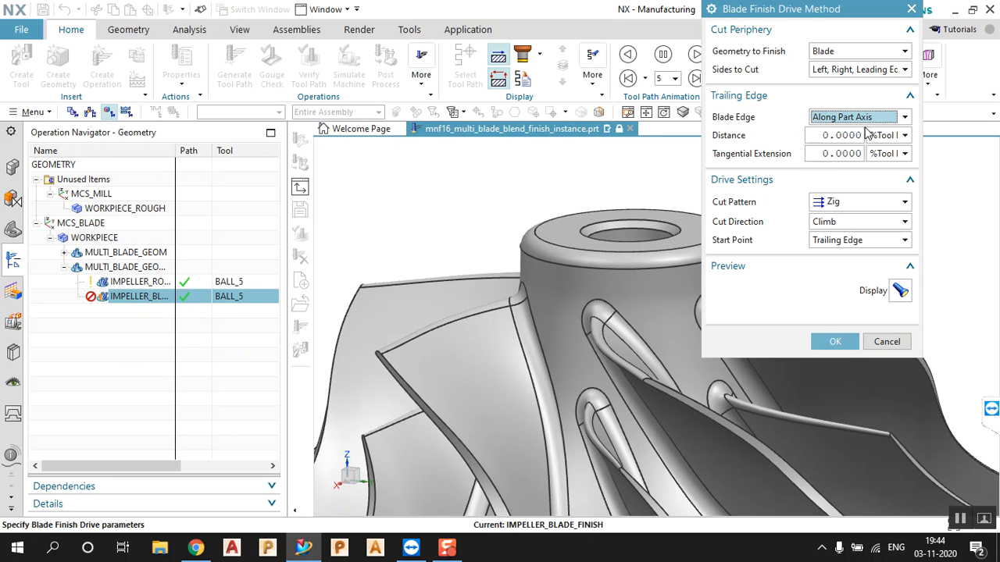
Keep Climb direction, Zig pattern and Blade as geometry to finish, then accept the drive
click(882, 224)
click(886, 228)
click(875, 208)
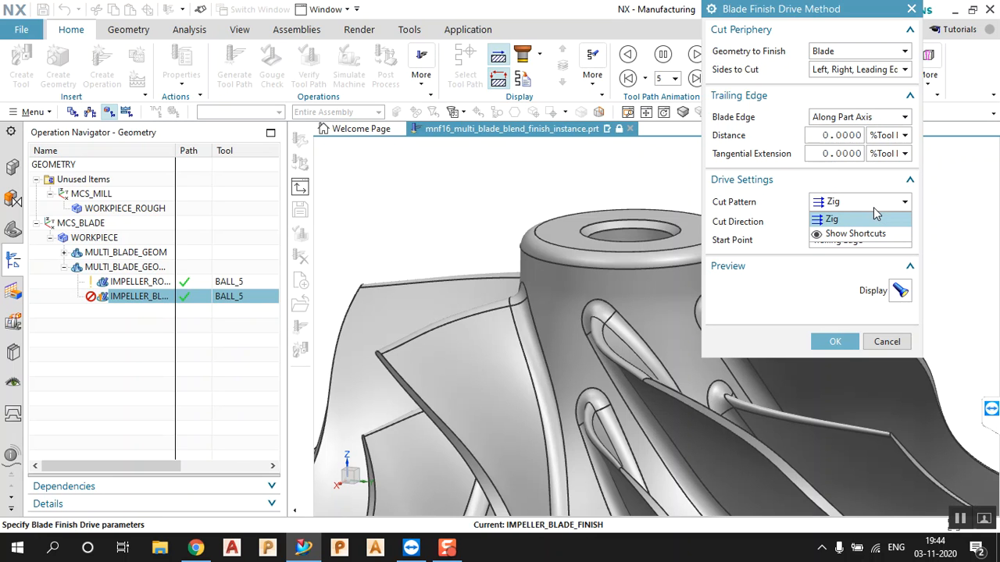
click(876, 214)
click(880, 206)
click(862, 56)
click(862, 57)
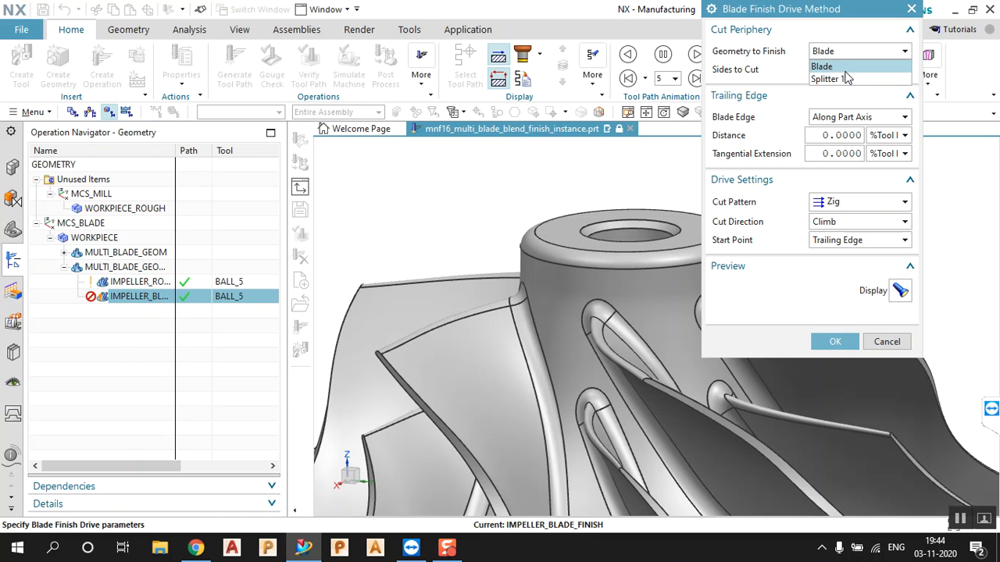
click(844, 73)
scroll(535, 238, up, 2)
scroll(539, 226, down, 1)
scroll(623, 179, down, 4)
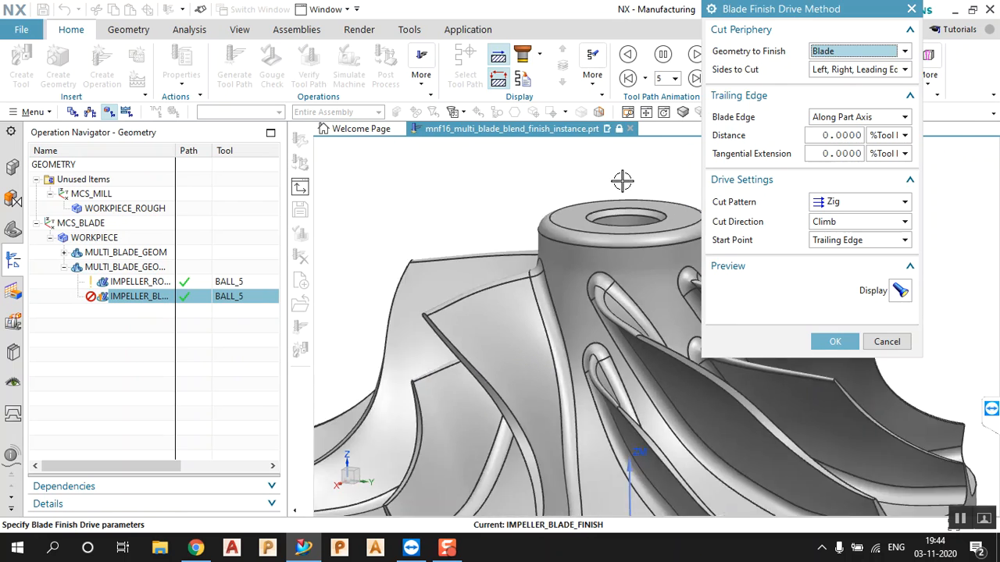
click(834, 341)
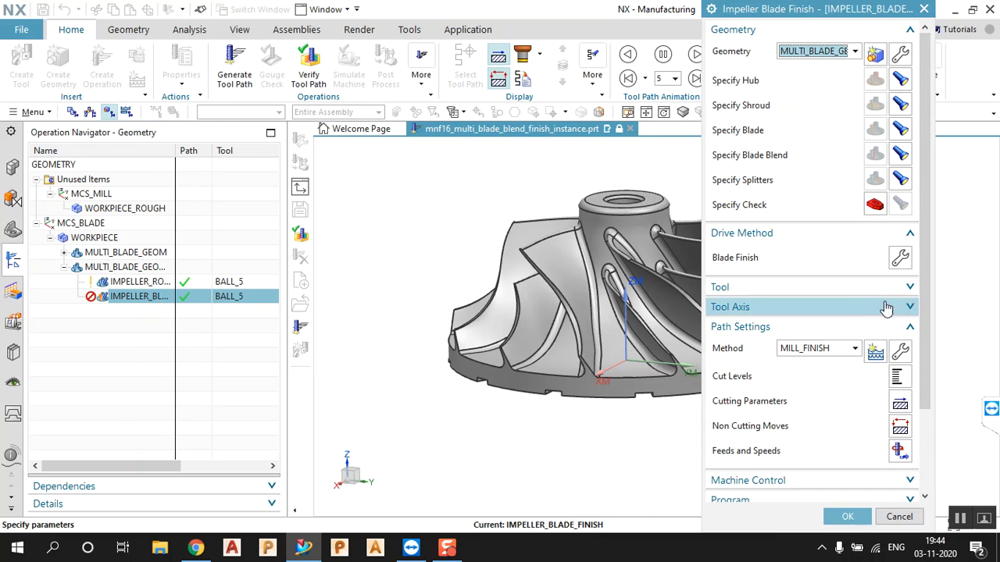
Generate the blade finish toolpath, accept the operation, and orbit to view it
scroll(857, 398, down, 3)
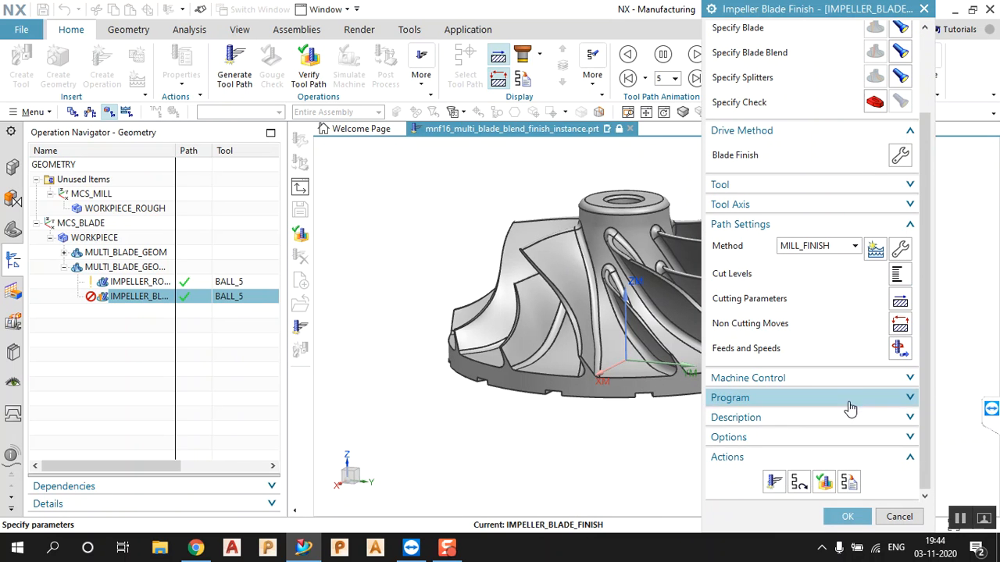
click(775, 481)
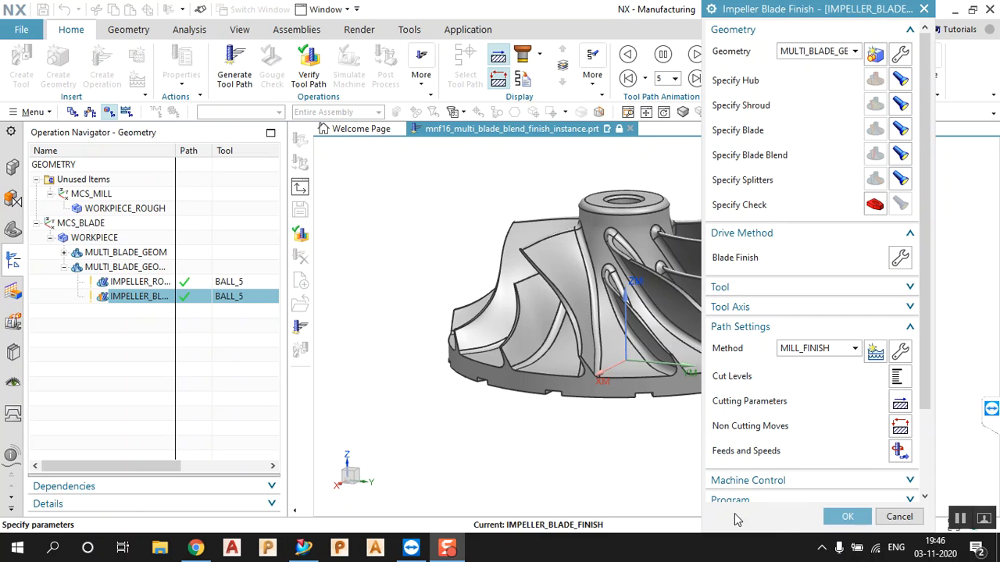
click(849, 519)
middle_drag(491, 332, 519, 341)
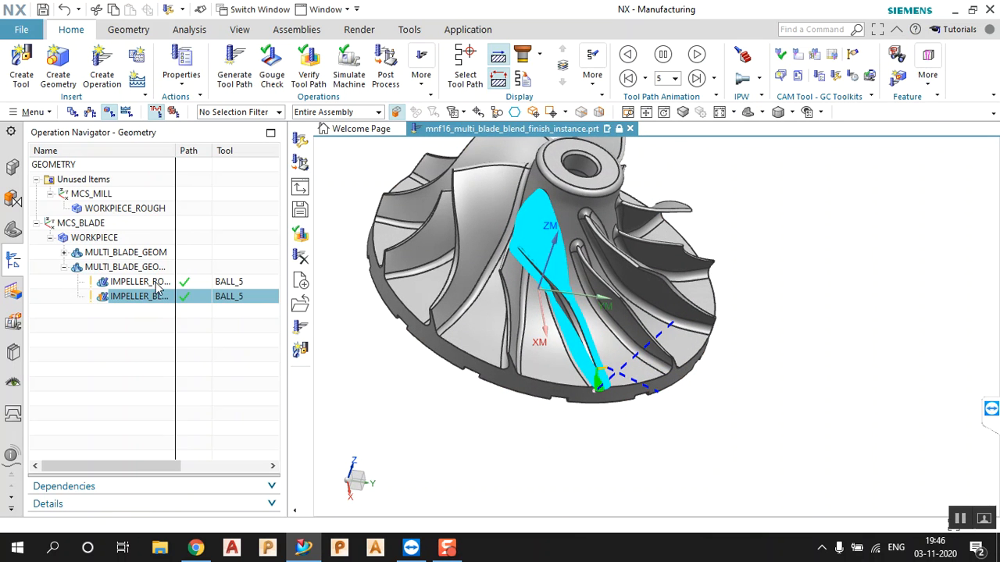
Copy and paste the blade finish operation, then open IMPELLER_BLADE_FINISH_COPY for editing
right_click(130, 299)
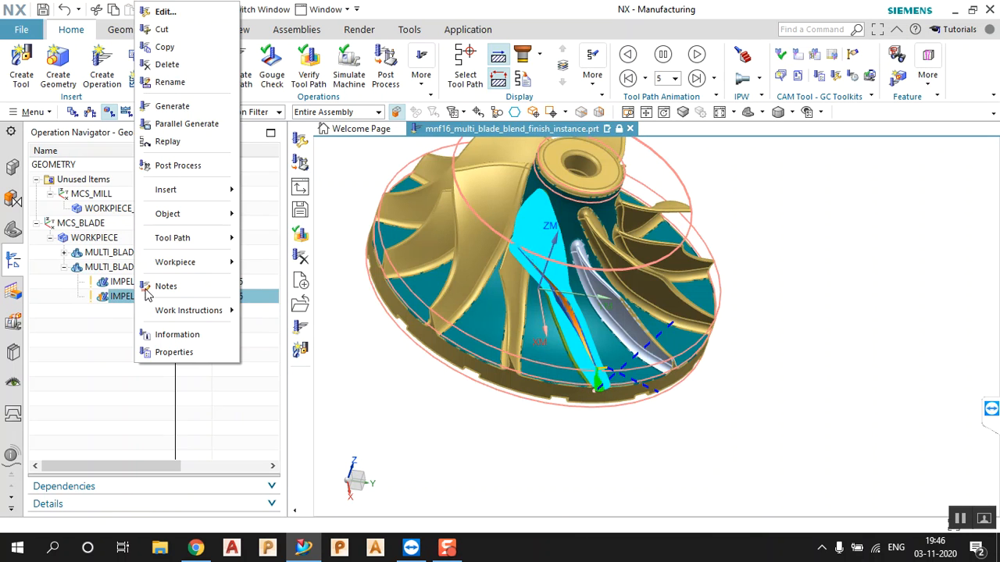
click(162, 50)
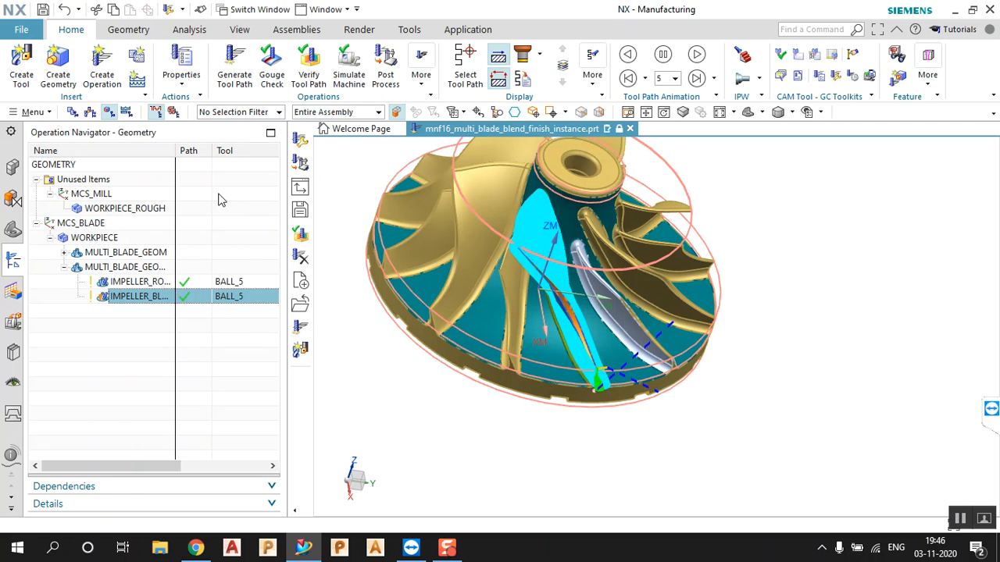
right_click(147, 298)
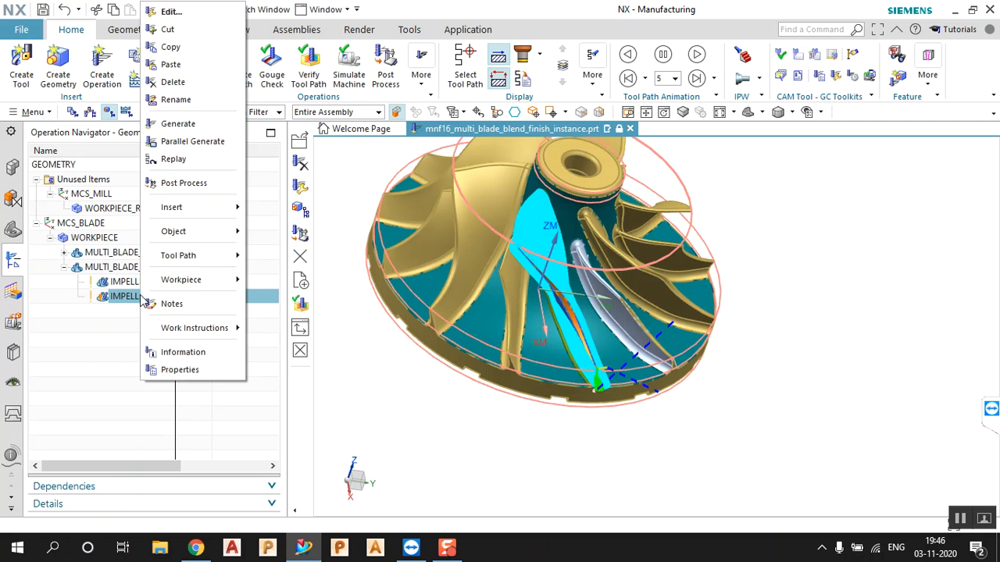
click(167, 64)
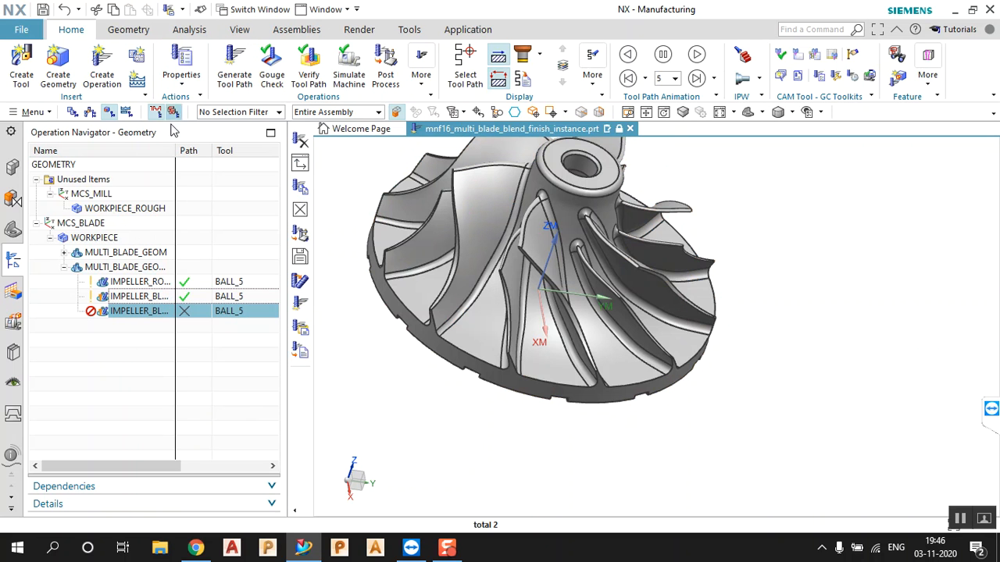
double_click(139, 312)
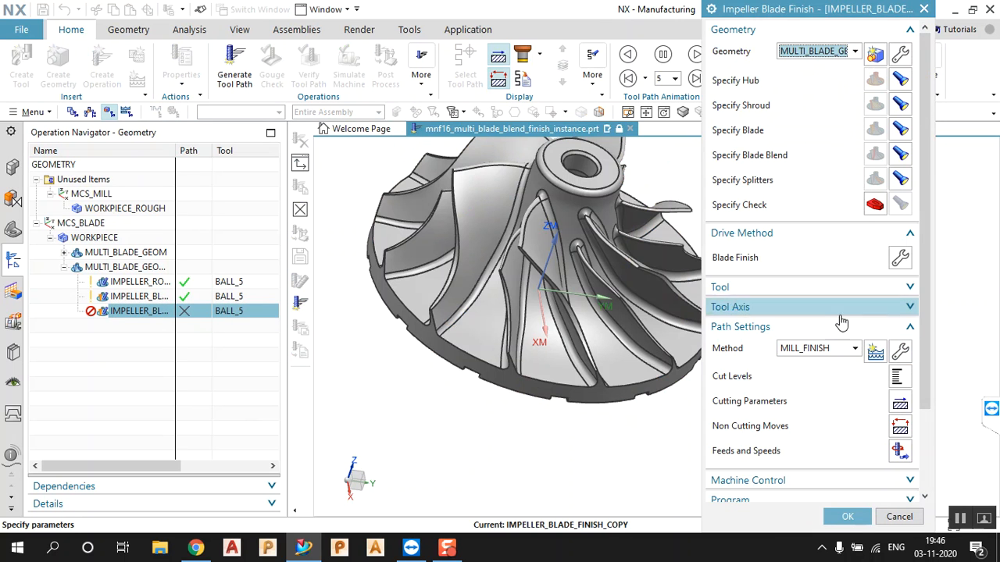
Change the copy's Blade Finish geometry to finish to Splitter 1
click(899, 257)
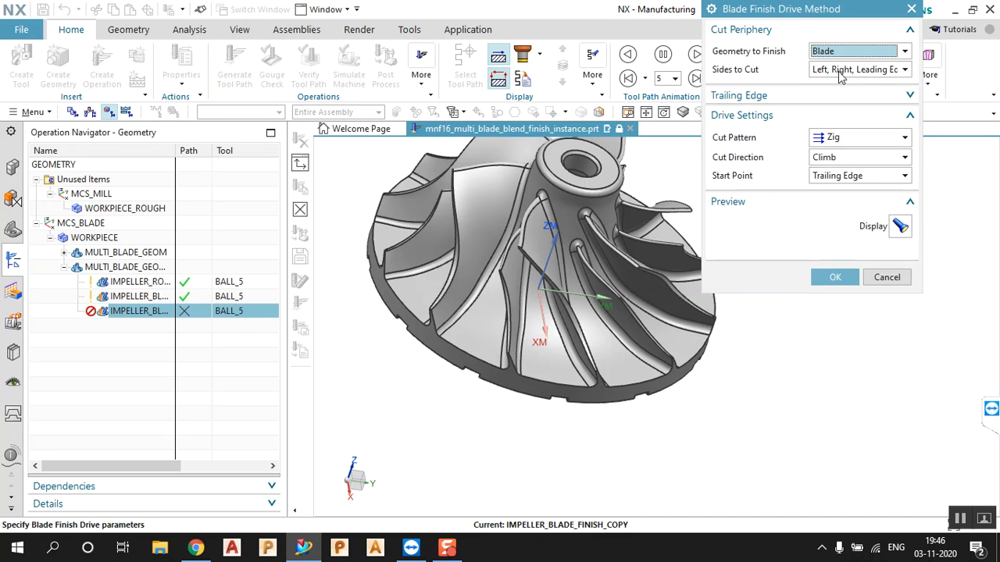
click(903, 55)
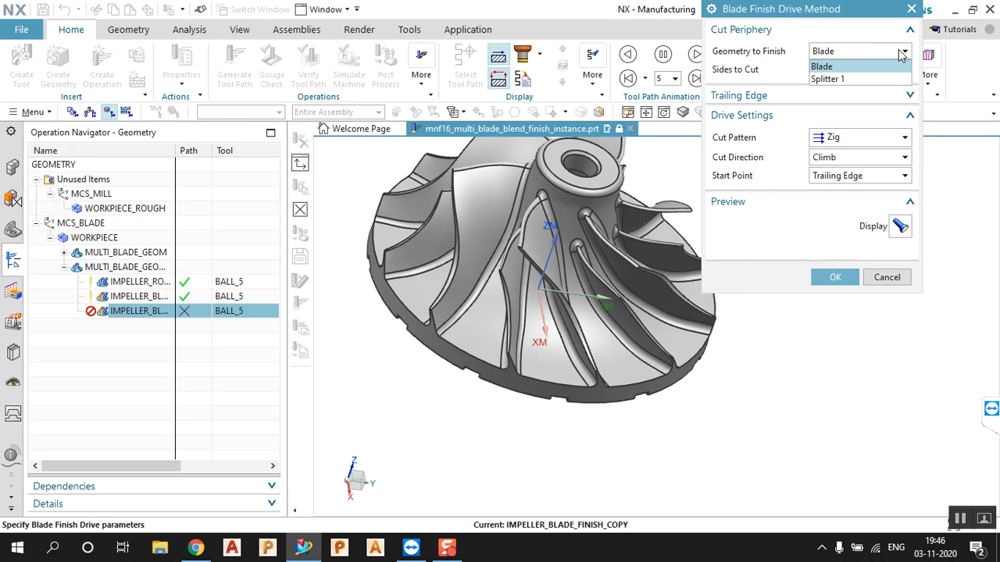
click(844, 78)
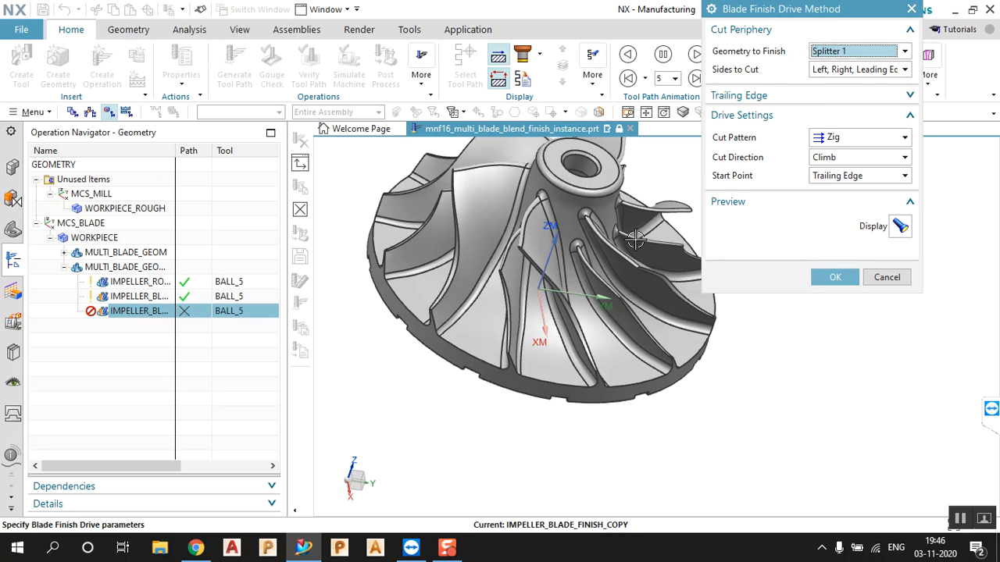
click(838, 275)
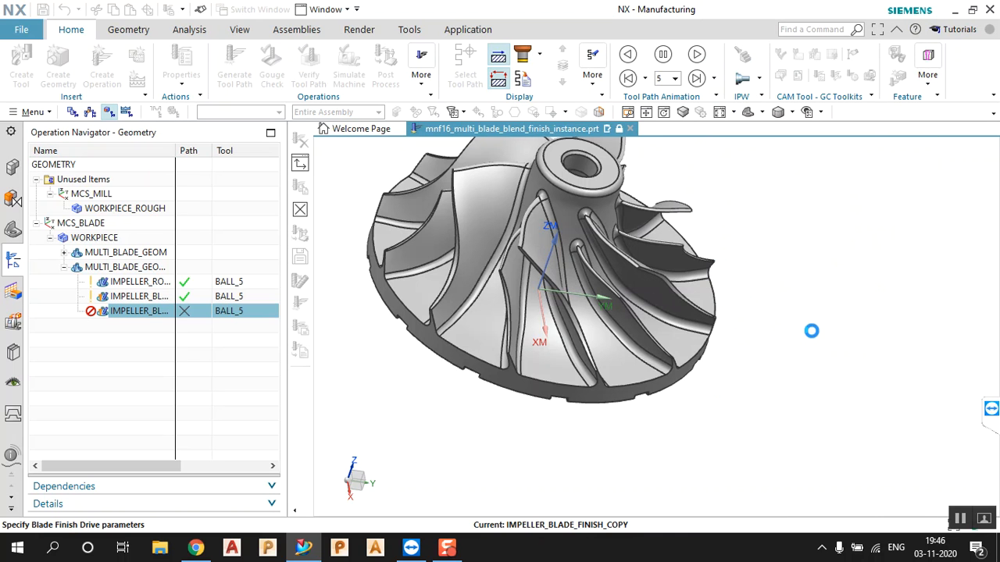
Generate the Splitter 1 finish toolpath, inspect it, and accept the operation
scroll(794, 344, down, 3)
click(774, 481)
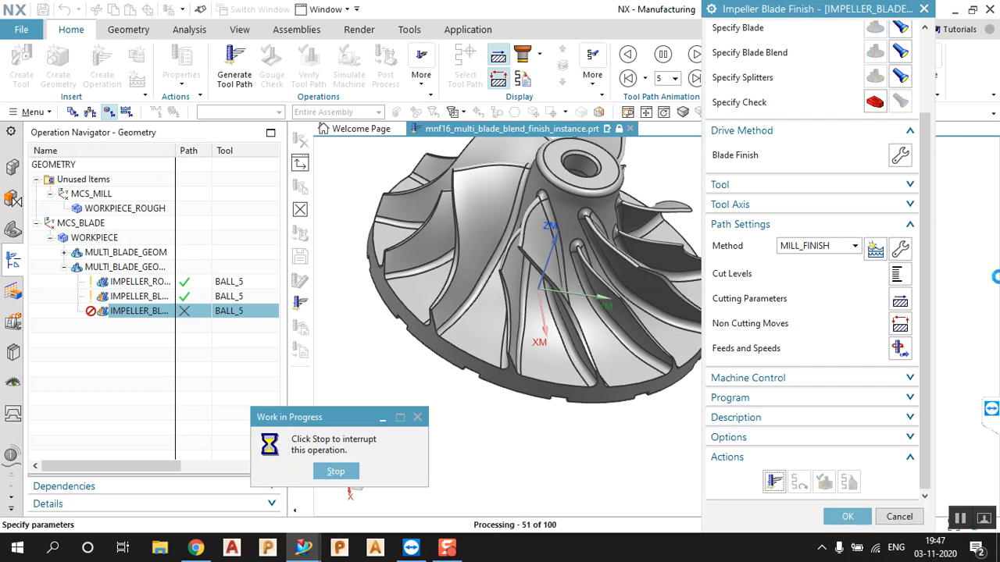
middle_drag(518, 375, 487, 383)
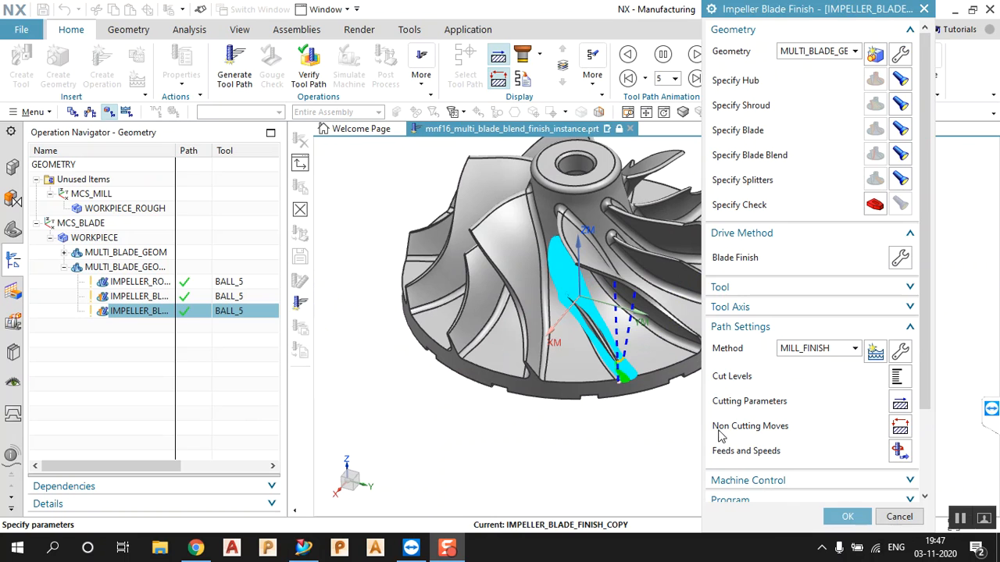
click(859, 517)
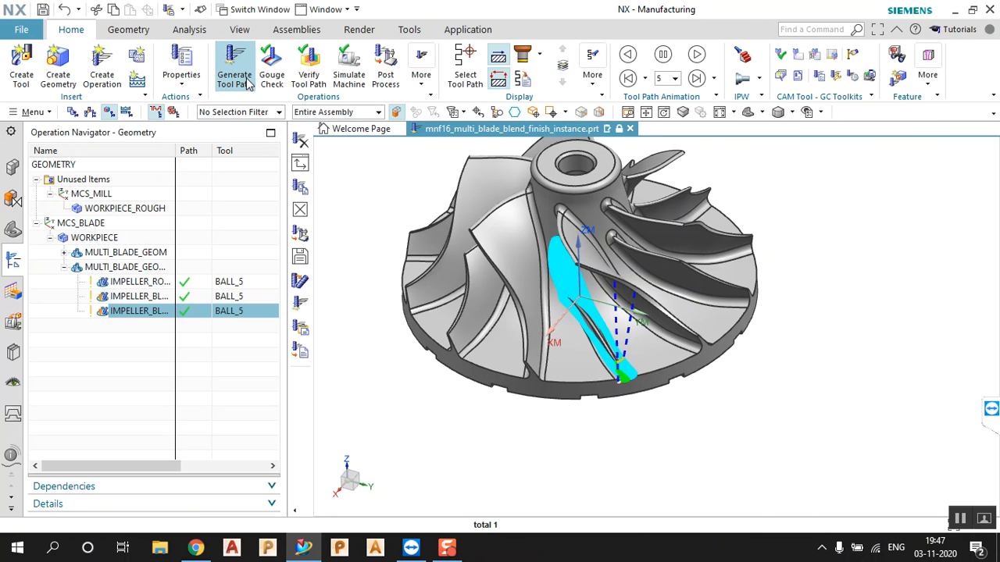
click(102, 75)
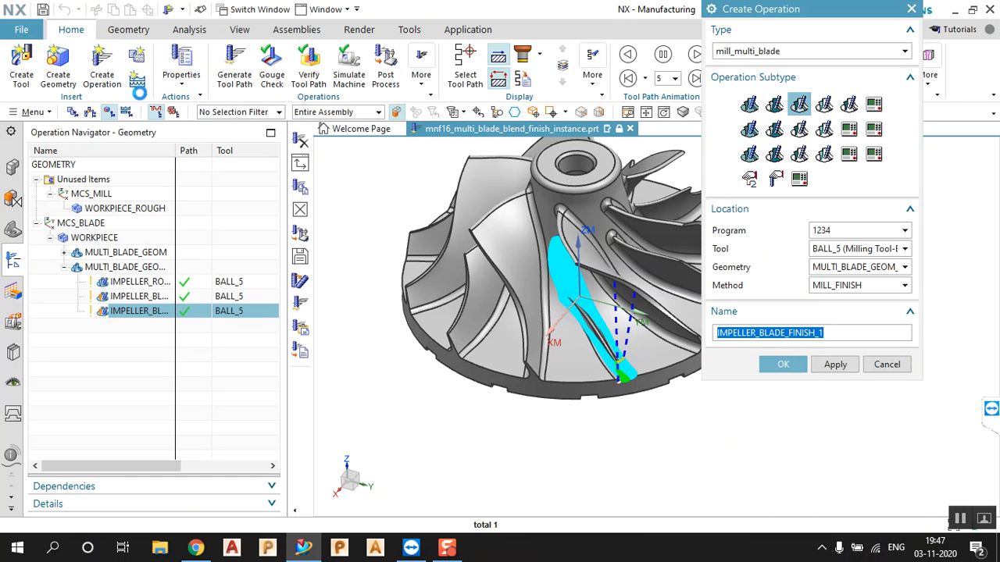
Create IMPELLER_BLEND_FINISH from the Impeller Blend Finish subtype and check its BALL_5 tool and Automatic axis
click(825, 107)
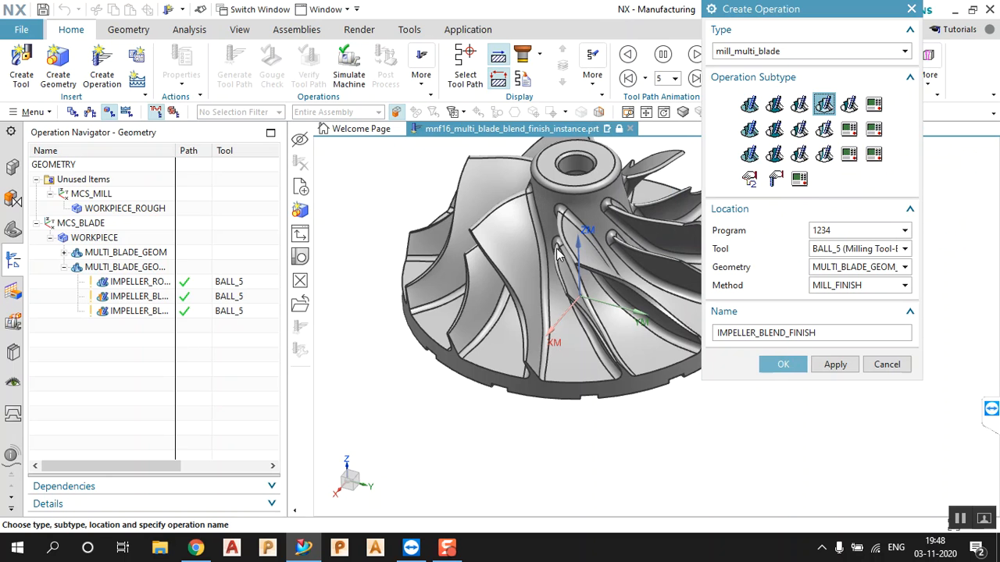
click(781, 363)
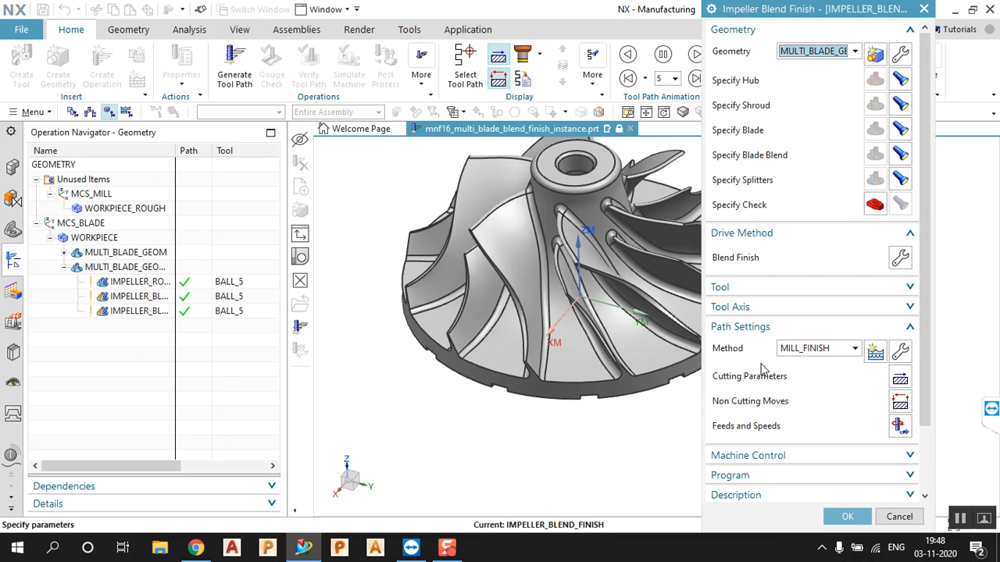
click(844, 296)
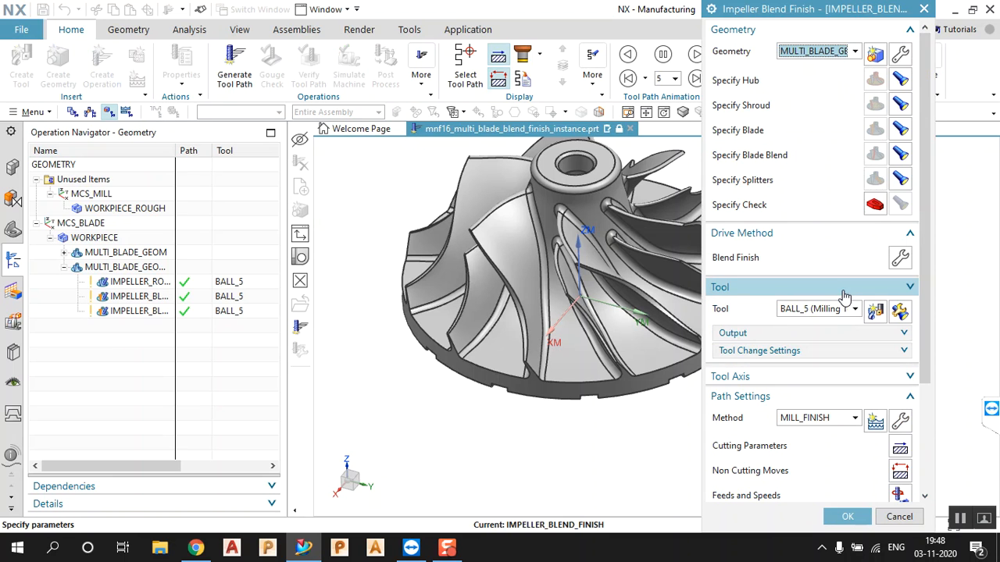
click(844, 292)
click(832, 311)
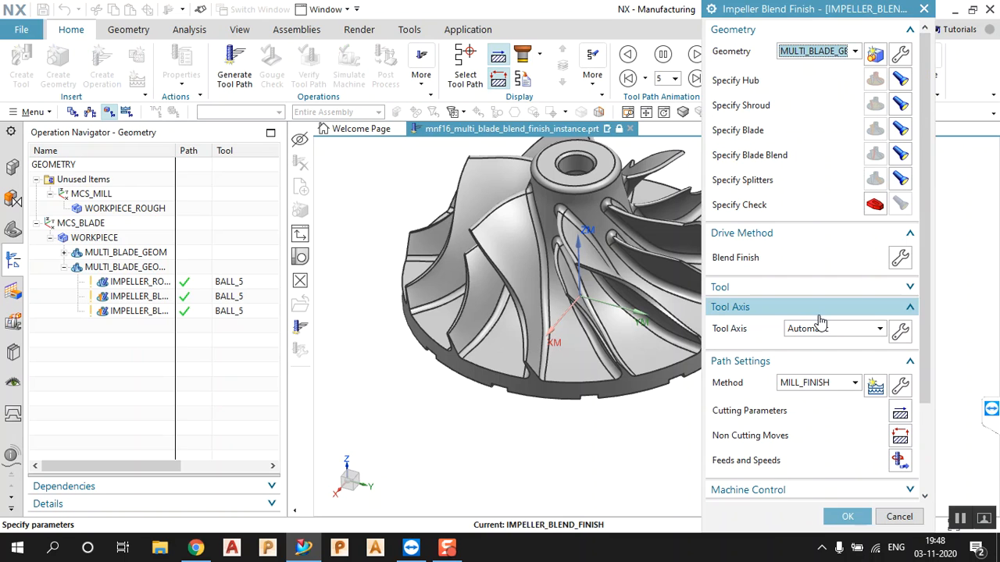
click(825, 310)
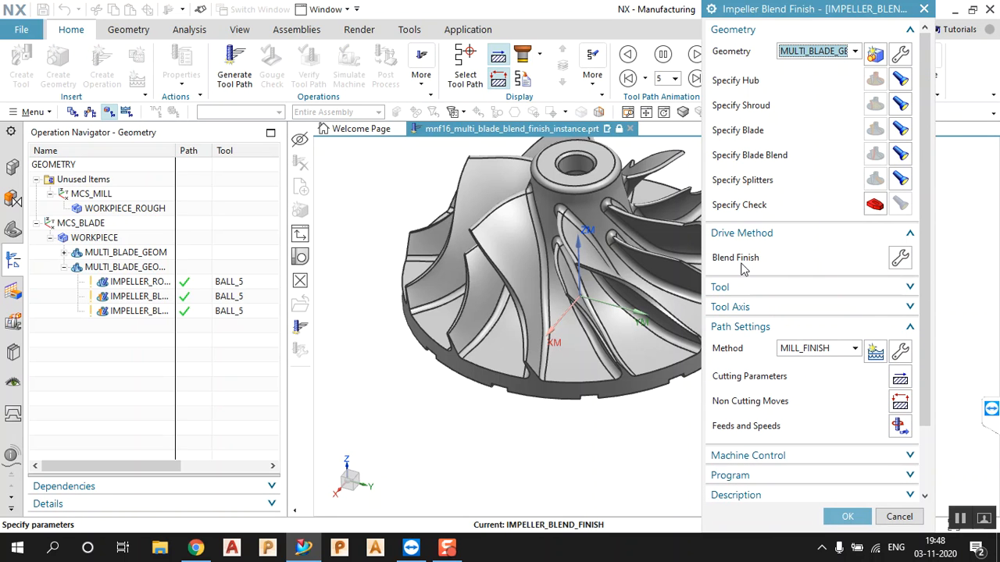
click(899, 259)
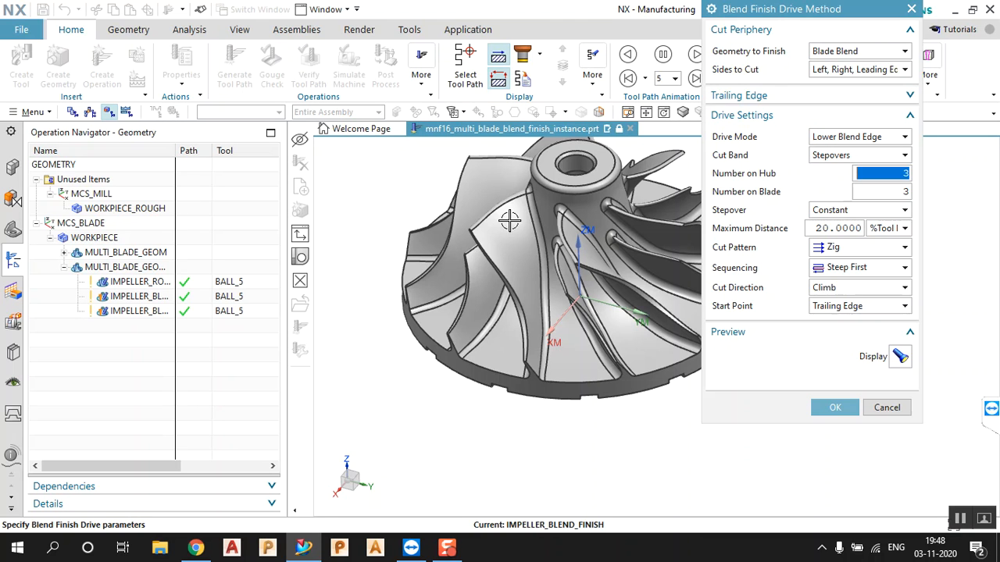
Use a Scallop stepover with 0.05 maximum scallop height, preview, and accept despite the uncut-areas warning
click(855, 211)
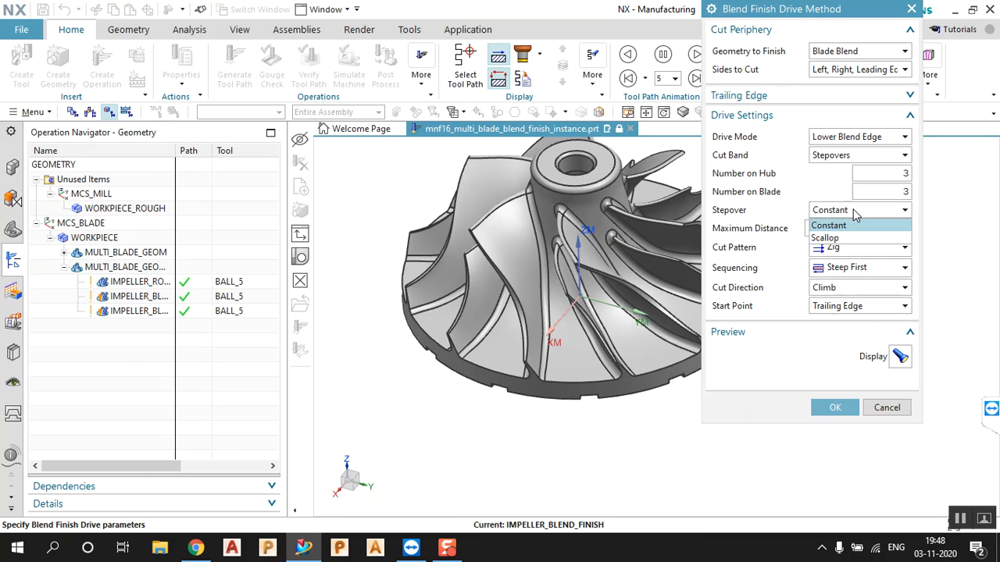
click(844, 241)
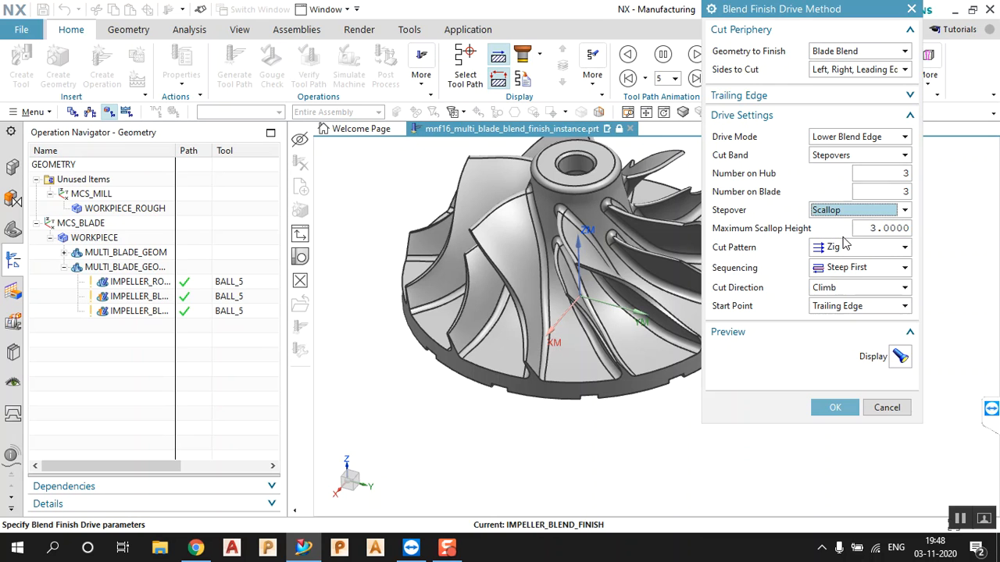
double_click(862, 228)
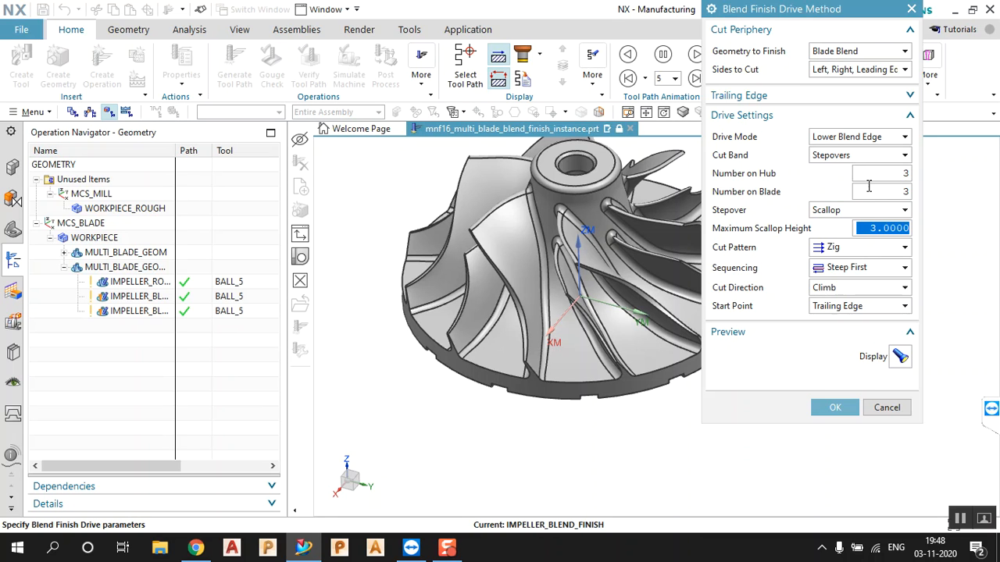
text(.5)
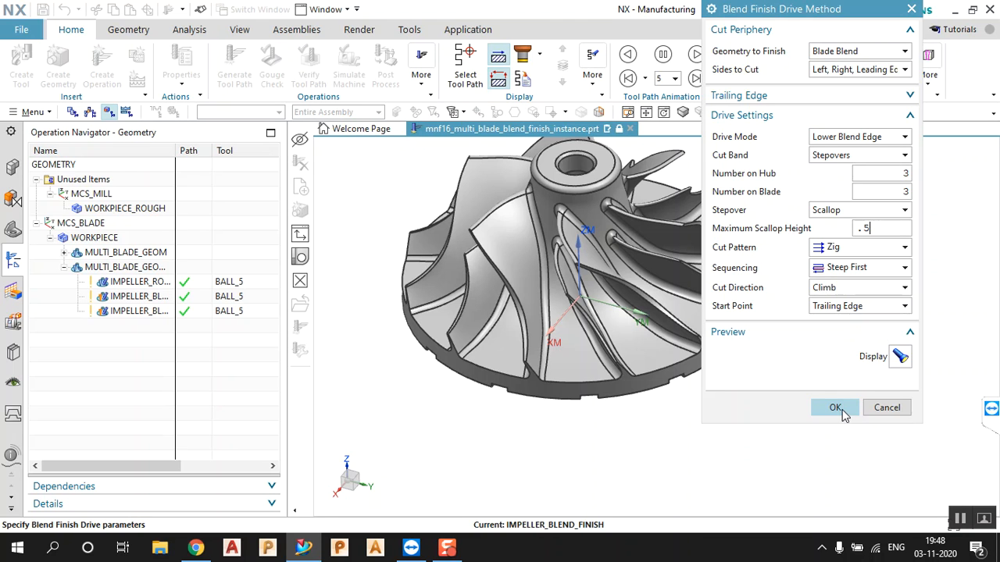
click(900, 356)
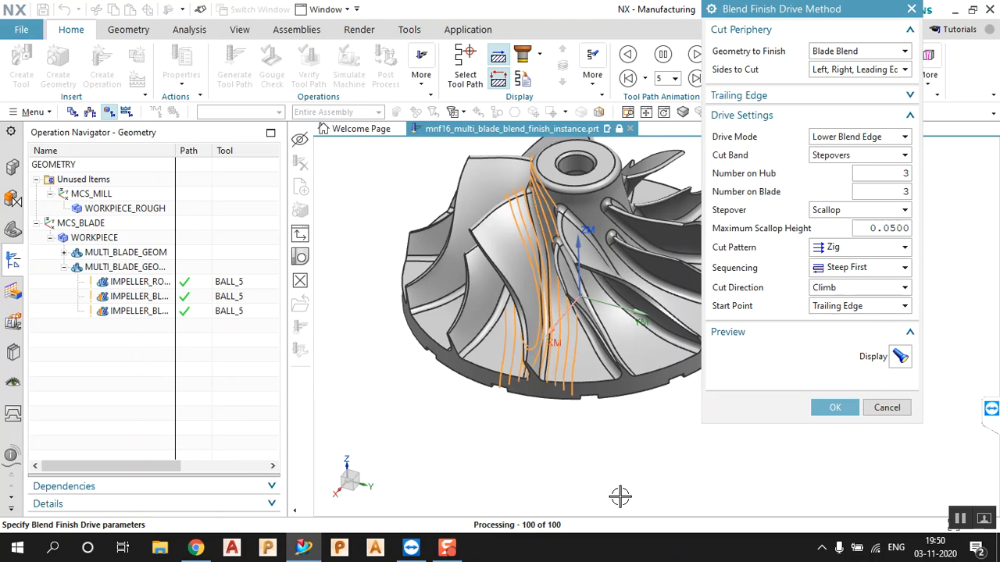
middle_drag(579, 401, 623, 408)
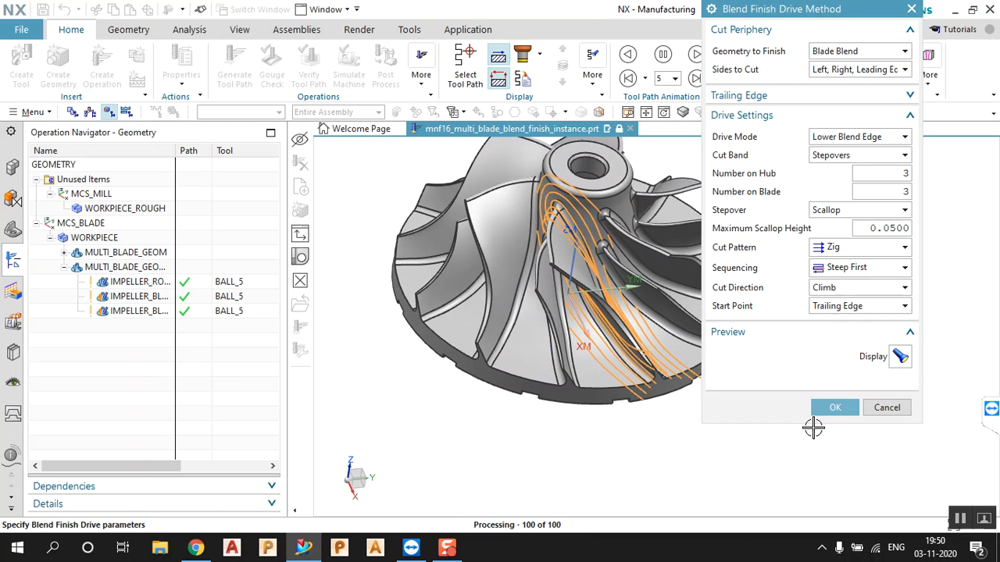
click(832, 408)
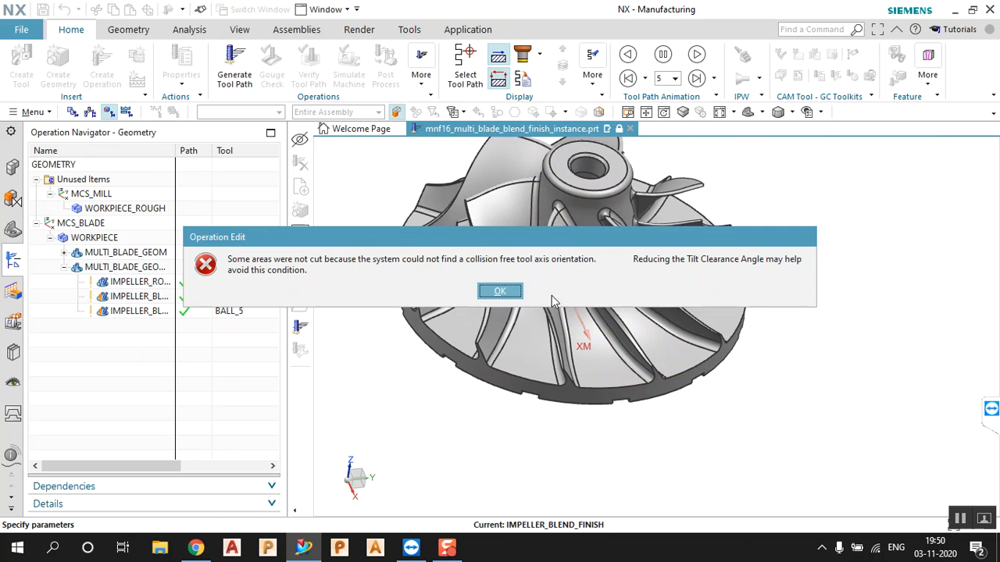
click(520, 297)
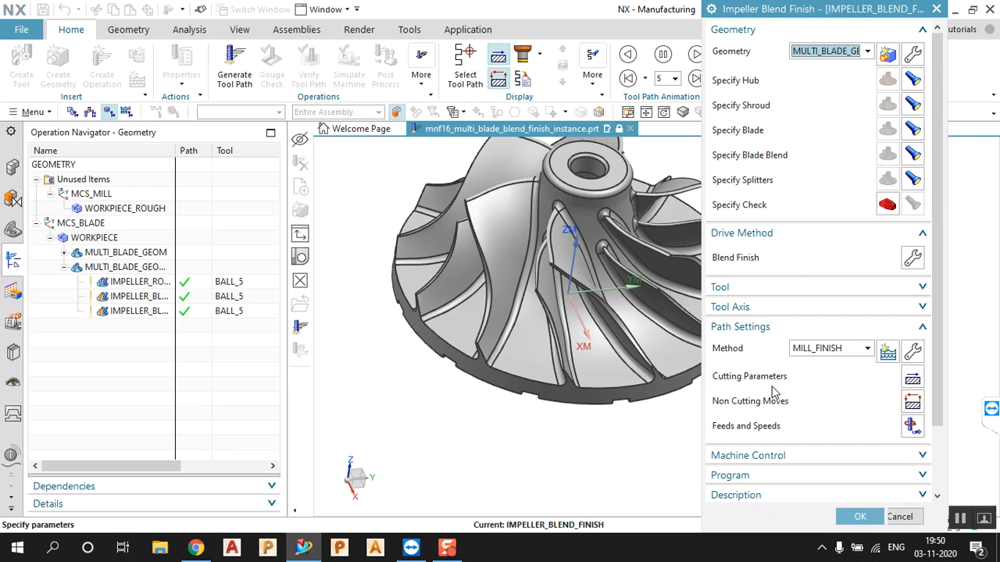
Lower the blend finish maximum scallop height to 0.0100
click(910, 260)
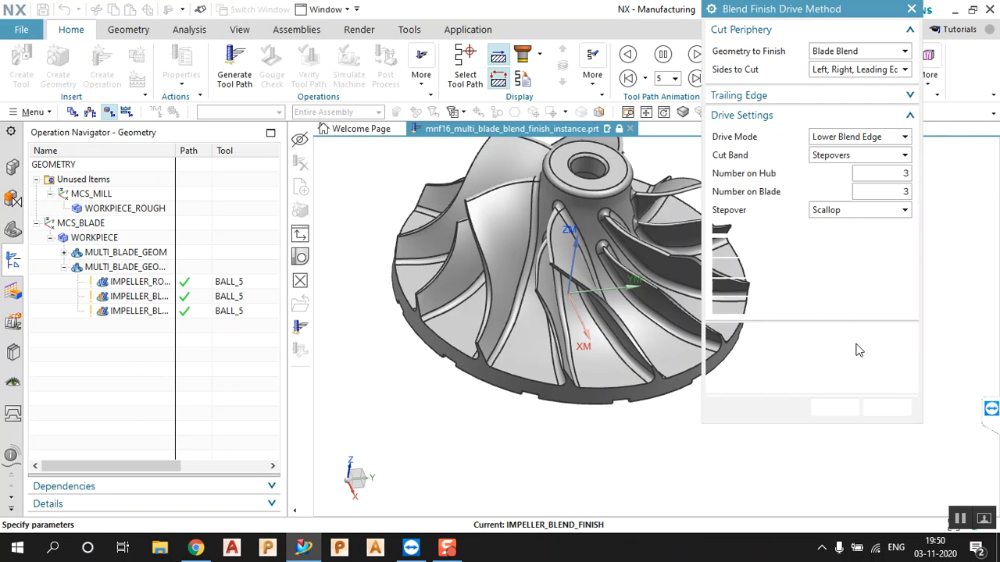
click(892, 231)
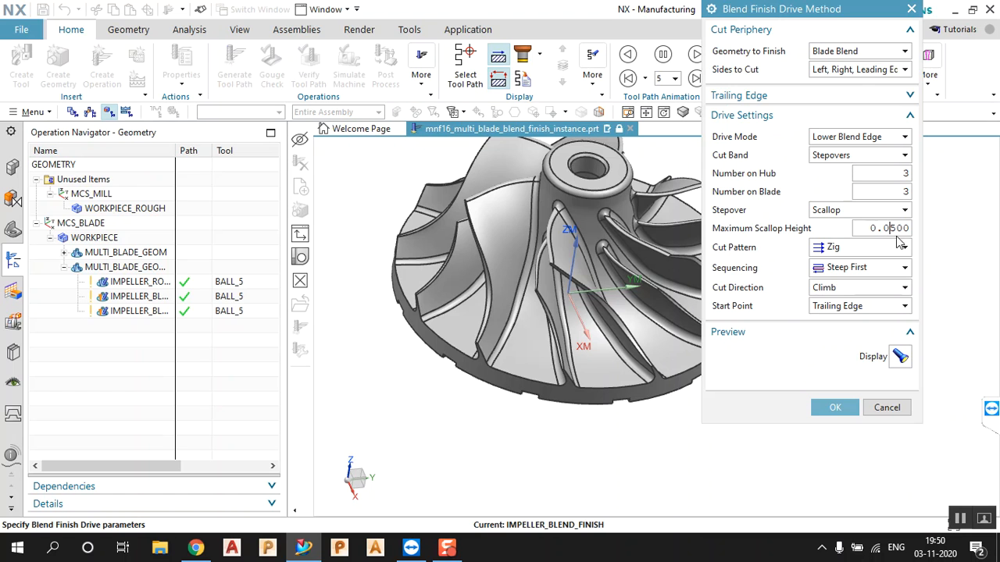
text(1)
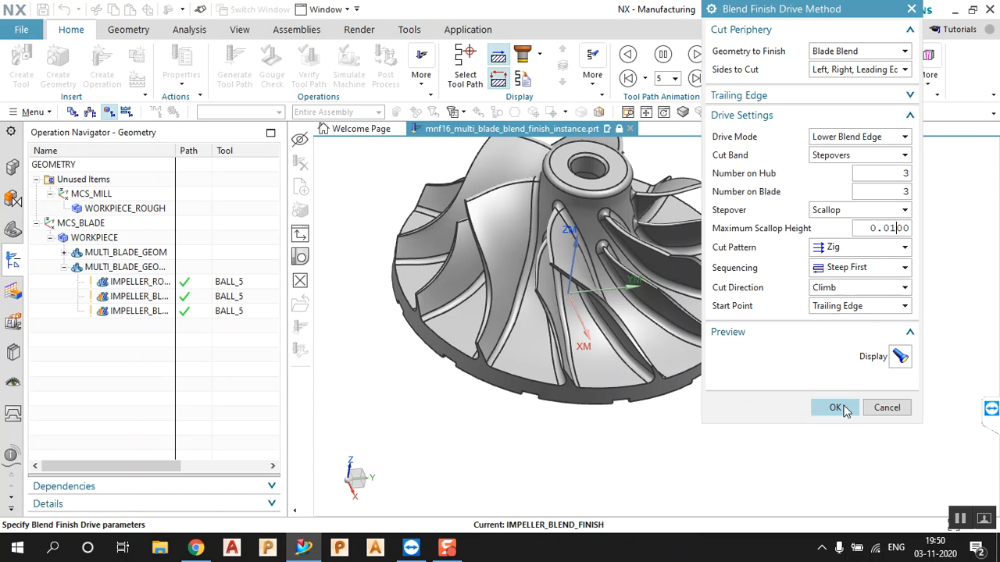
click(835, 408)
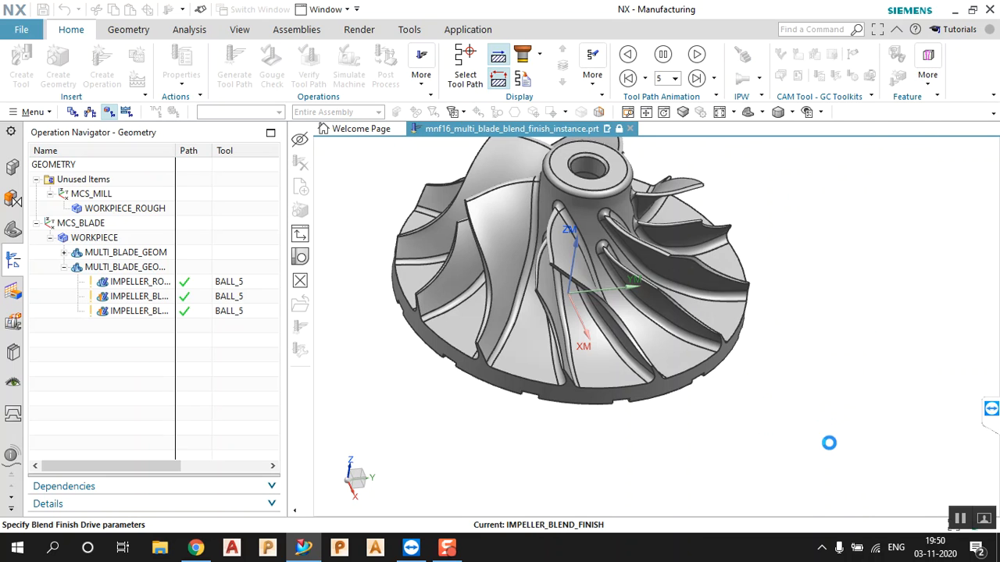
Generate the blend finish toolpath, inspect it, and accept IMPELLER_BLEND_FINISH
scroll(832, 451, down, 3)
click(774, 481)
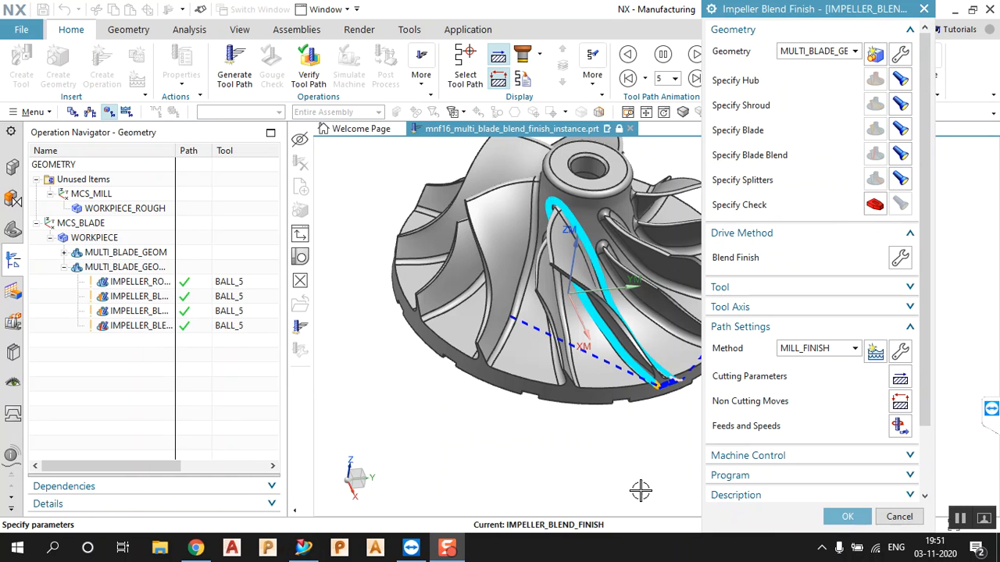
middle_drag(648, 391, 625, 403)
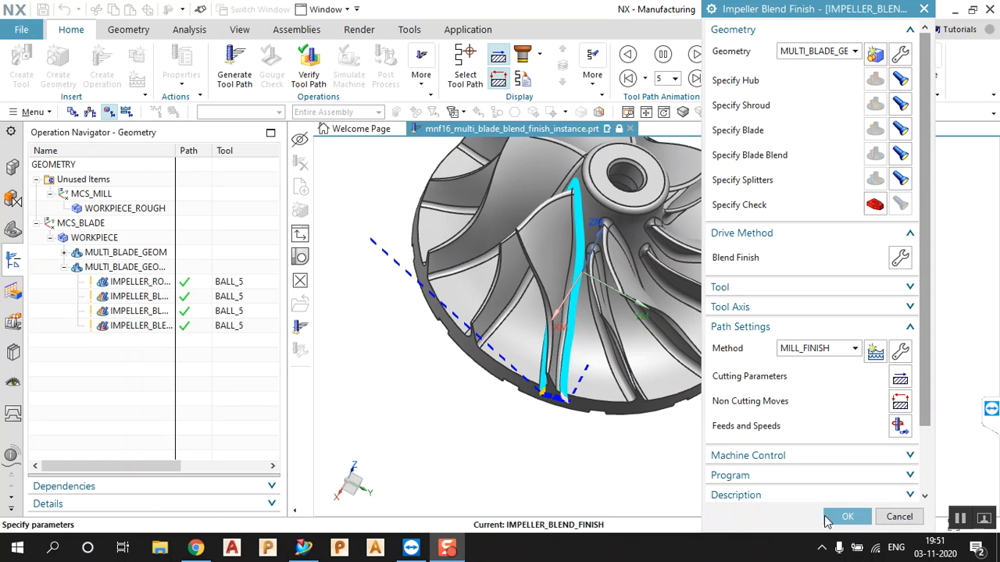
click(827, 519)
mouse_move(562, 439)
middle_down()
mouse_move(549, 403)
mouse_move(561, 420)
middle_up()
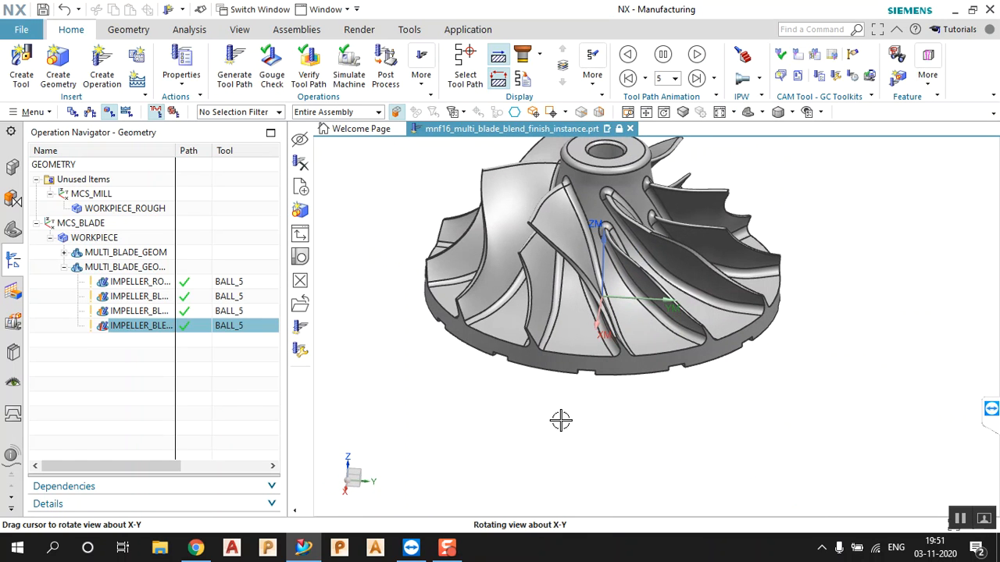
Copy and paste the blend finish operation to create IMPELLER_BLEND_FINISH_COPY
right_click(160, 325)
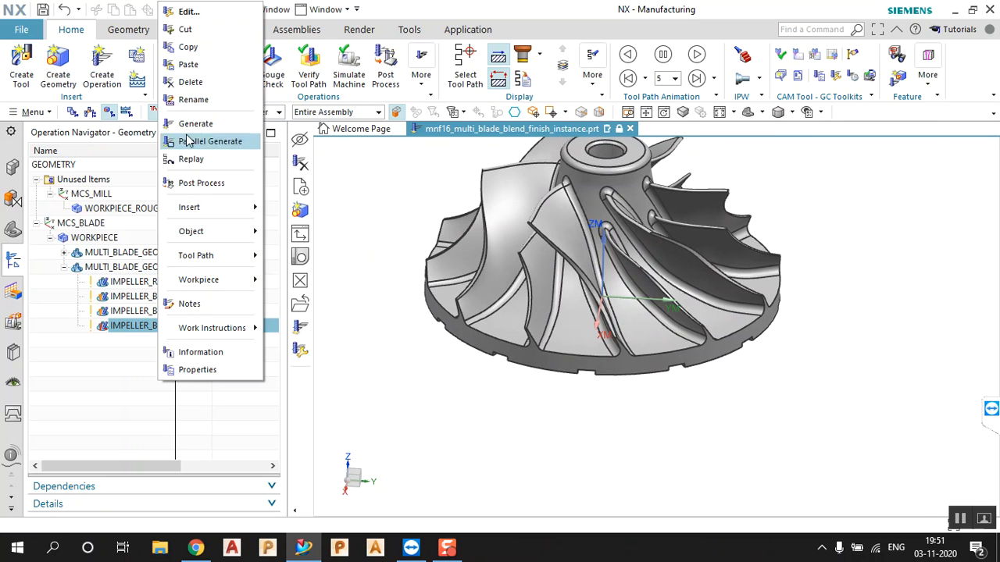
click(171, 53)
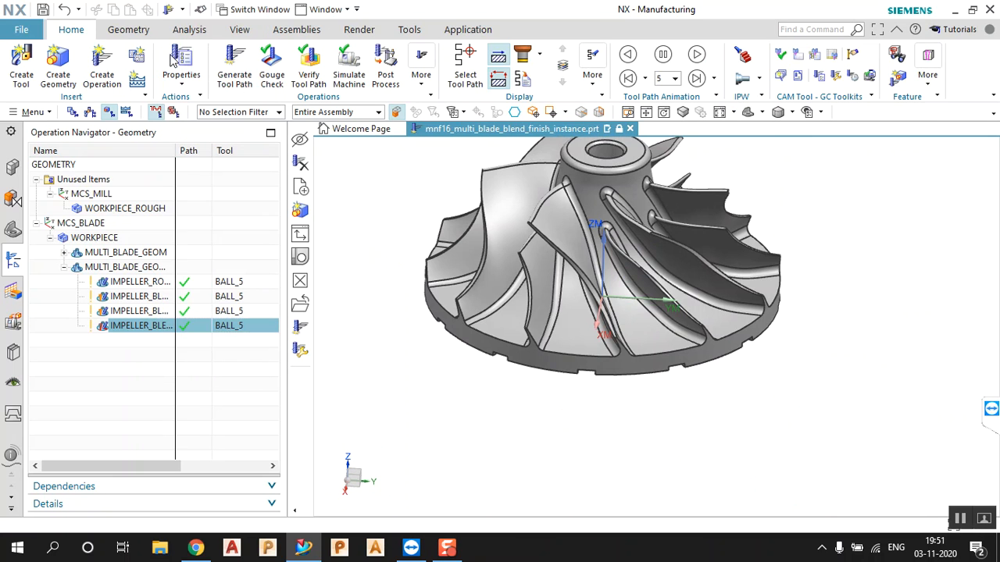
right_click(156, 327)
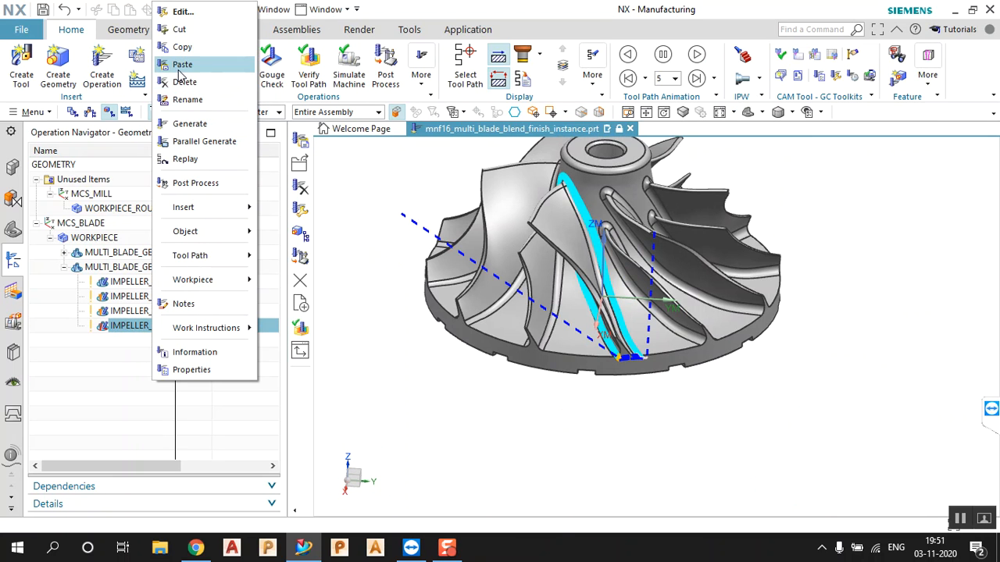
click(179, 65)
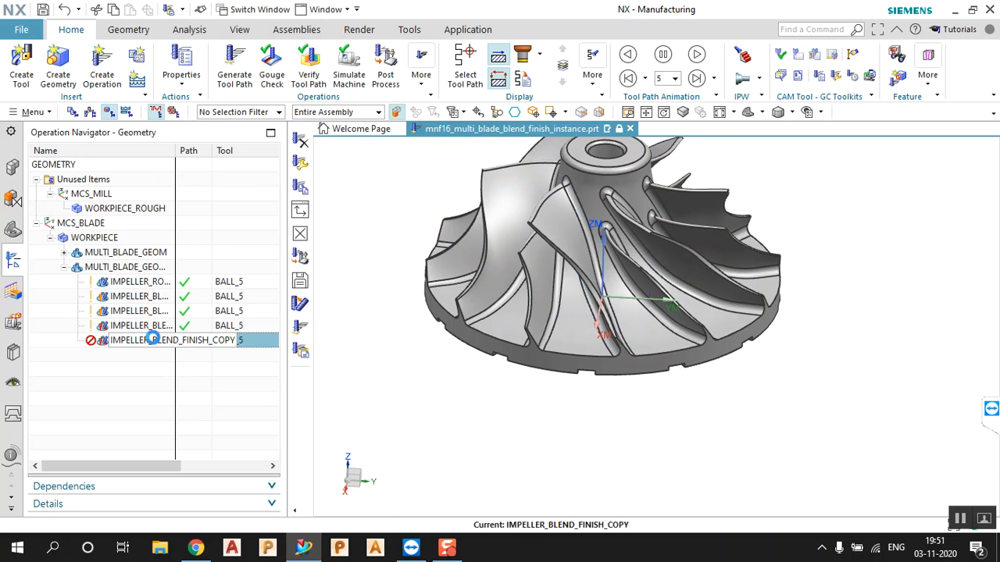
Change the copy's blend finish drive Geometry to Finish to Splitter 1 Blend
double_click(172, 341)
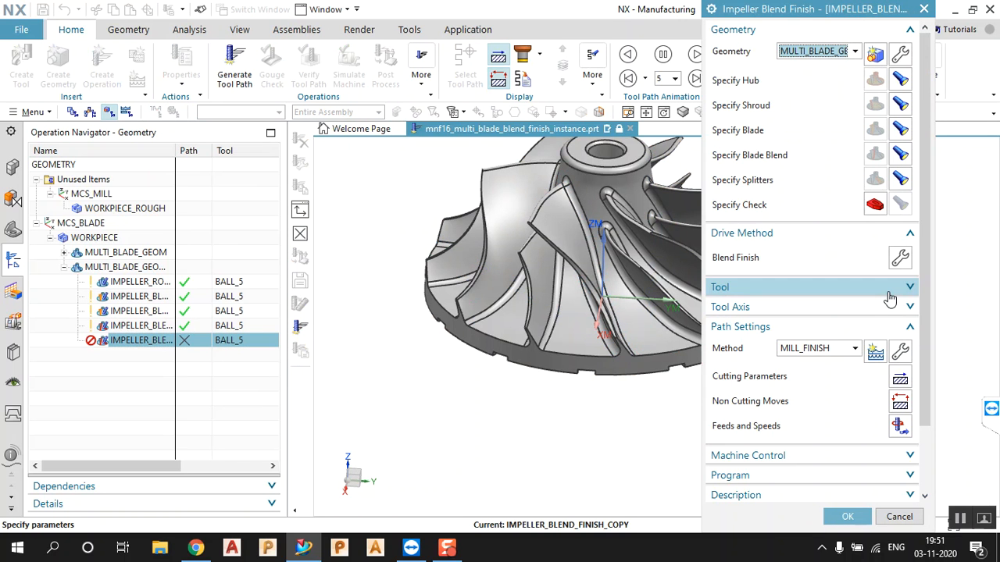
click(898, 262)
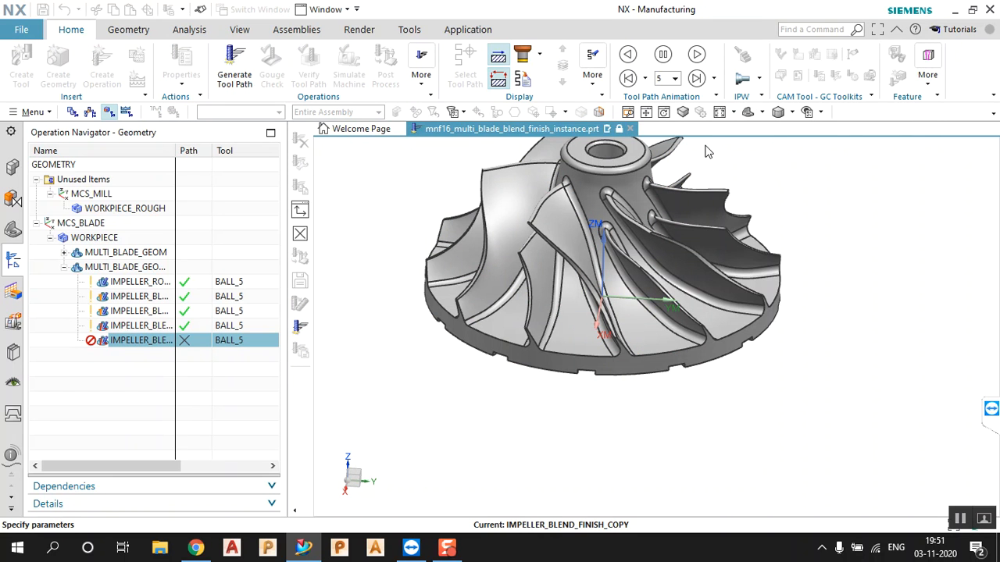
click(857, 53)
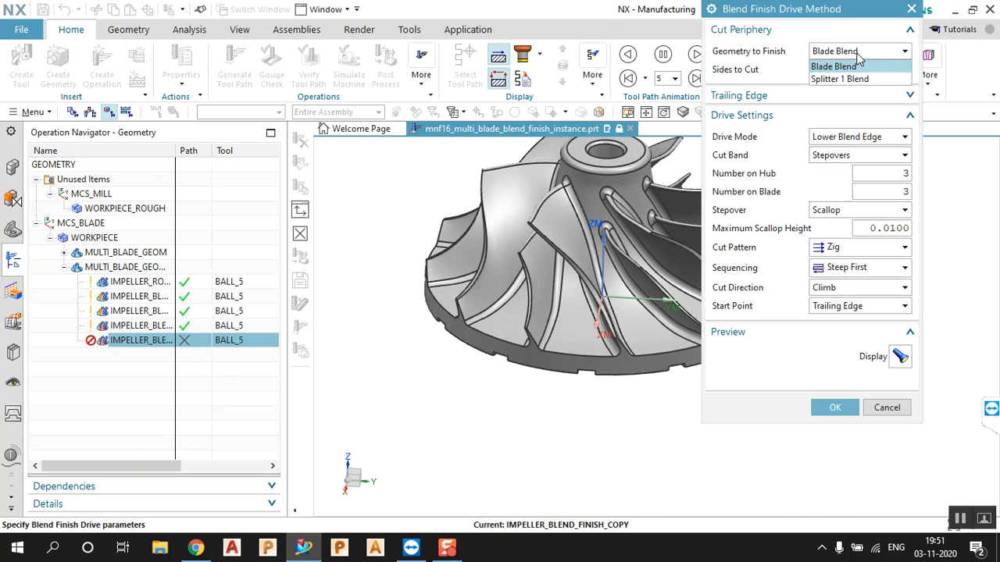
click(856, 79)
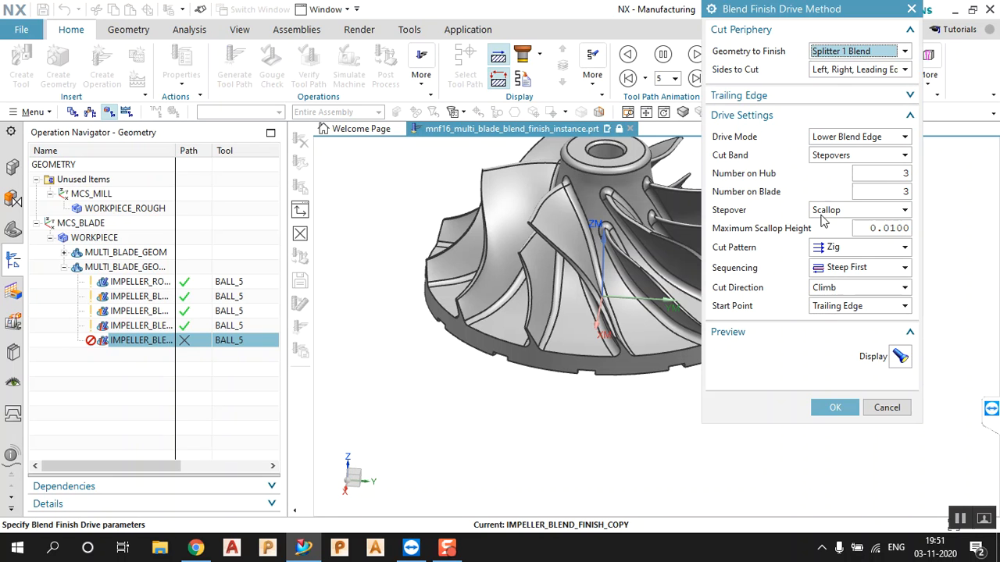
click(822, 407)
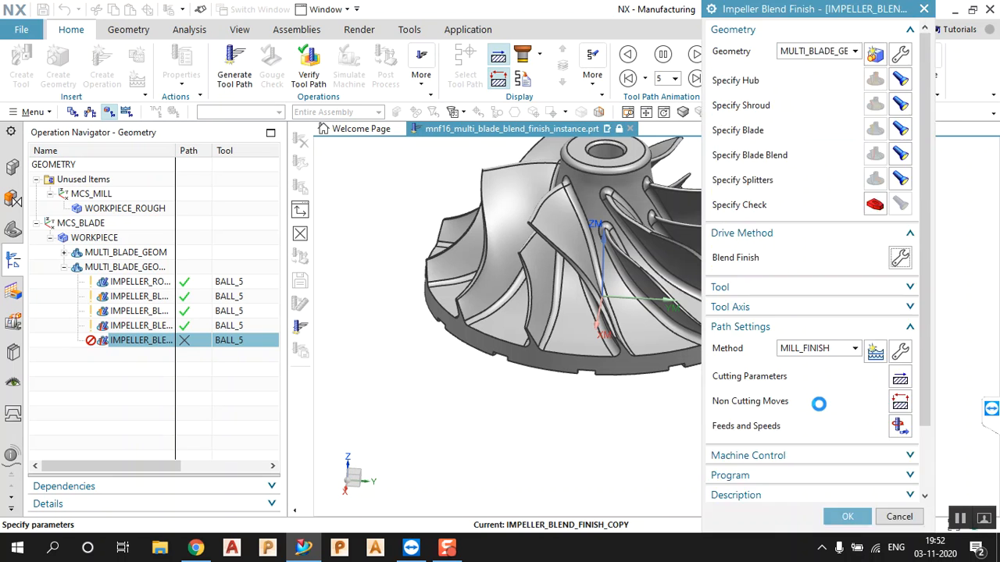
Generate the splitter fillet toolpath, inspect it on the impeller, and accept the operation
scroll(786, 479, down, 3)
click(772, 482)
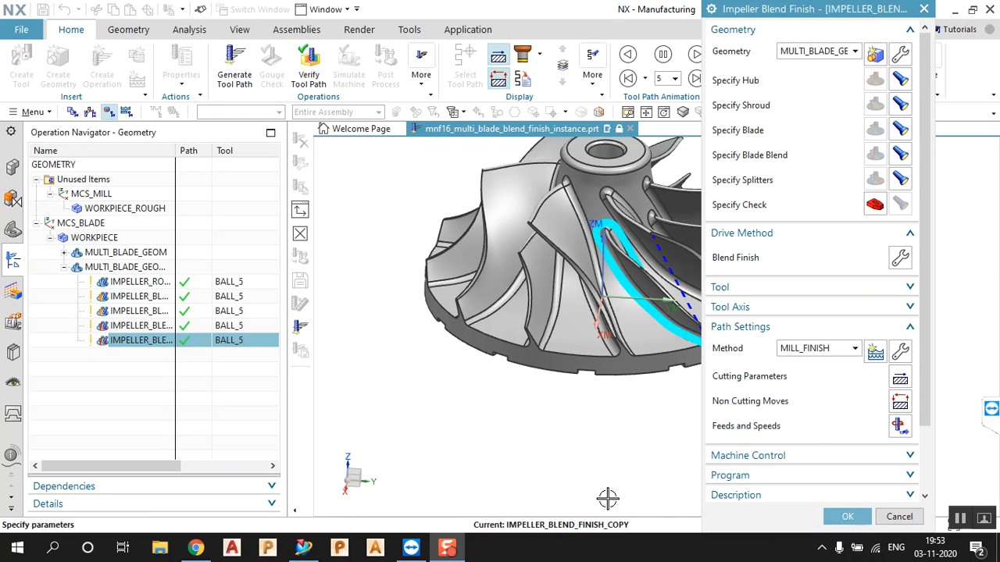
scroll(569, 366, down, 3)
scroll(586, 342, up, 2)
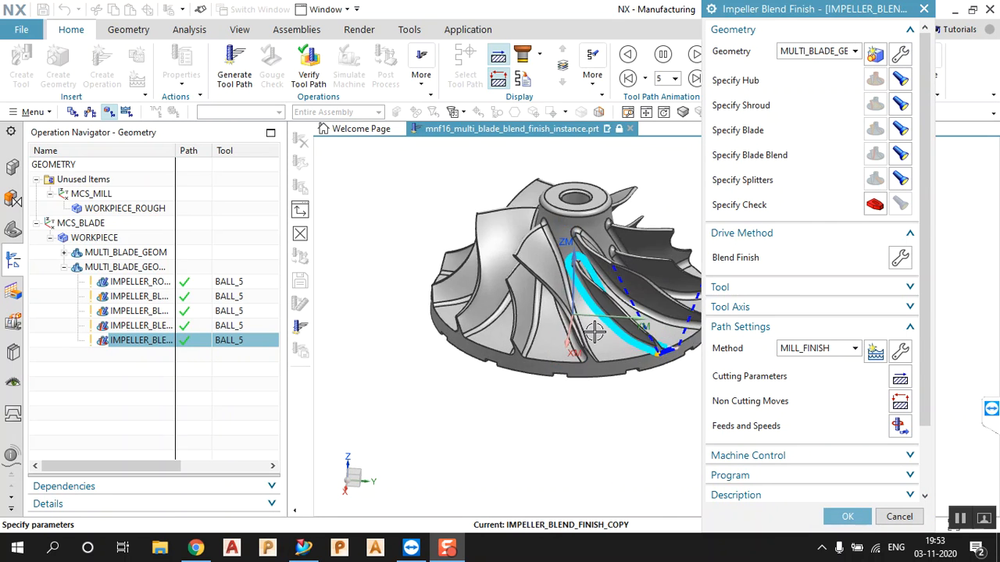
scroll(644, 294, up, 2)
middle_drag(641, 292, 641, 327)
click(847, 516)
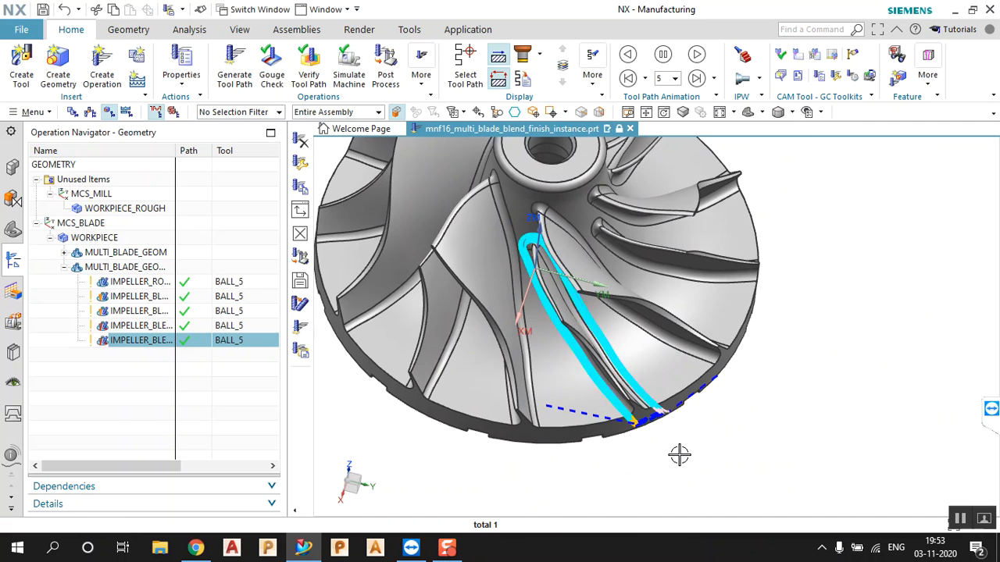
scroll(675, 447, down, 2)
middle_drag(669, 439, 665, 422)
scroll(502, 288, up, 2)
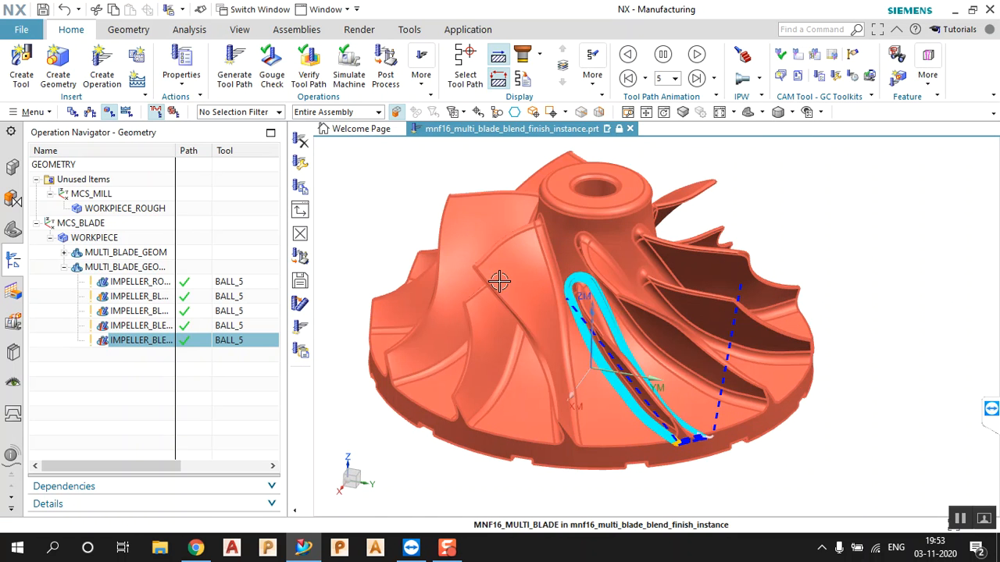
Create an Impeller Hub Finish operation named IMPELLER_HUB_FINISH and bring up its Hub Finish drive settings
click(97, 80)
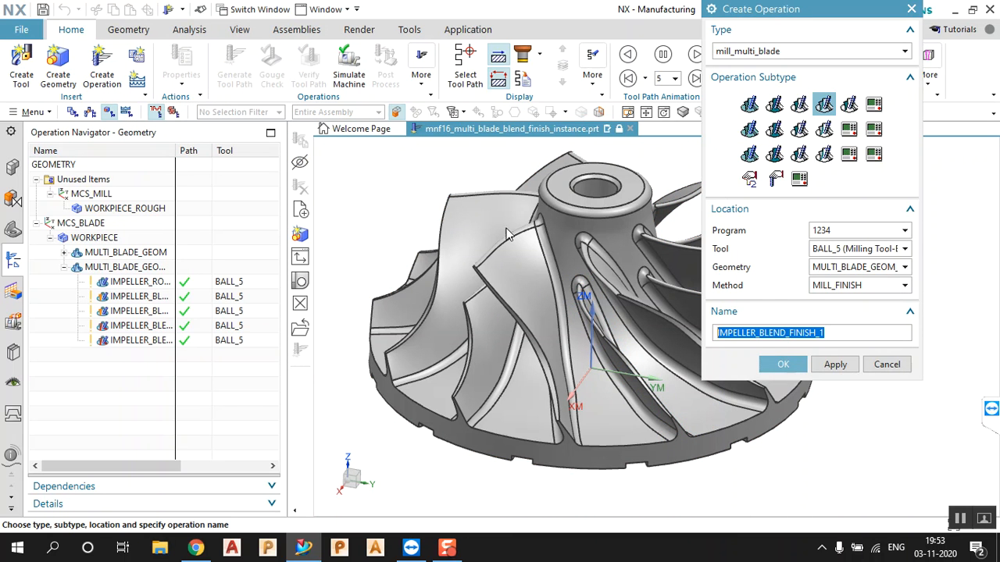
click(777, 108)
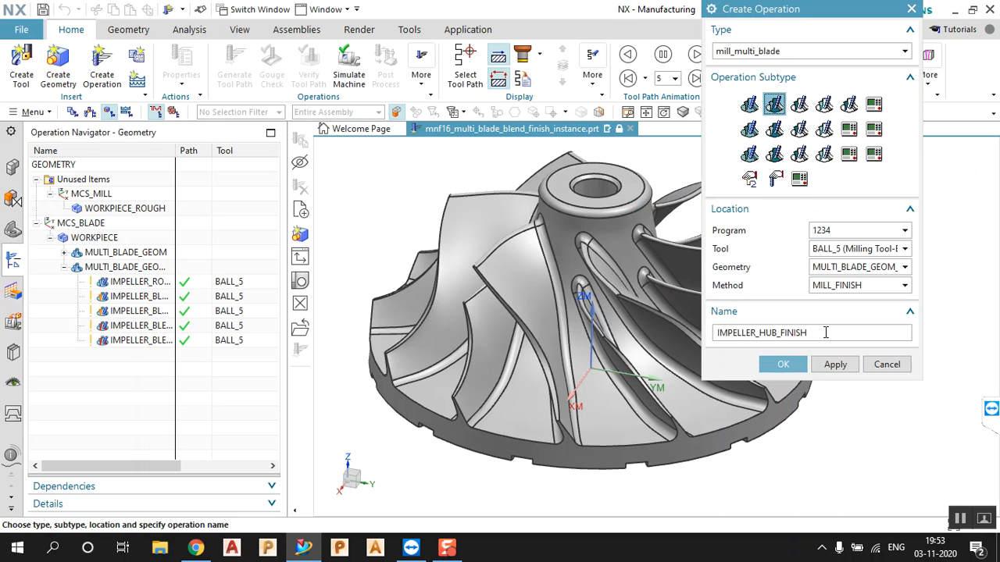
click(794, 361)
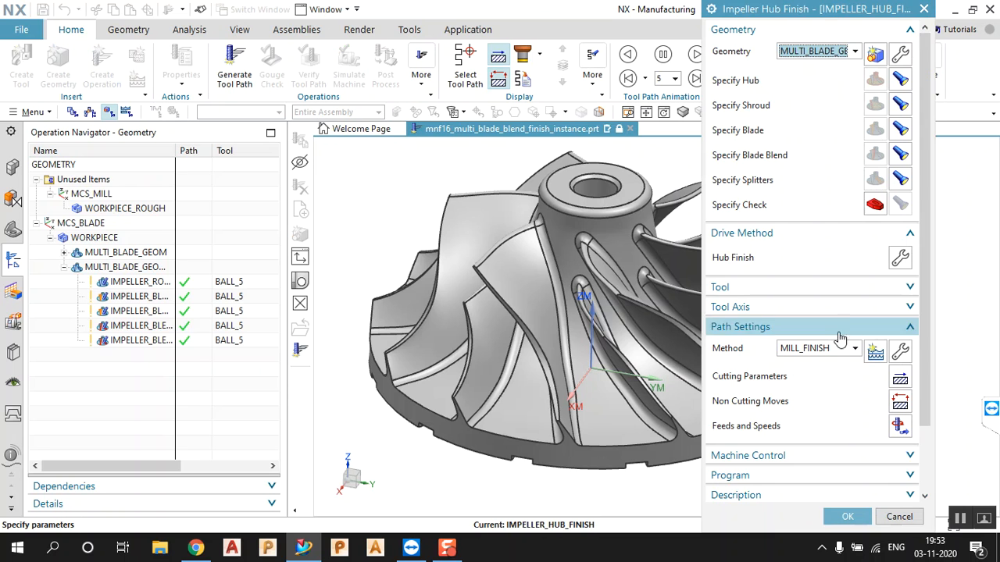
click(900, 258)
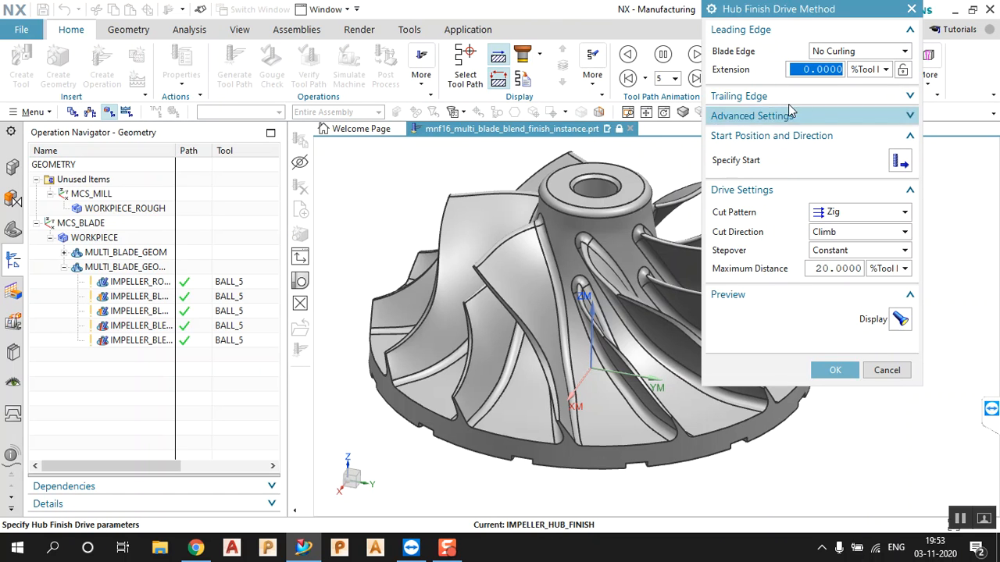
Extend the leading blade edge along the part axis: distance 10, tangential 10, radial 140
click(857, 52)
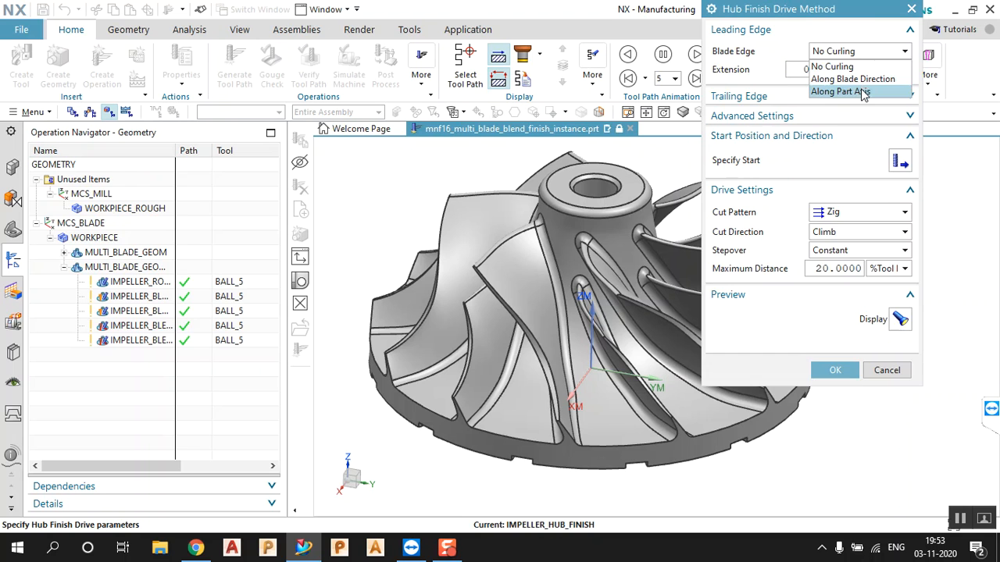
click(861, 95)
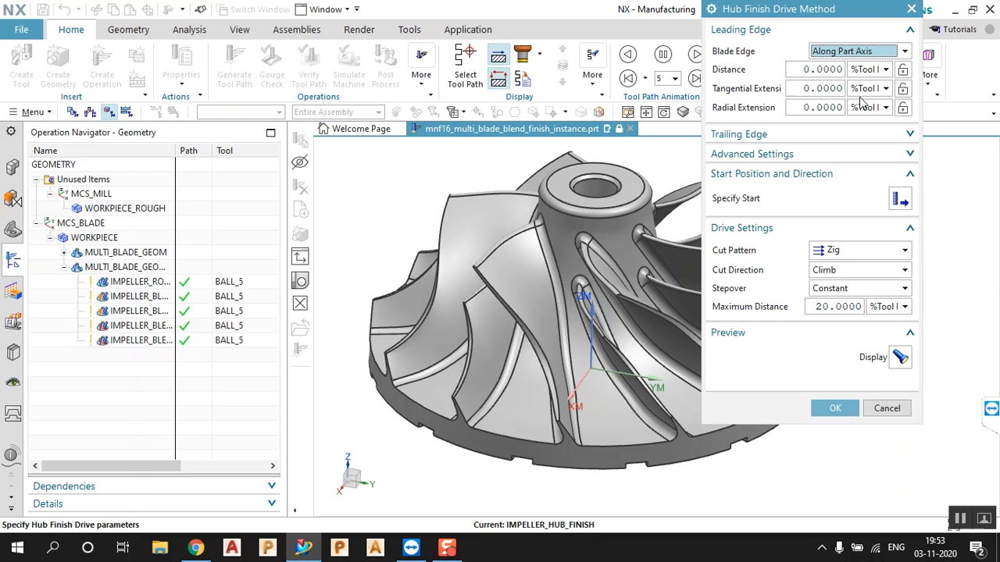
click(818, 70)
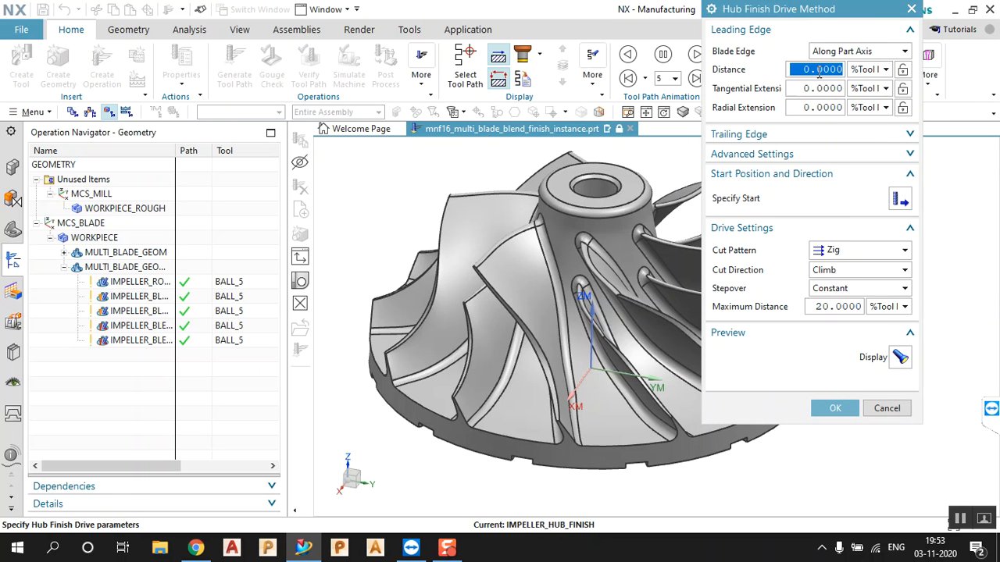
text(10)
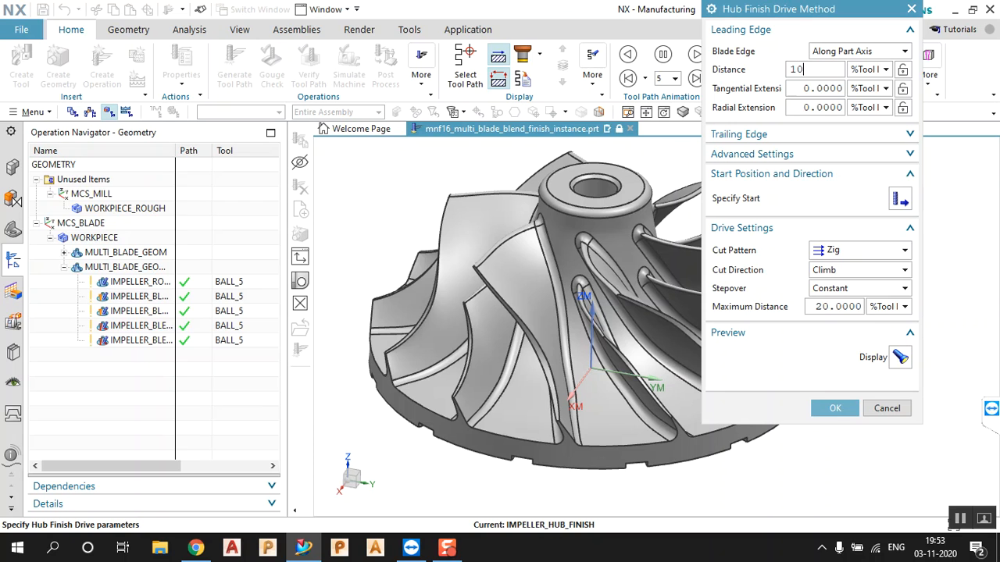
click(819, 107)
text(140)
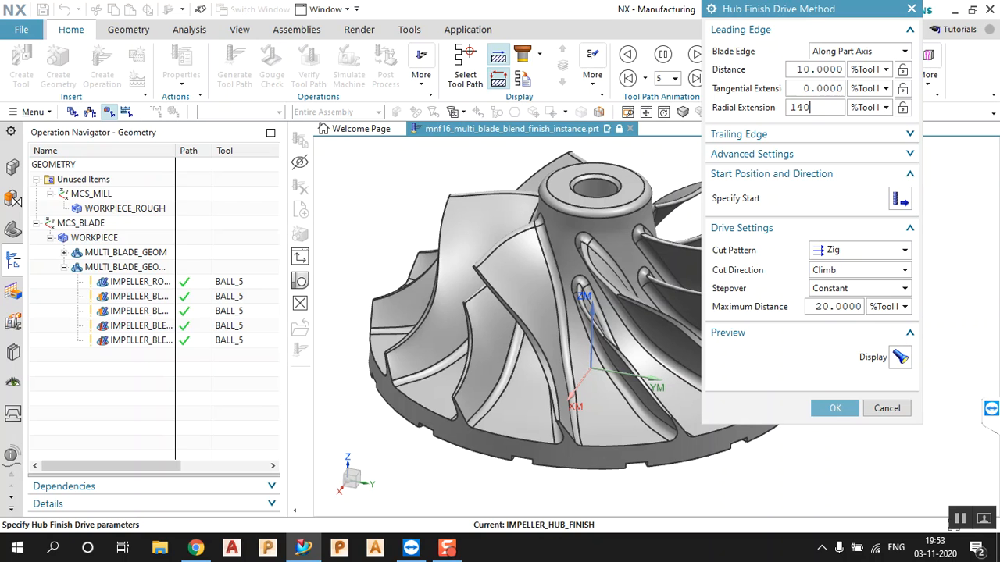
double_click(824, 107)
click(825, 107)
double_click(831, 93)
text(10)
Set the hub finish cut pattern to Zig Zag with Lifts and confirm the drive settings
click(867, 251)
click(865, 279)
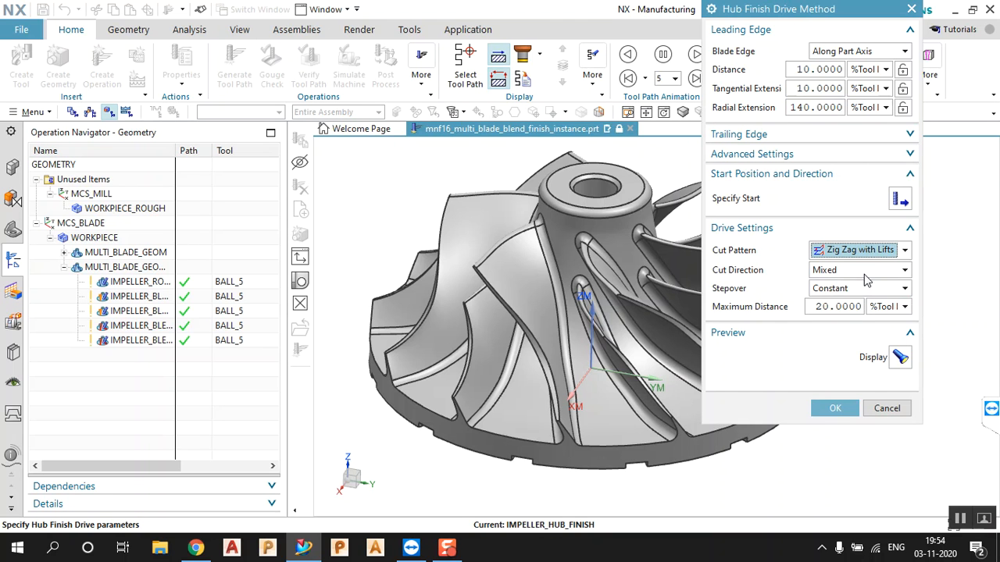
click(832, 138)
click(832, 137)
click(63, 252)
scroll(139, 310, down, 4)
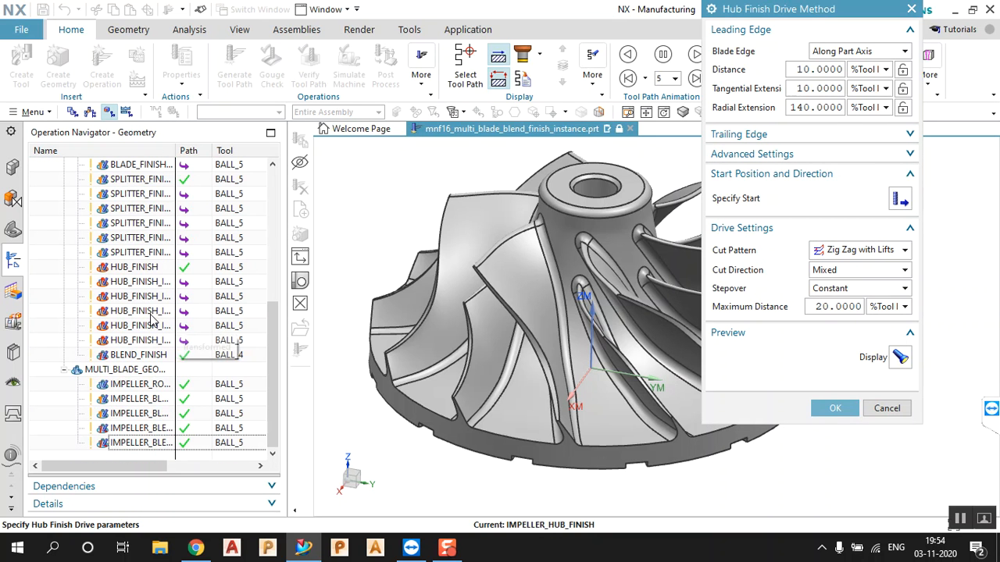
scroll(82, 242, up, 10)
click(64, 253)
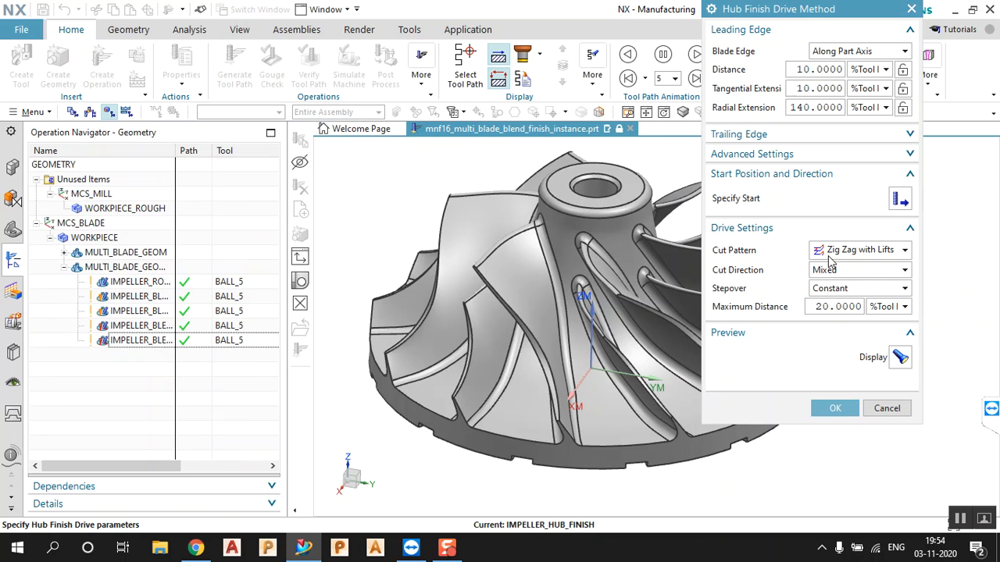
click(837, 408)
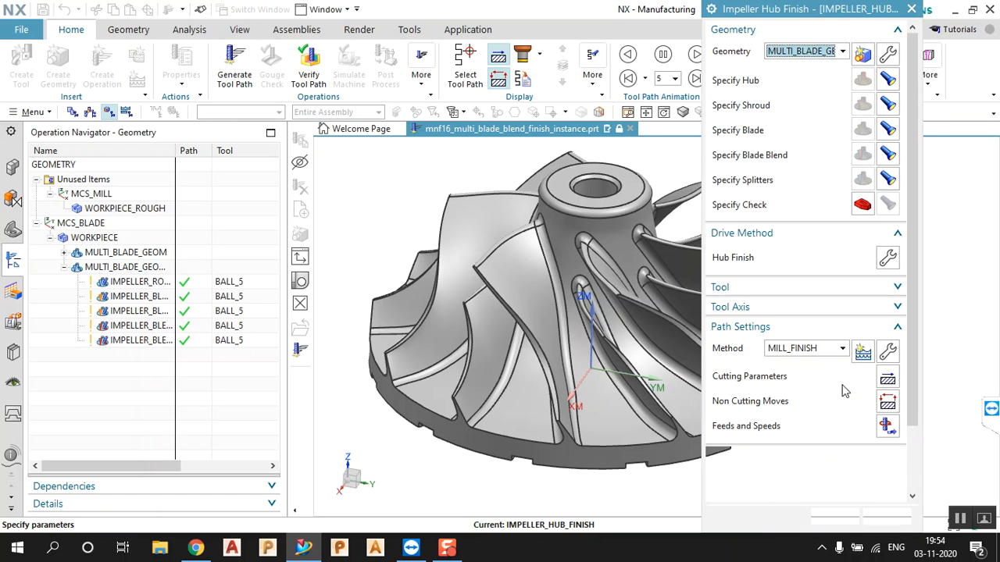
Generate the IMPELLER_HUB_FINISH toolpath, orbit to inspect the hub floor, and reopen the drive settings
scroll(821, 386, down, 3)
click(774, 480)
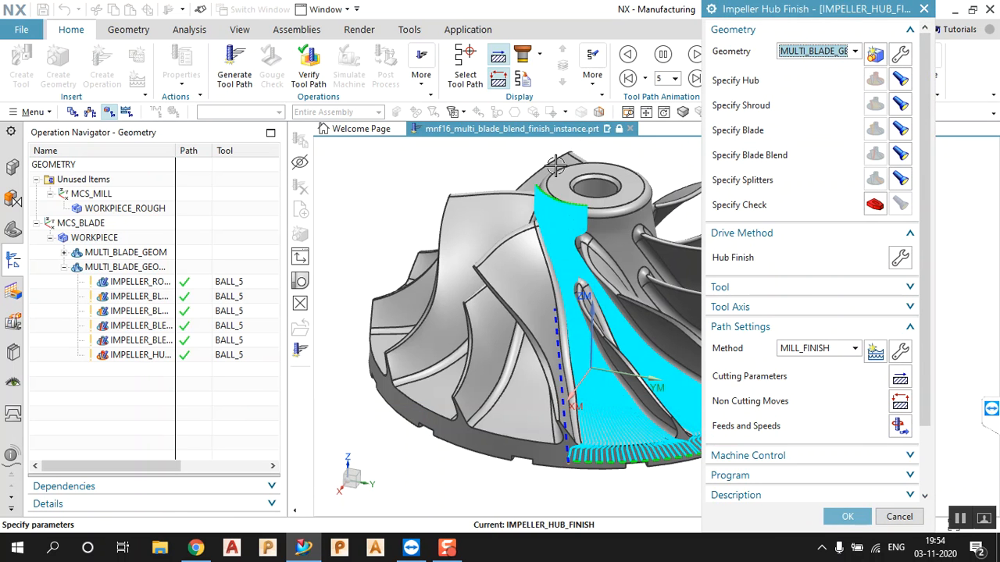
scroll(533, 179, down, 4)
scroll(581, 249, up, 3)
middle_drag(582, 249, 523, 333)
click(900, 258)
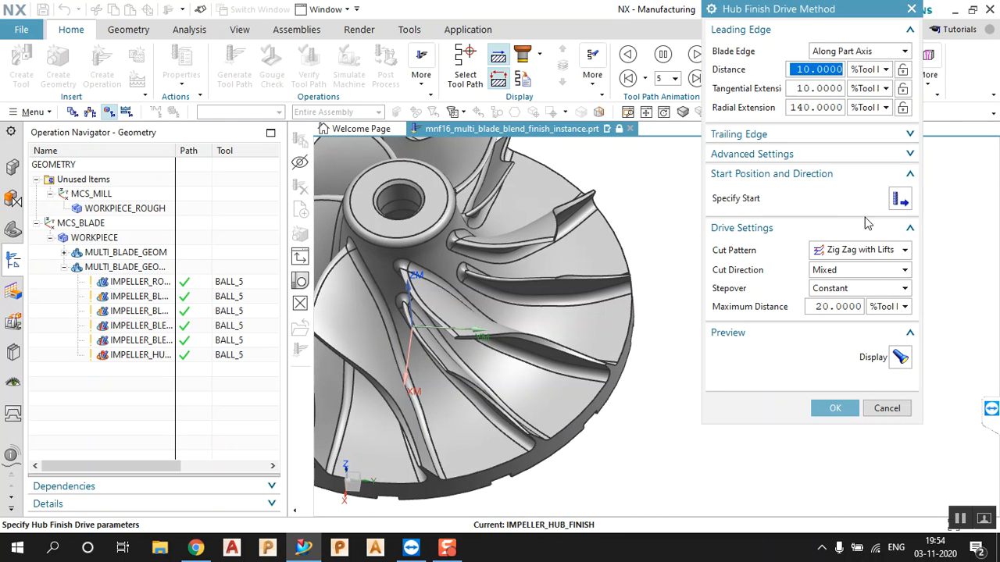
Change the hub finish stepover to Scallop with a 0.0100 maximum scallop height
click(873, 289)
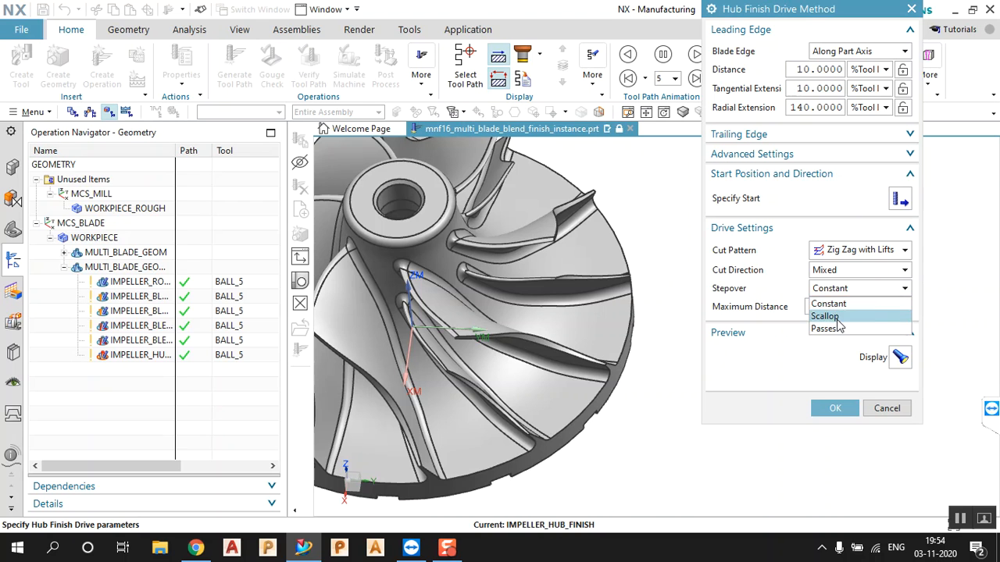
click(873, 316)
click(874, 305)
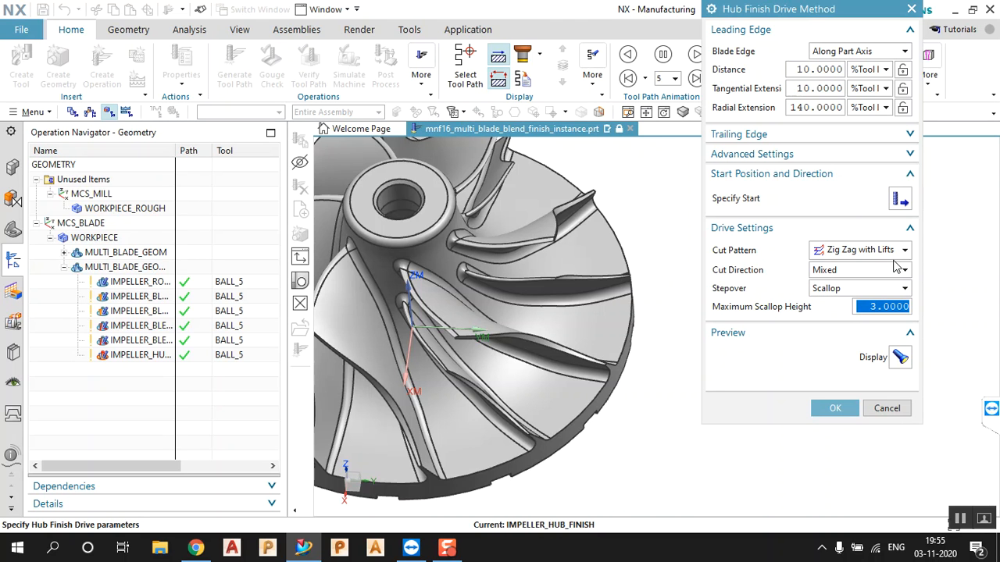
text(.01)
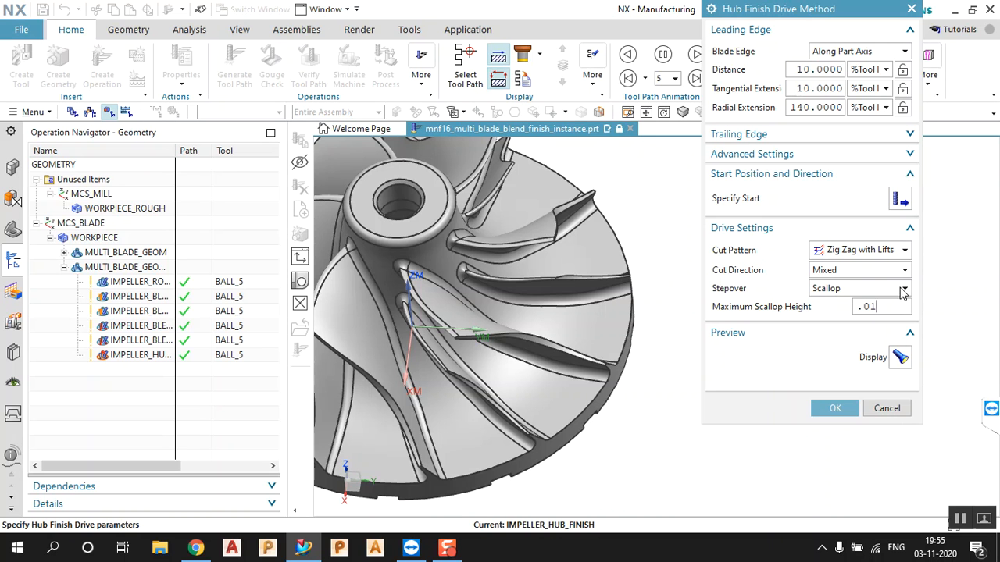
click(835, 407)
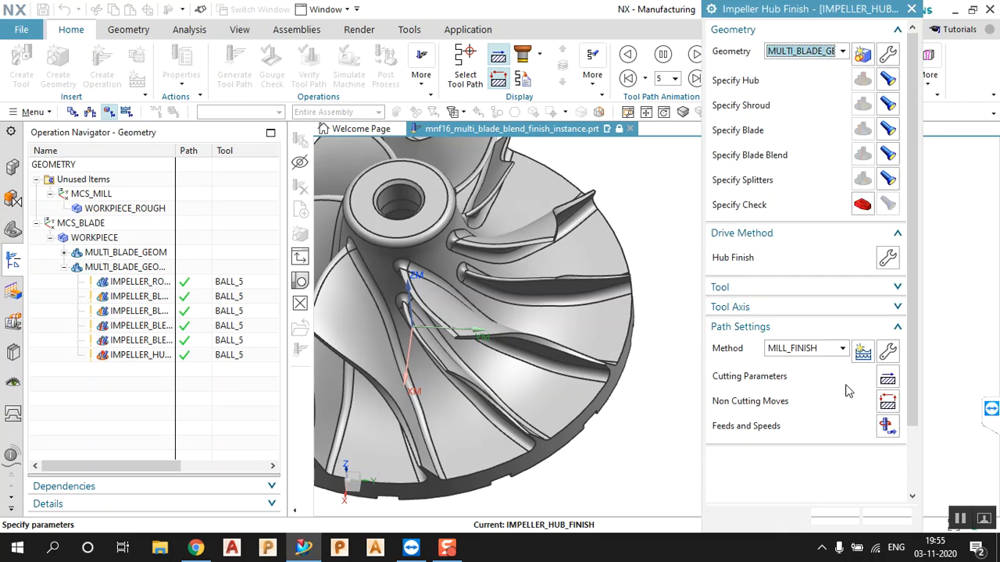
Regenerate the hub toolpath, inspect it, and accept the IMPELLER_HUB_FINISH operation
scroll(832, 414, down, 3)
click(773, 484)
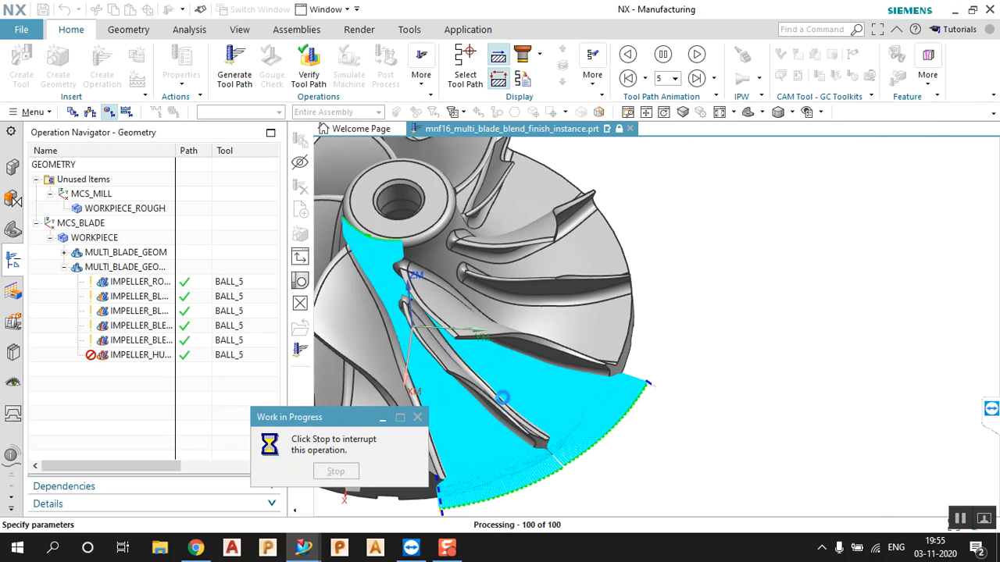
middle_drag(529, 345, 533, 358)
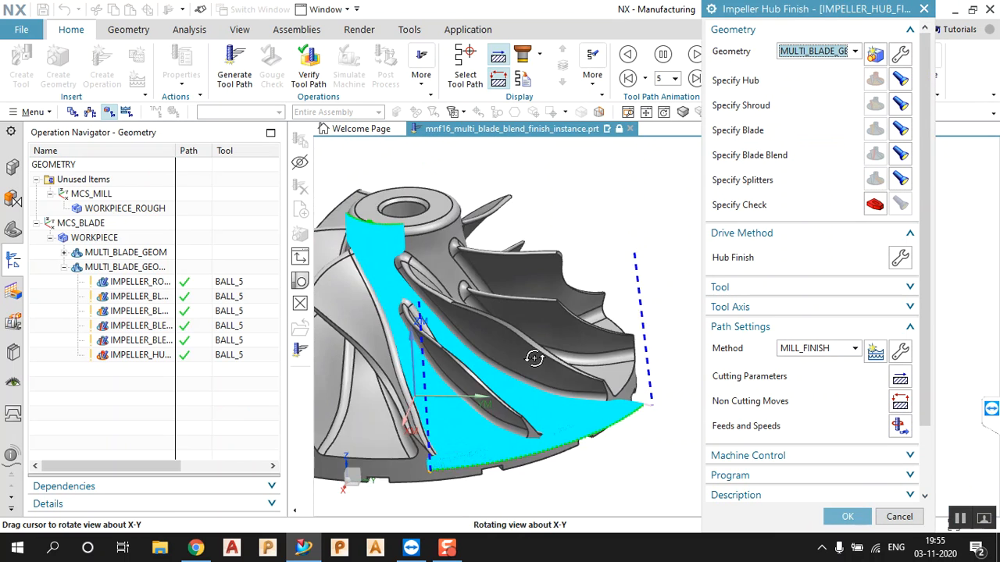
scroll(533, 357, up, 8)
scroll(527, 457, down, 4)
middle_drag(523, 424, 507, 383)
scroll(528, 396, down, 3)
scroll(507, 387, up, 3)
scroll(447, 377, down, 3)
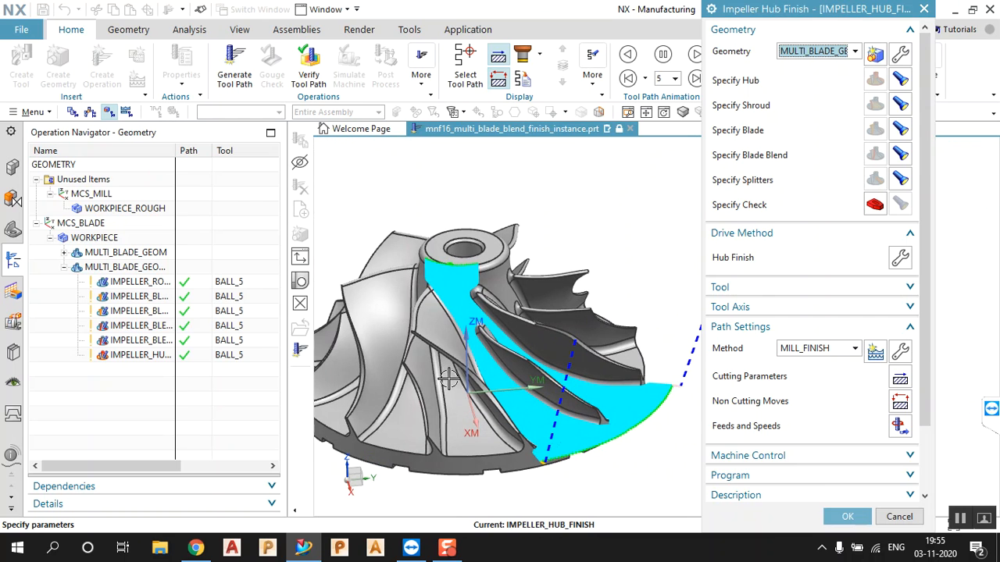
click(843, 517)
scroll(716, 326, down, 2)
scroll(549, 335, up, 2)
middle_drag(549, 335, 539, 341)
click(149, 283)
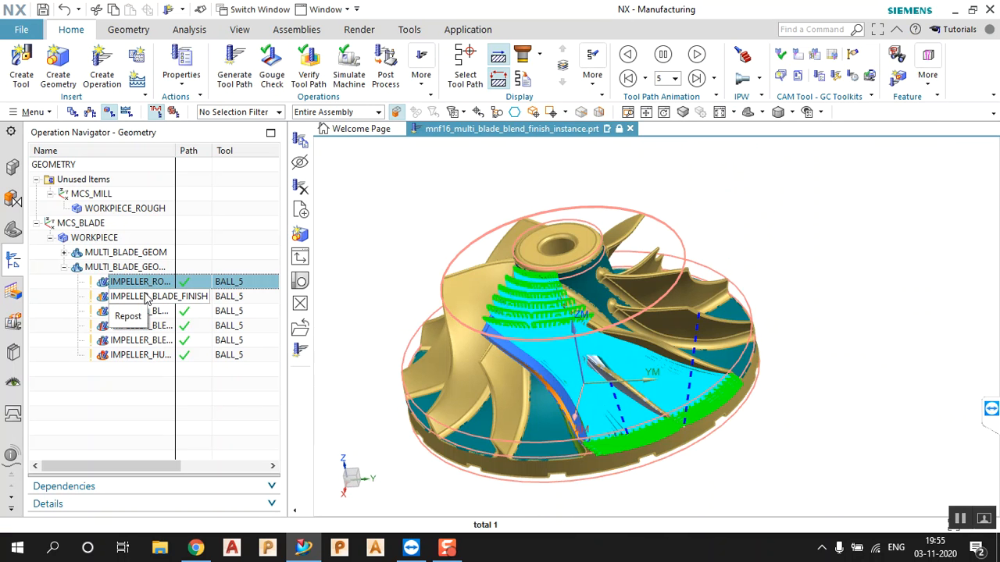
middle_drag(579, 269, 582, 270)
scroll(409, 306, down, 3)
scroll(444, 334, up, 4)
scroll(671, 314, down, 2)
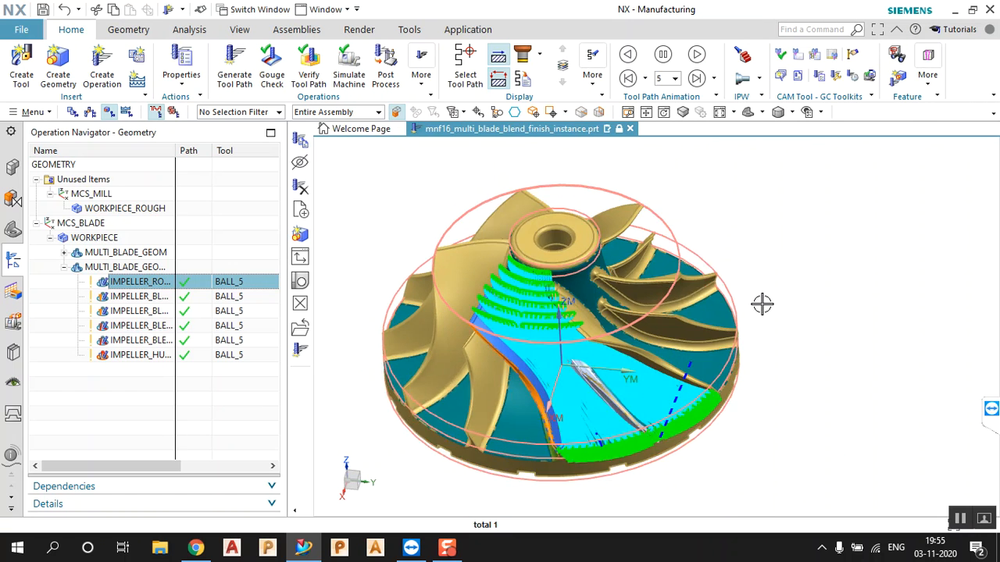
scroll(338, 384, up, 1)
scroll(399, 370, up, 1)
scroll(463, 370, down, 1)
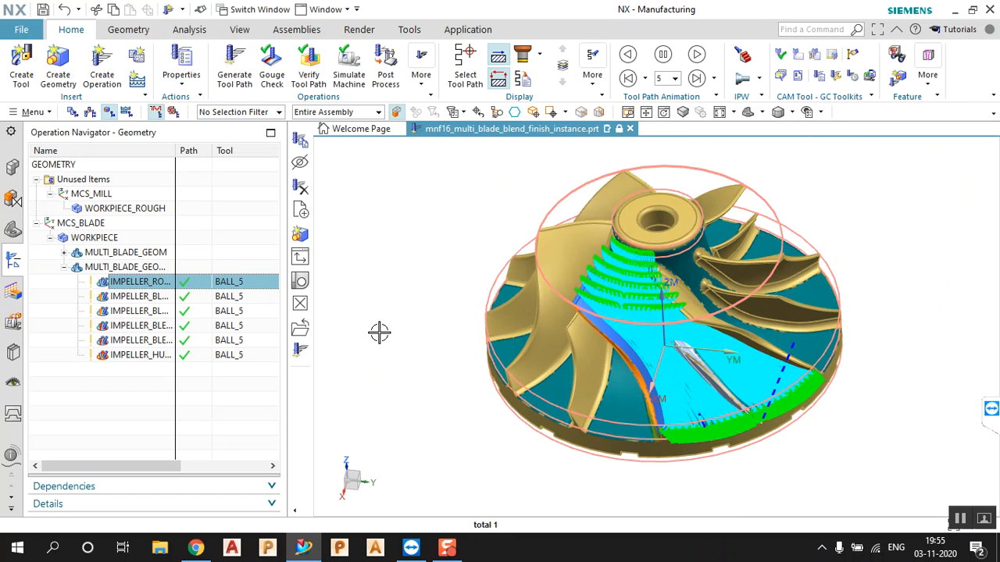
scroll(601, 265, up, 1)
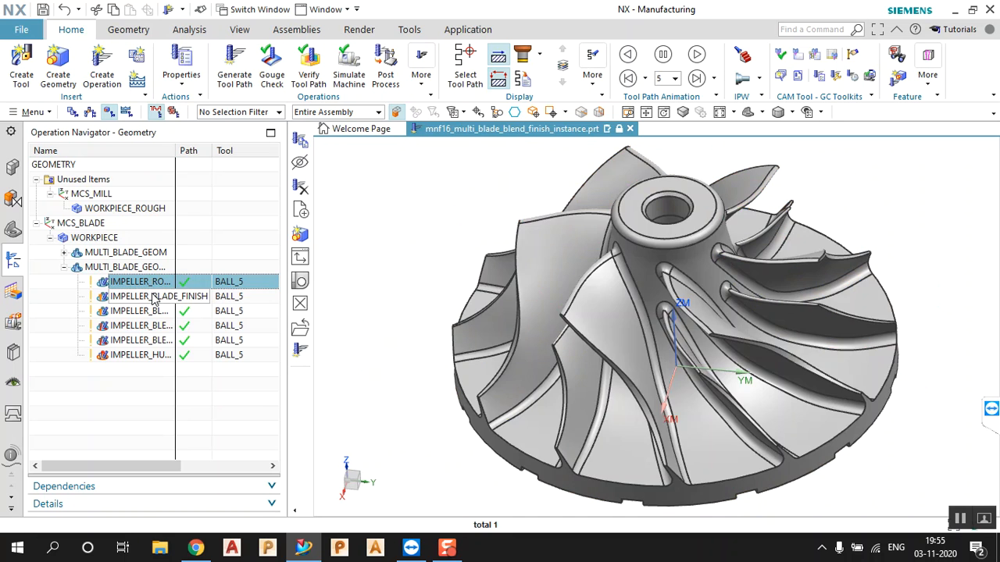
click(156, 297)
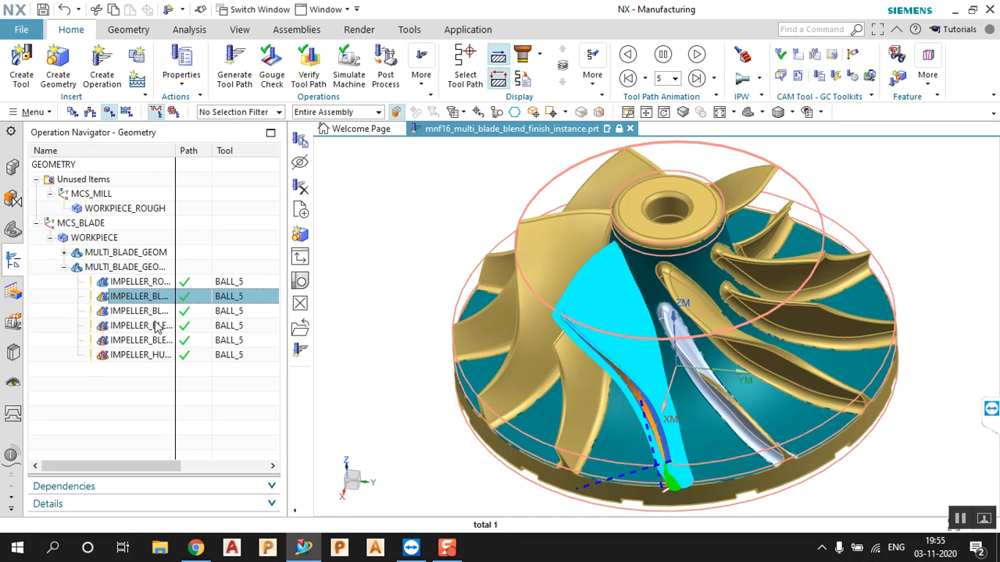
click(153, 312)
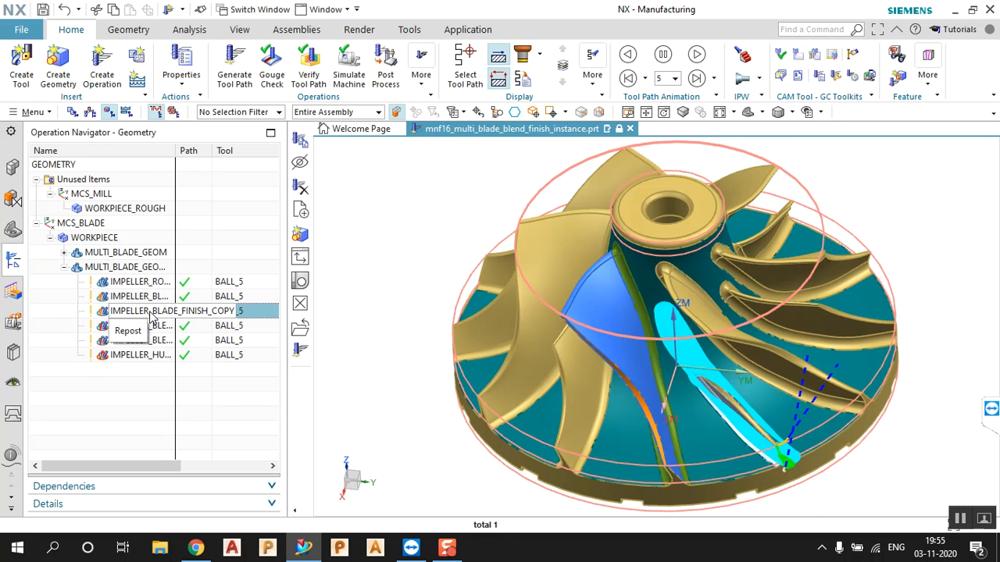
click(155, 327)
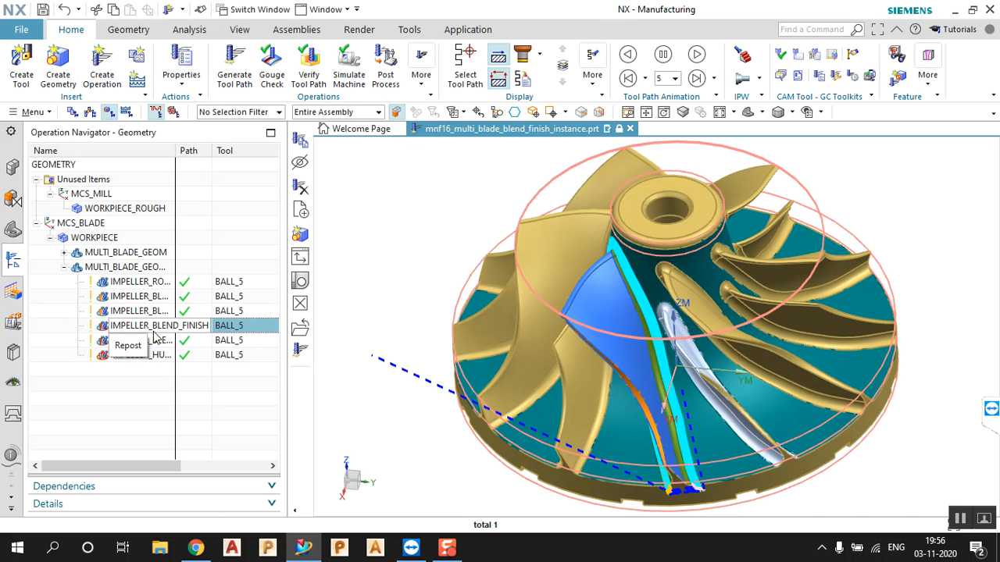
click(159, 341)
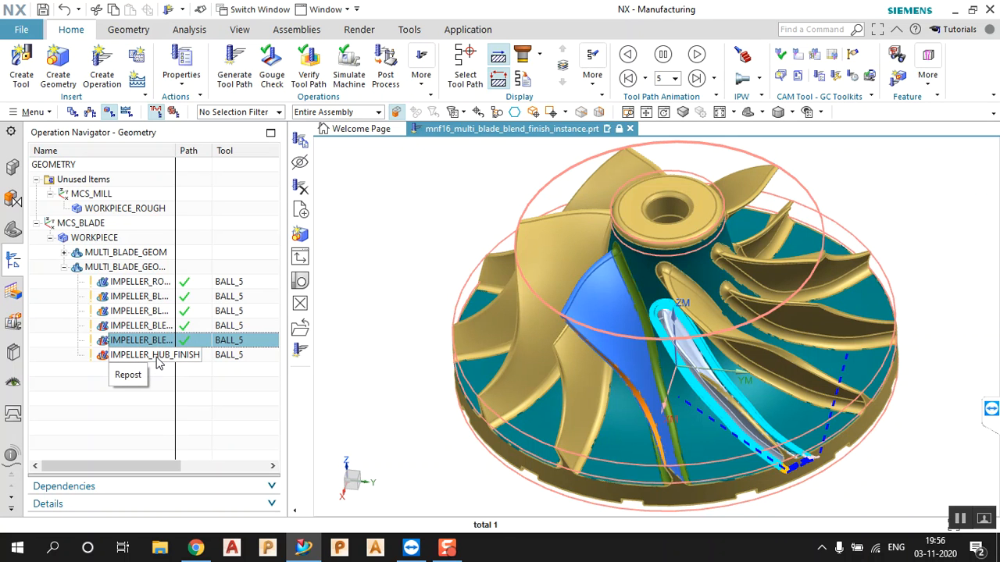
click(156, 357)
click(159, 356)
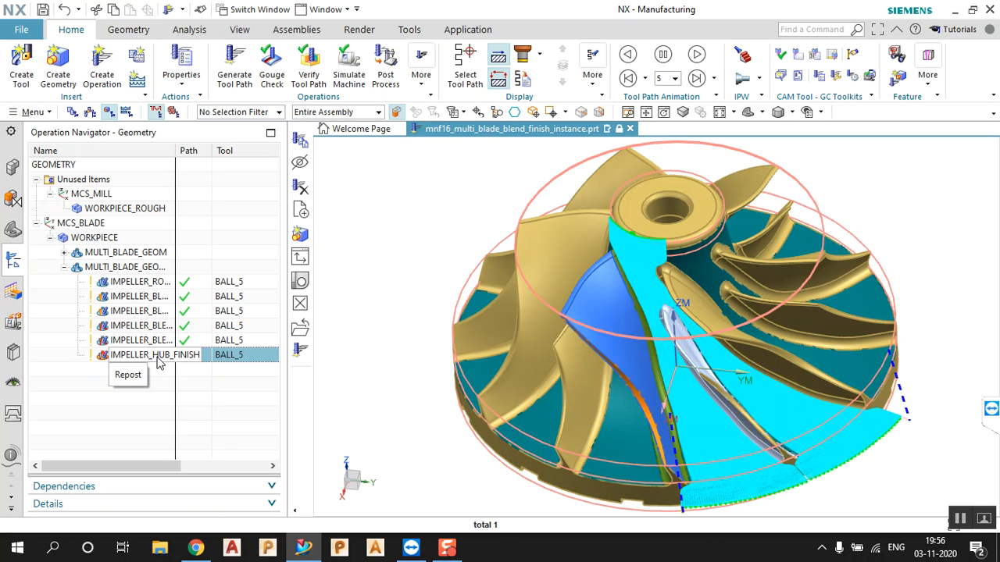
click(159, 342)
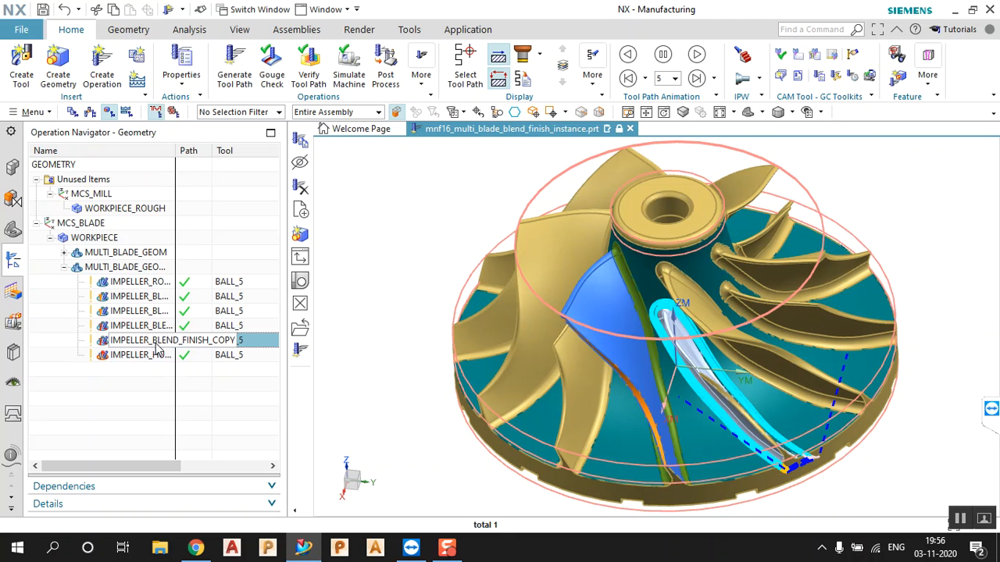
click(156, 326)
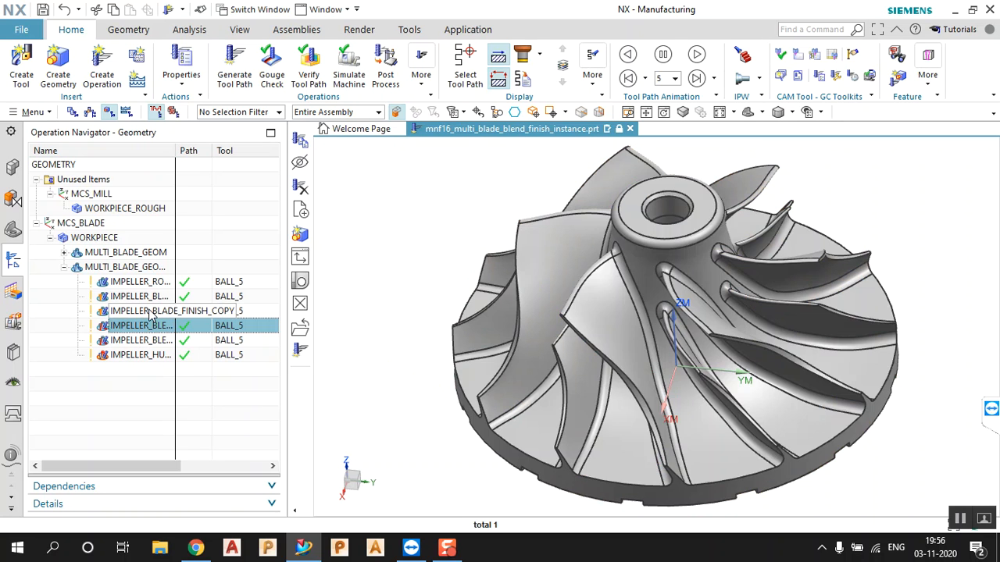
click(150, 311)
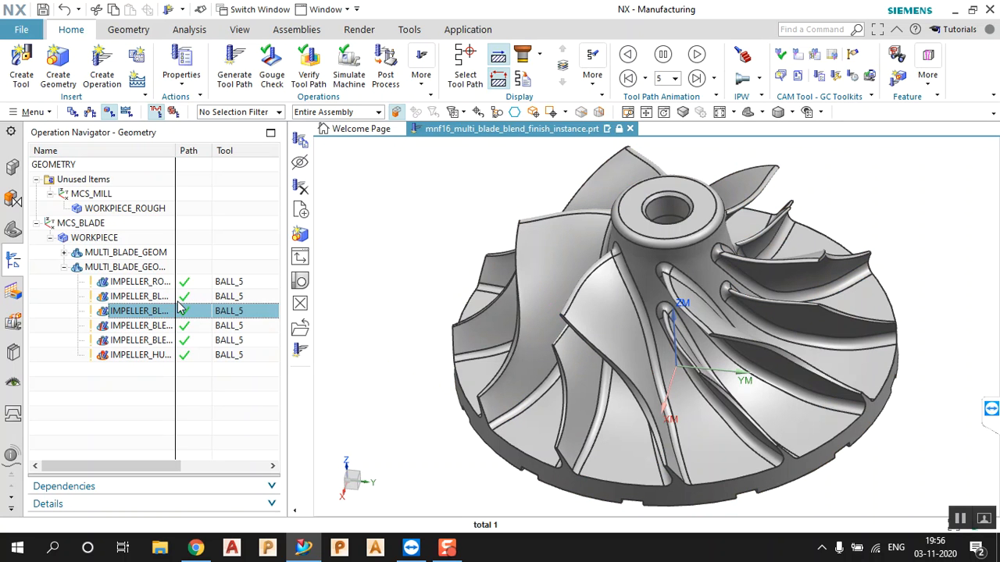
click(159, 283)
click(387, 213)
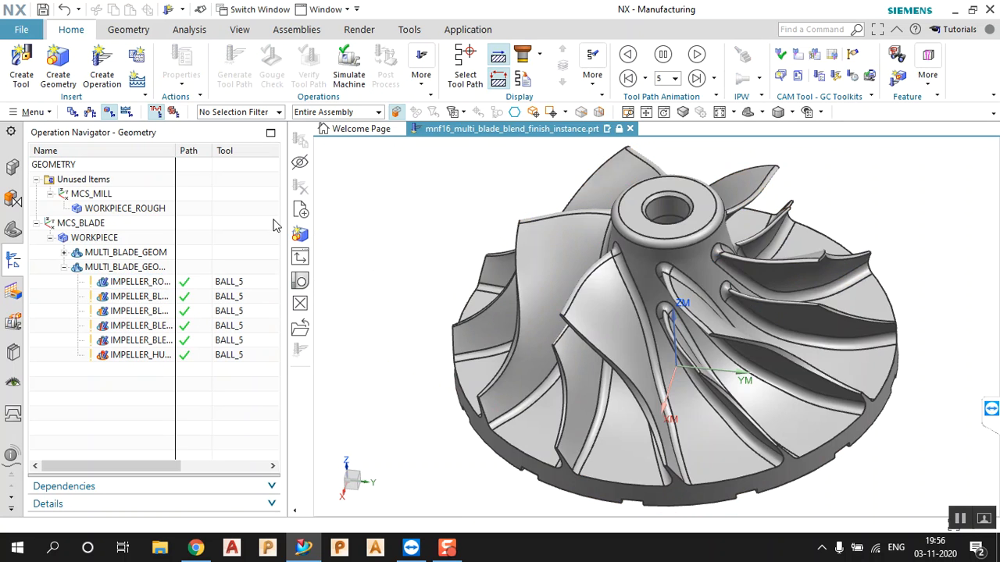
Switch the navigator to Machine Tool View and edit GENERIC_MACHINE
right_click(110, 398)
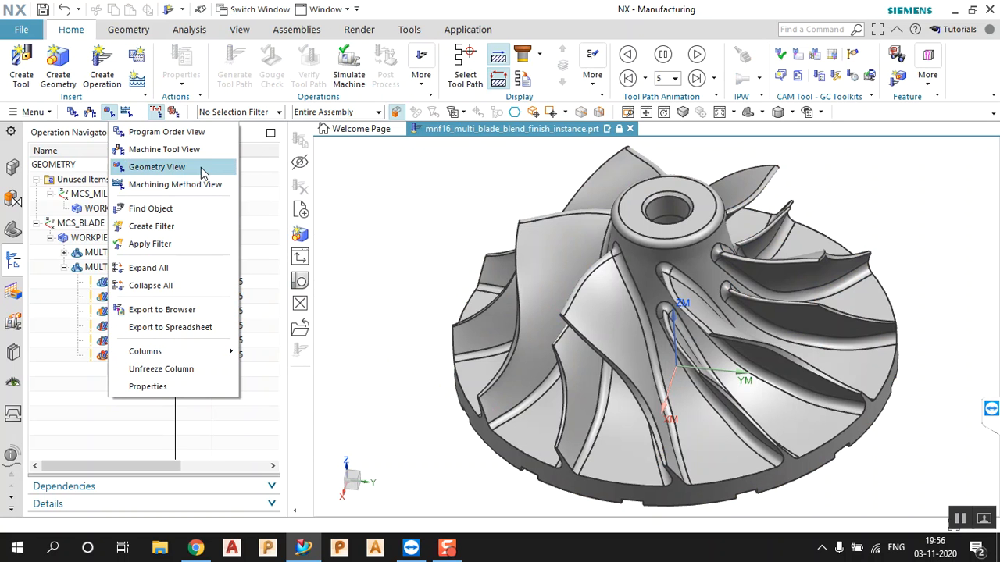
click(164, 149)
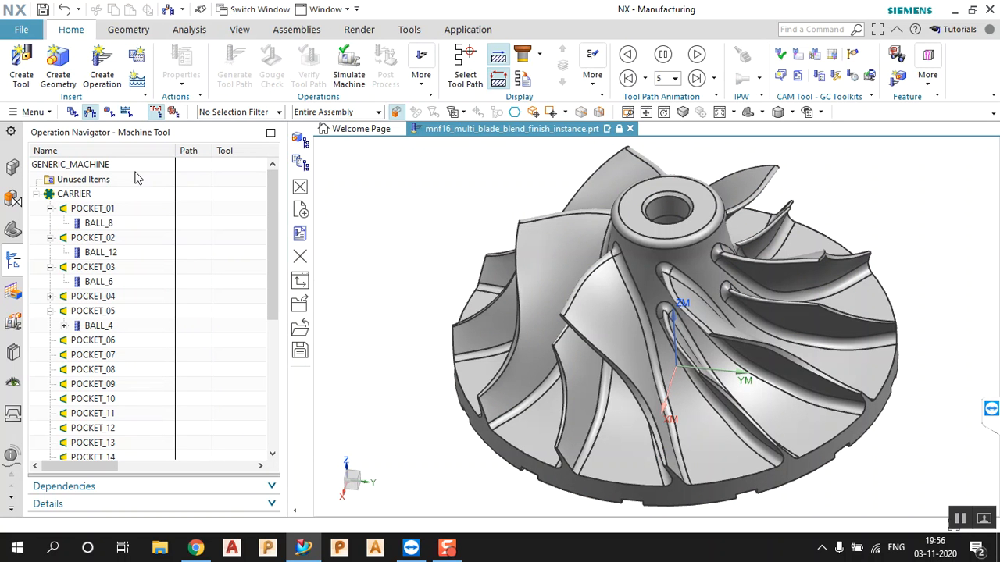
double_click(107, 164)
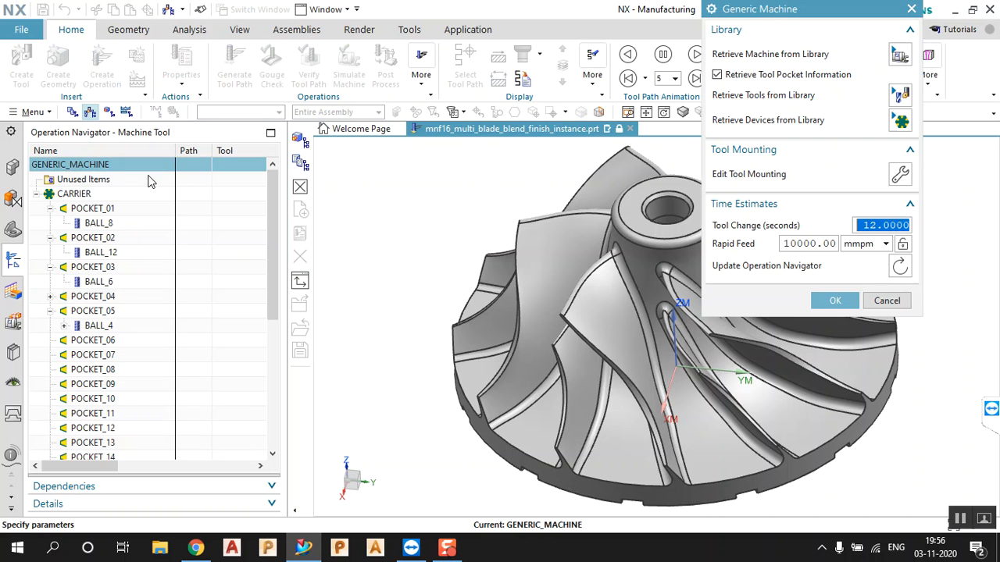
Retrieve a machine from the library, choosing the 5-axis sim08_mill_5ax_fanuc under MILL
click(900, 55)
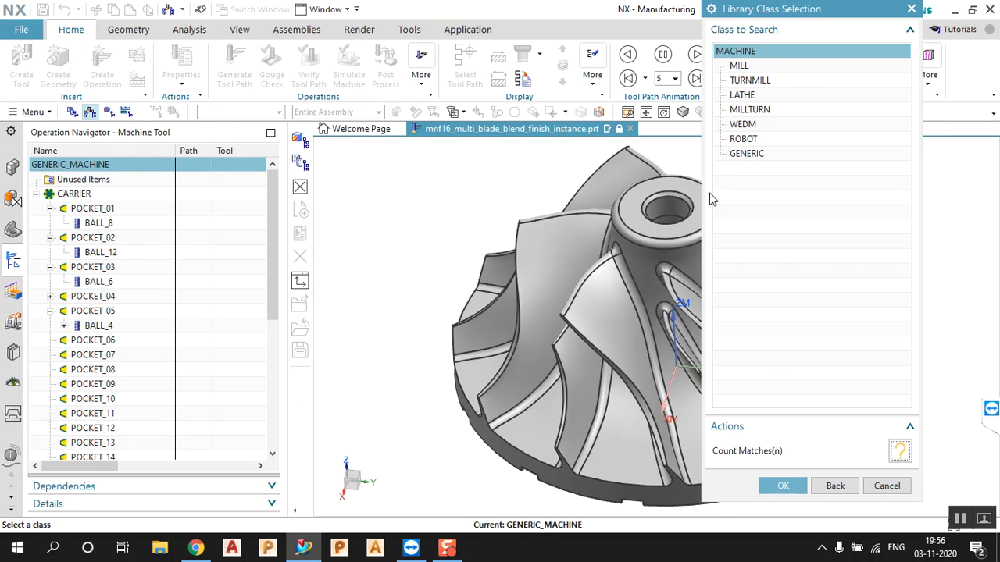
double_click(738, 66)
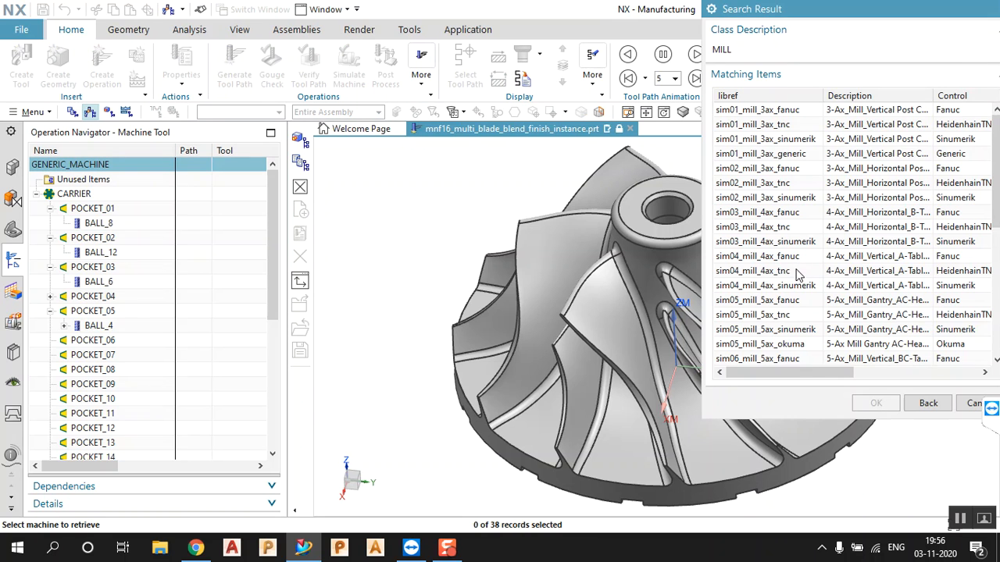
scroll(798, 273, down, 3)
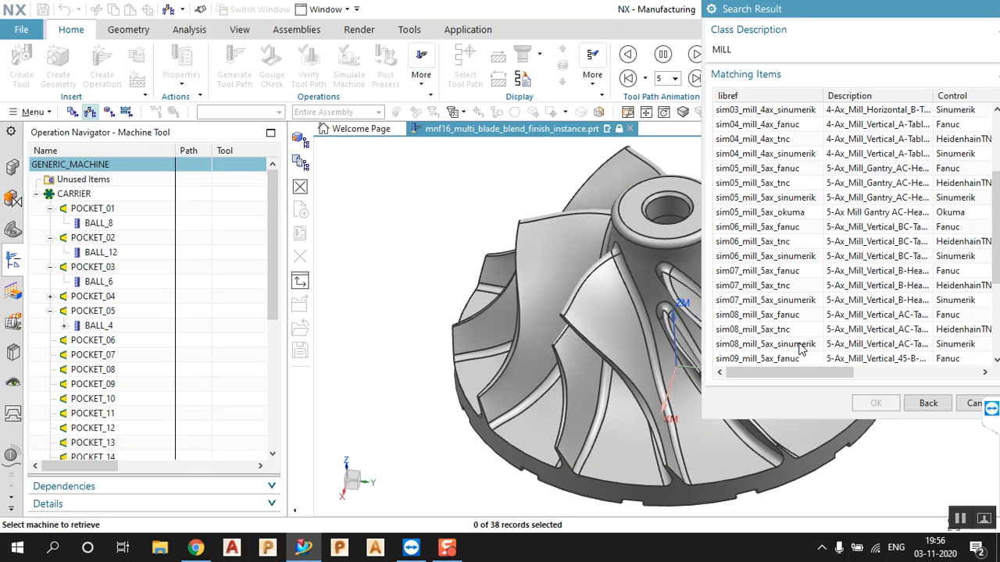
scroll(798, 351, down, 1)
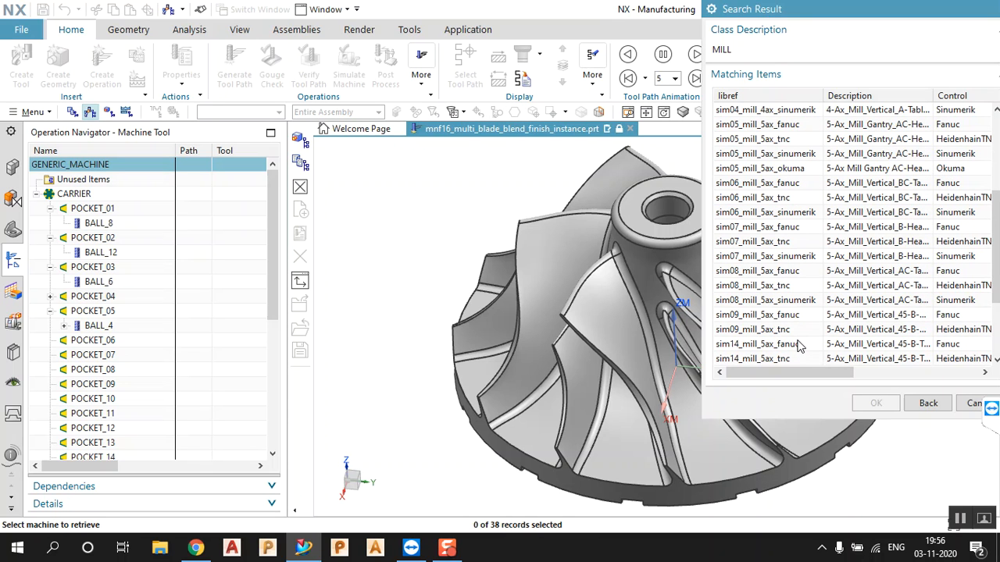
click(800, 275)
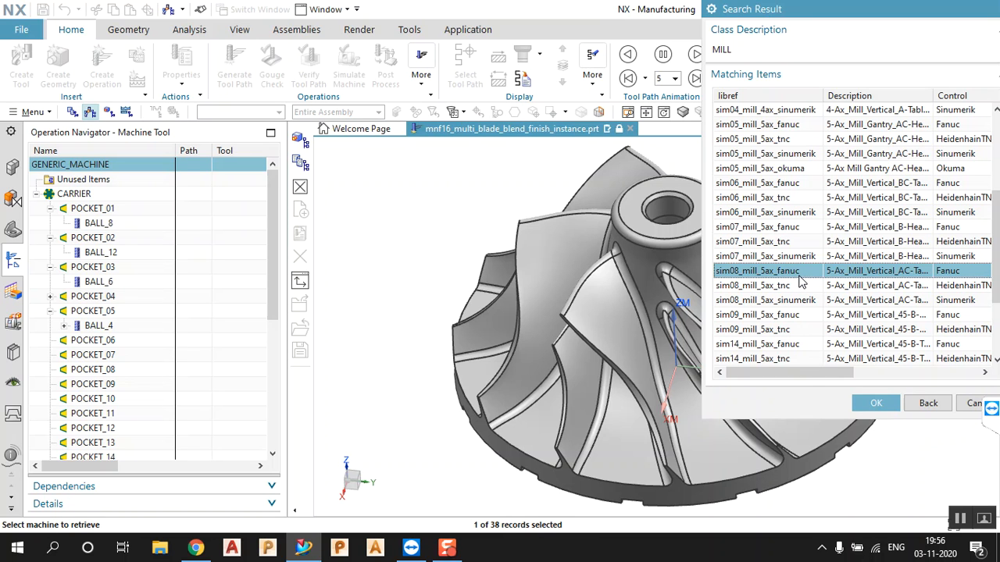
drag(808, 374, 818, 381)
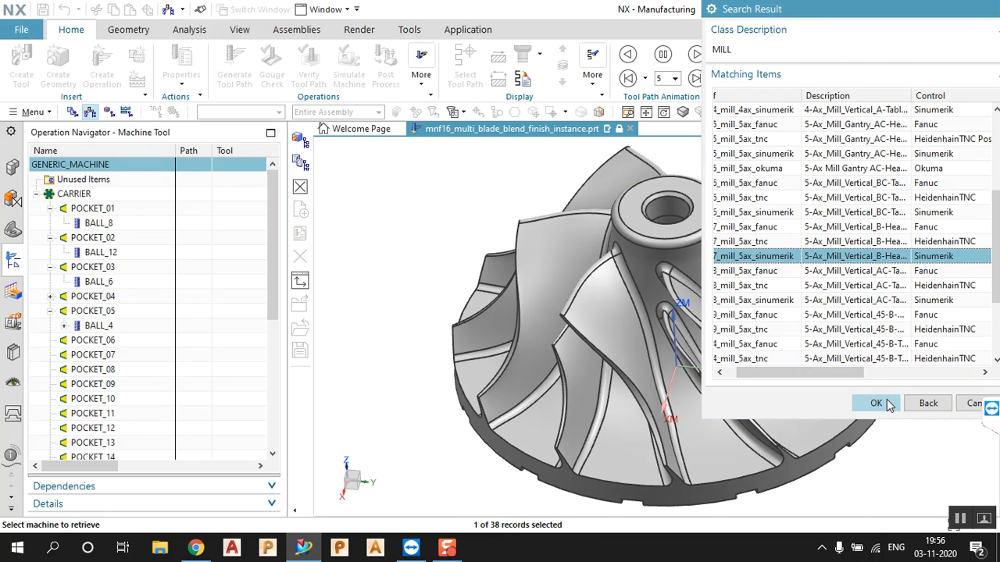
Retrieve the 5-axis machine and mount the impeller as workpiece via Use Part Mount Junction
click(878, 403)
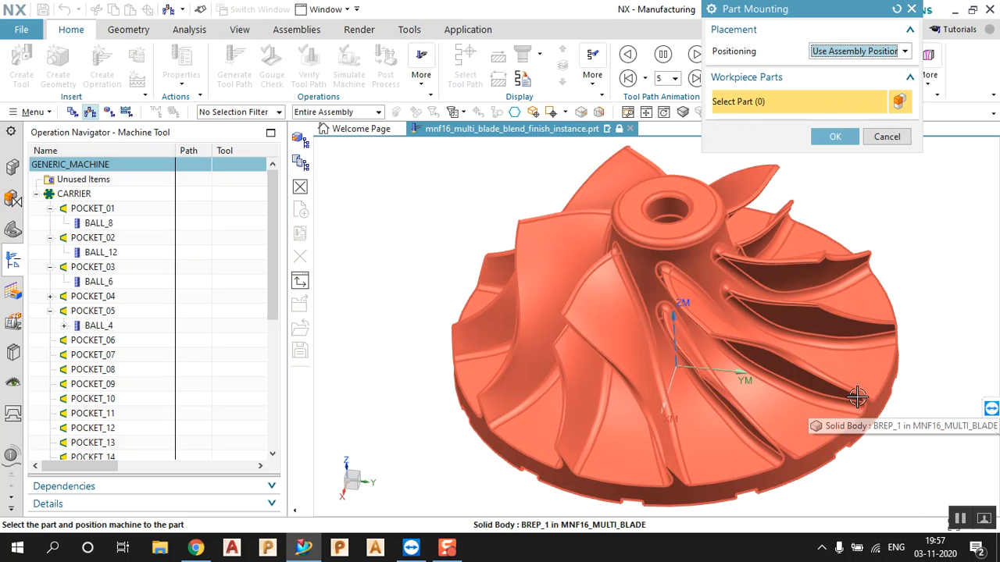
click(856, 51)
click(857, 78)
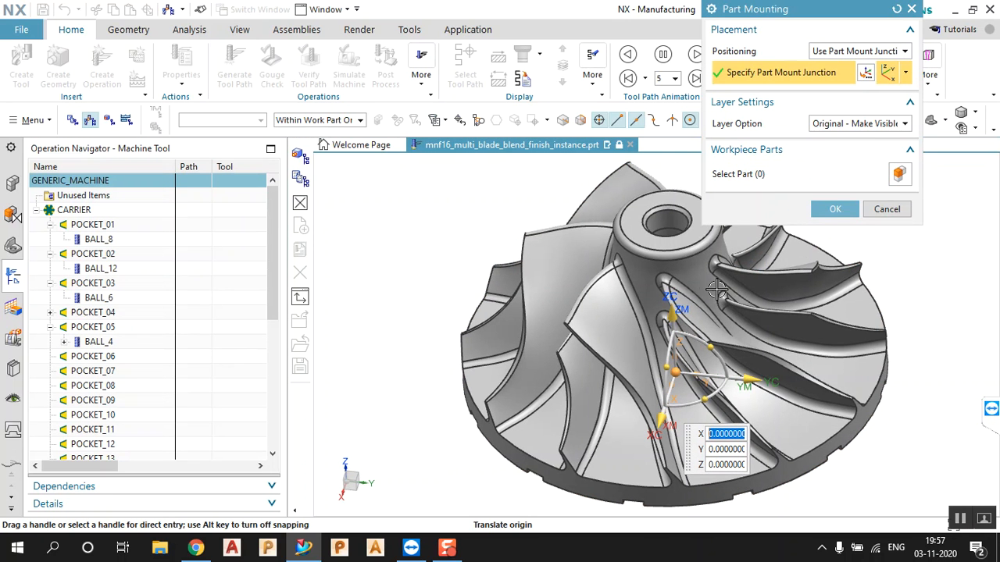
click(773, 178)
click(730, 249)
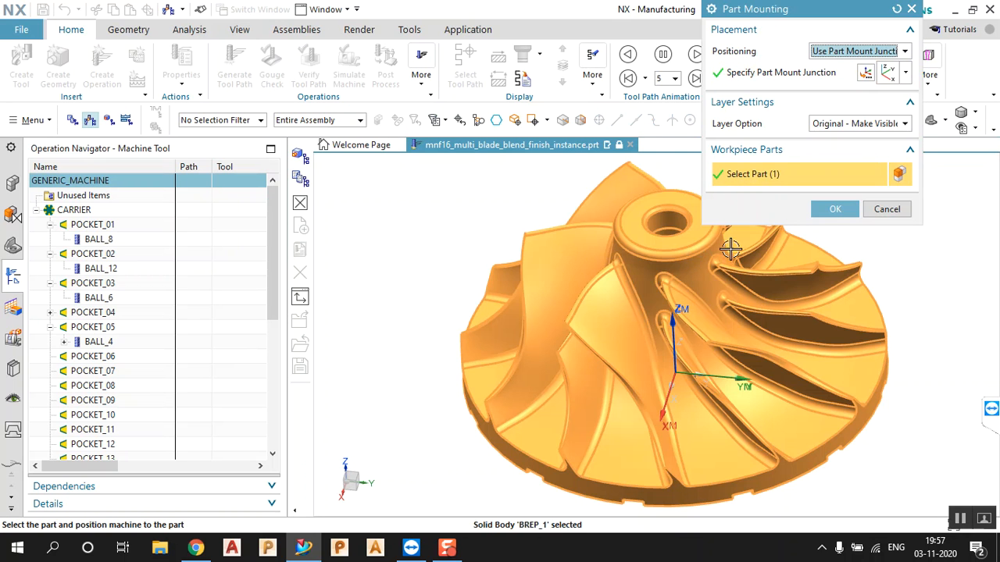
click(832, 209)
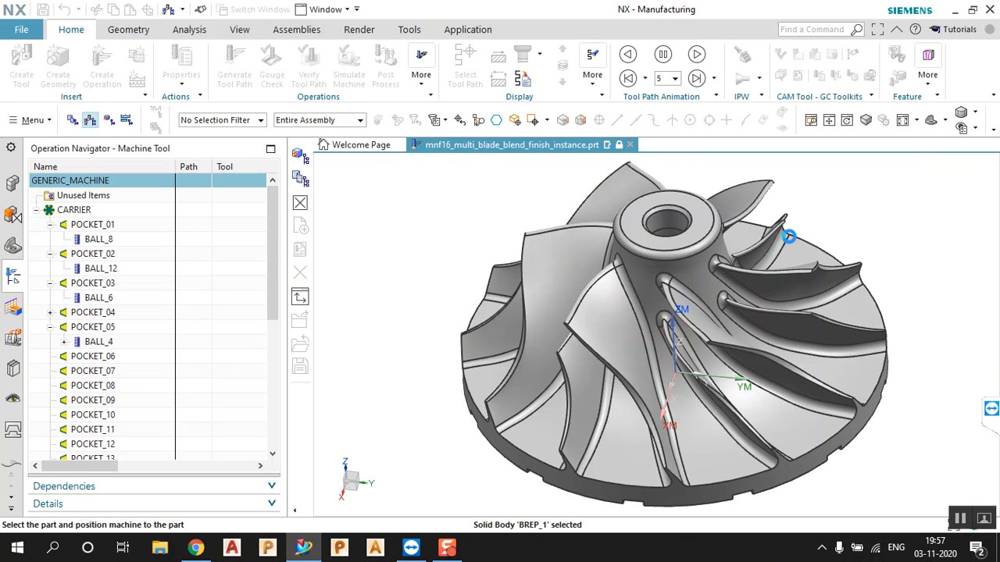
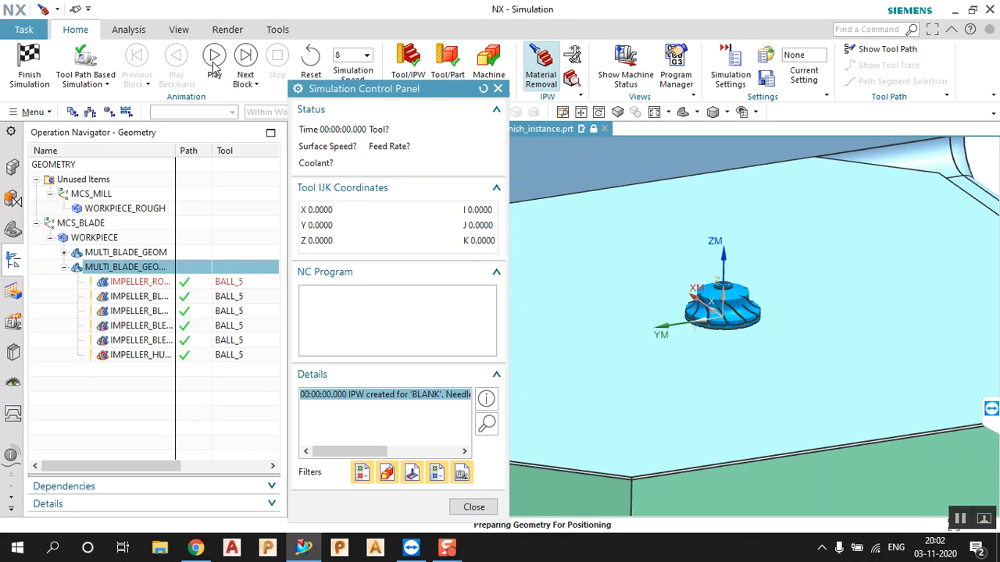
Start the IMPELLER_ROUGH machine simulation and zoom in on the ball tool cutting
click(214, 62)
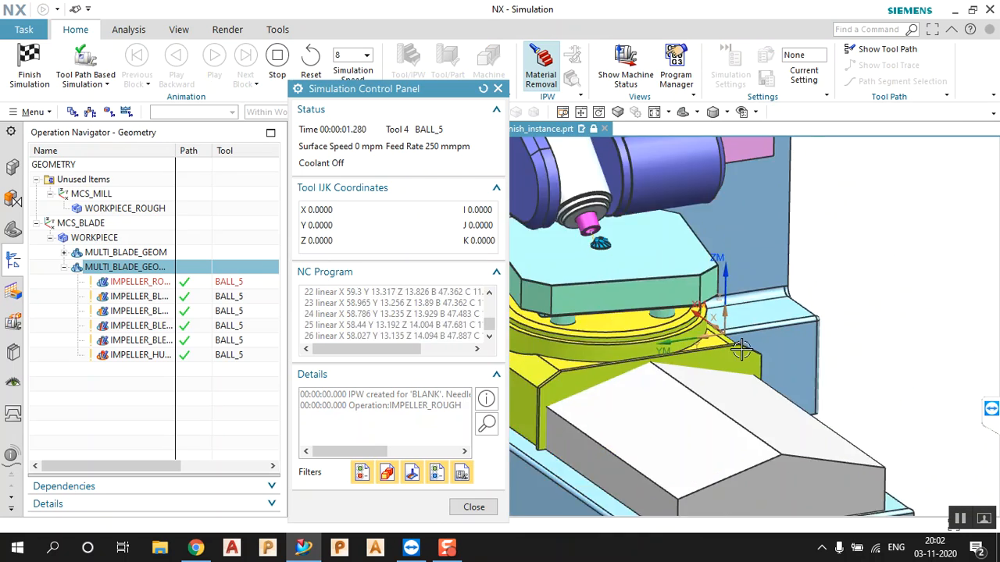
scroll(670, 268, down, 2)
scroll(559, 252, up, 4)
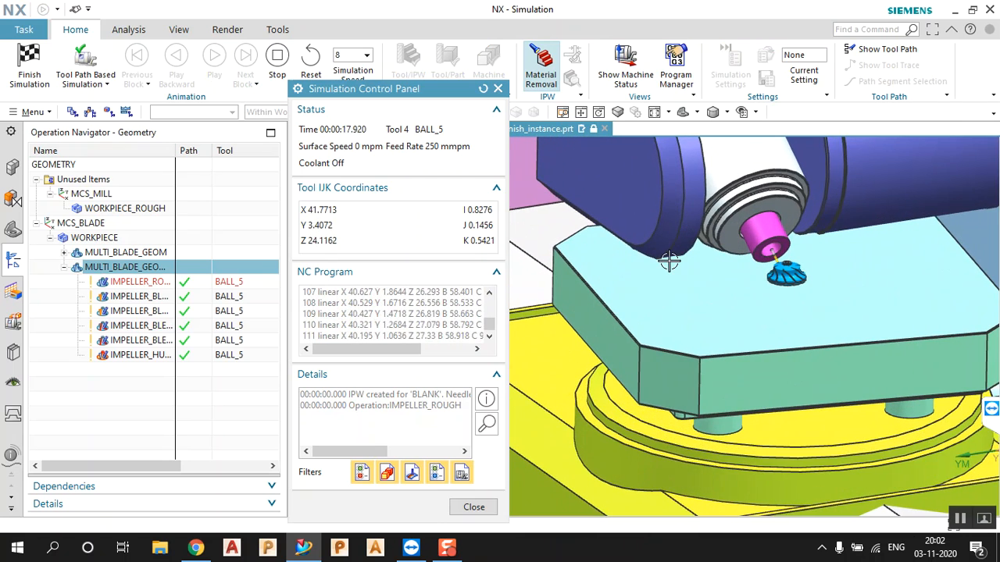
scroll(777, 279, up, 4)
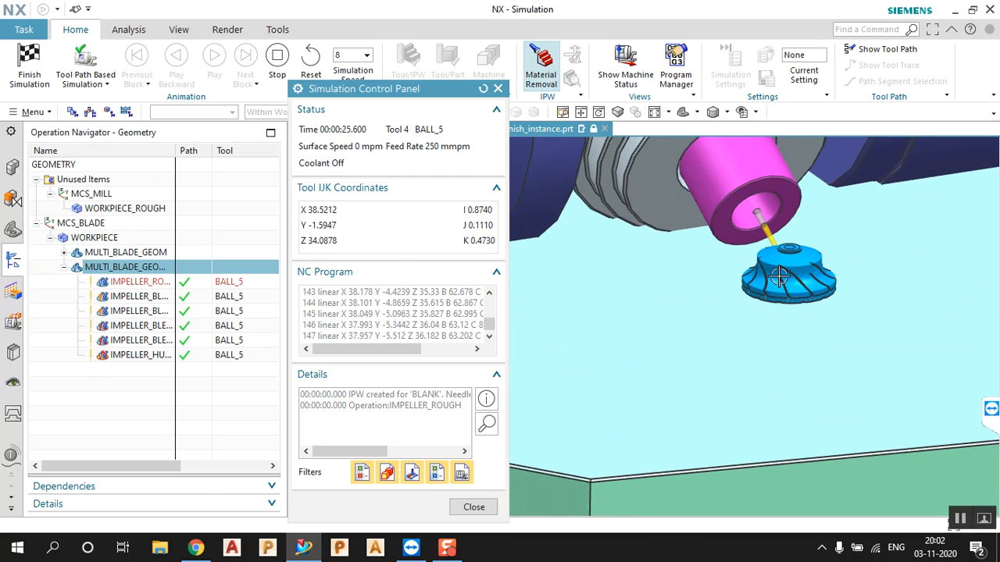
mouse_move(851, 290)
middle_down()
mouse_move(839, 288)
mouse_move(851, 290)
middle_up()
scroll(831, 271, up, 1)
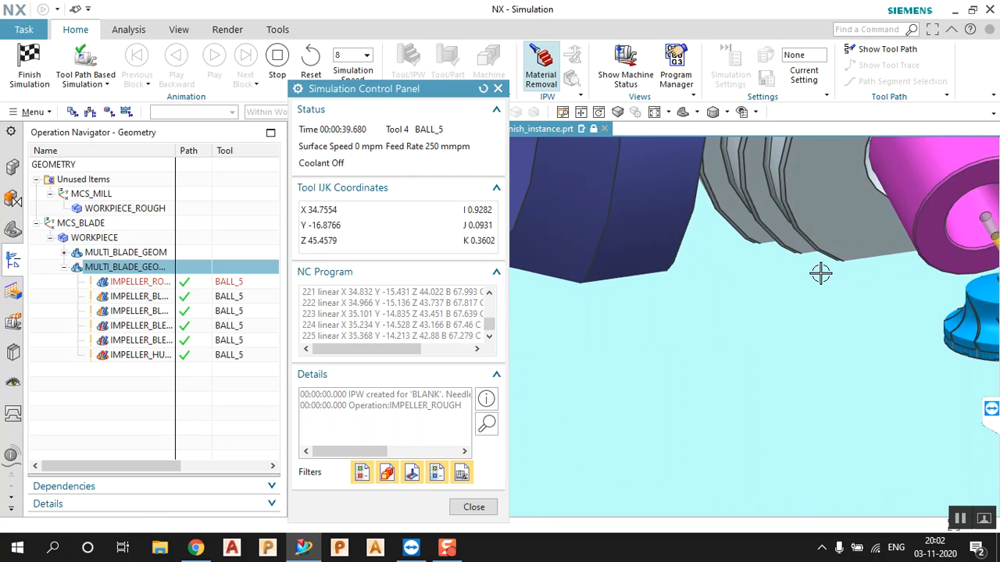
scroll(819, 269, down, 3)
scroll(831, 285, down, 2)
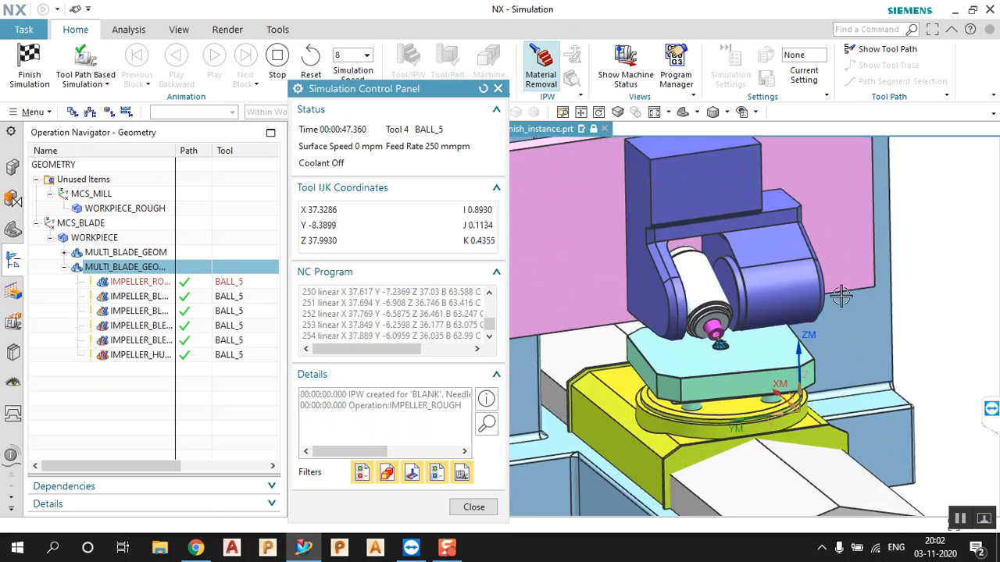
scroll(841, 295, up, 3)
scroll(696, 357, up, 2)
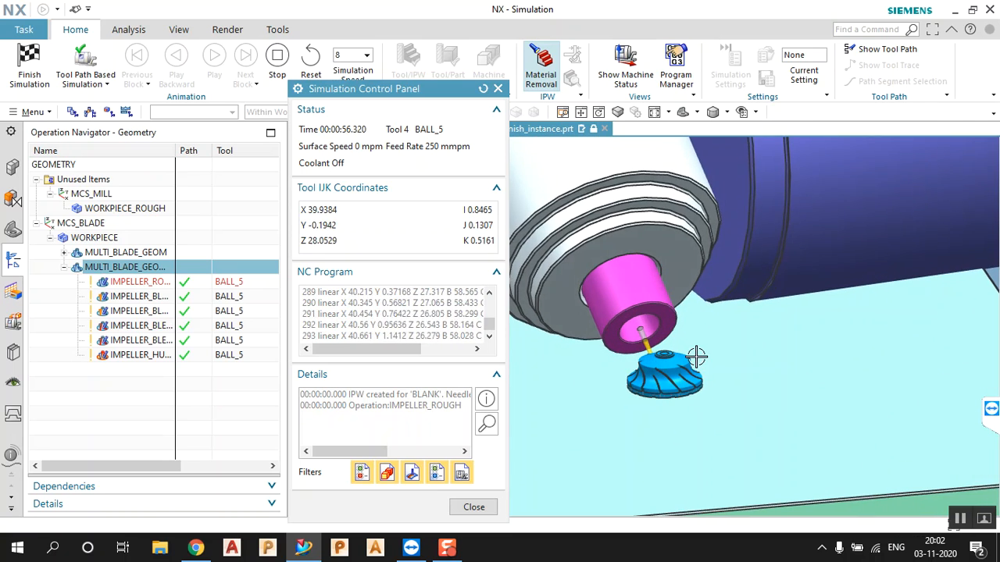
scroll(697, 357, up, 3)
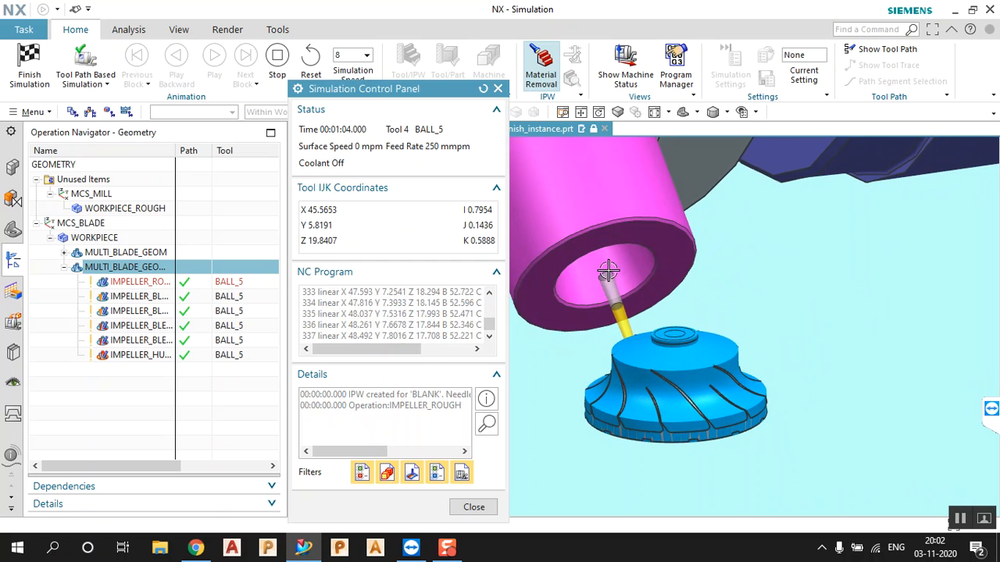
scroll(742, 312, down, 2)
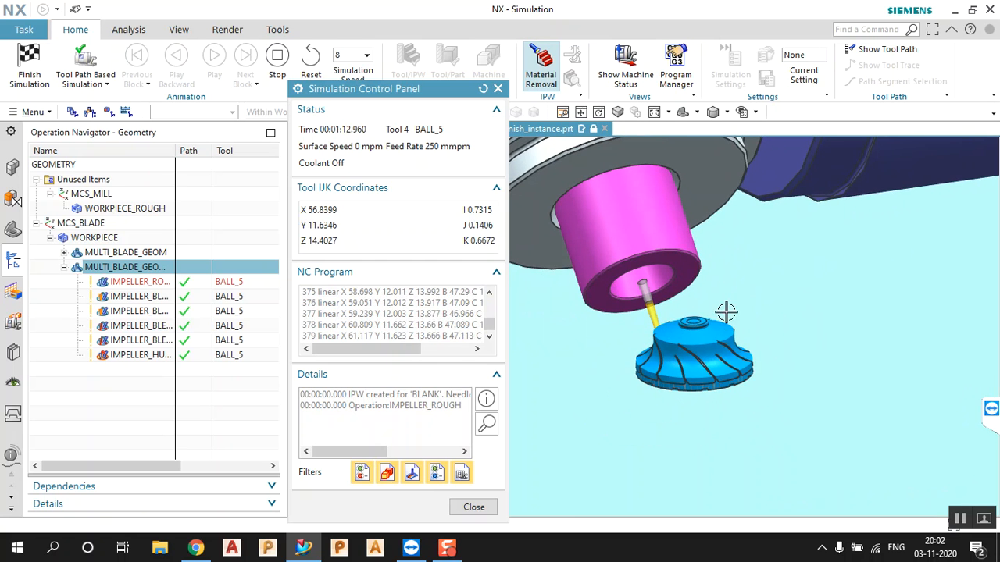
Fit the machine in view and orbit around the impeller to follow the roughing
middle_drag(616, 364, 734, 356)
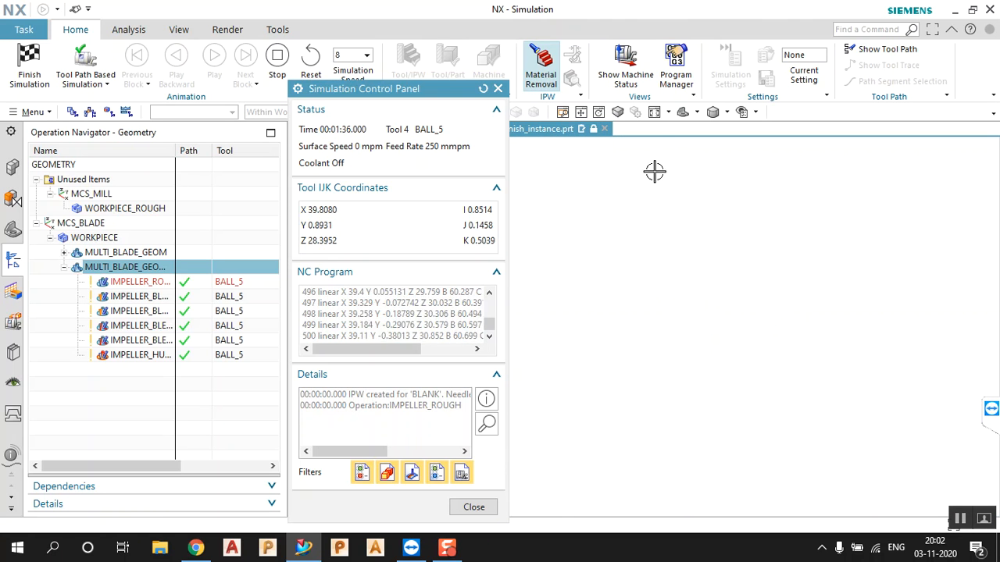
click(656, 117)
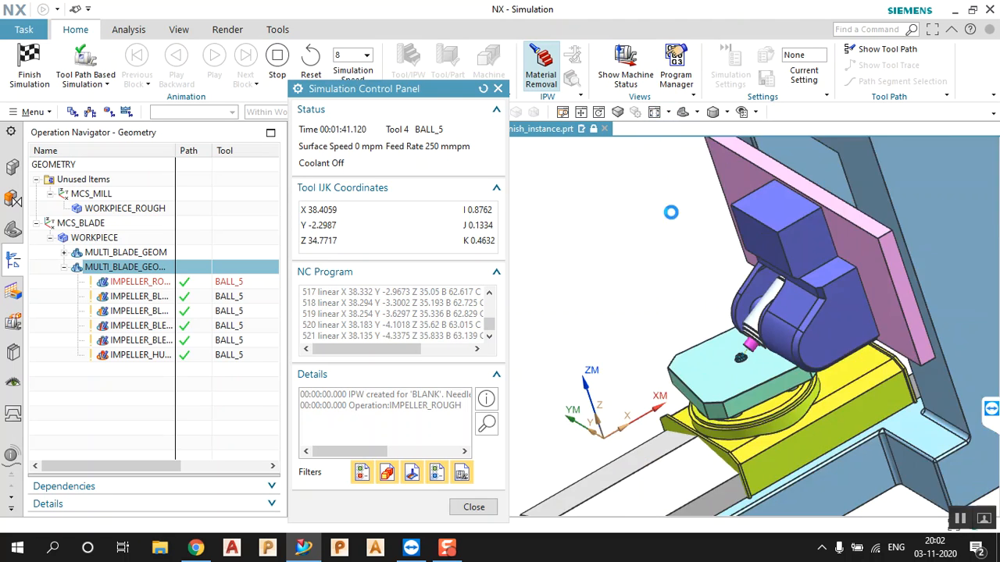
scroll(618, 368, up, 5)
scroll(797, 344, up, 10)
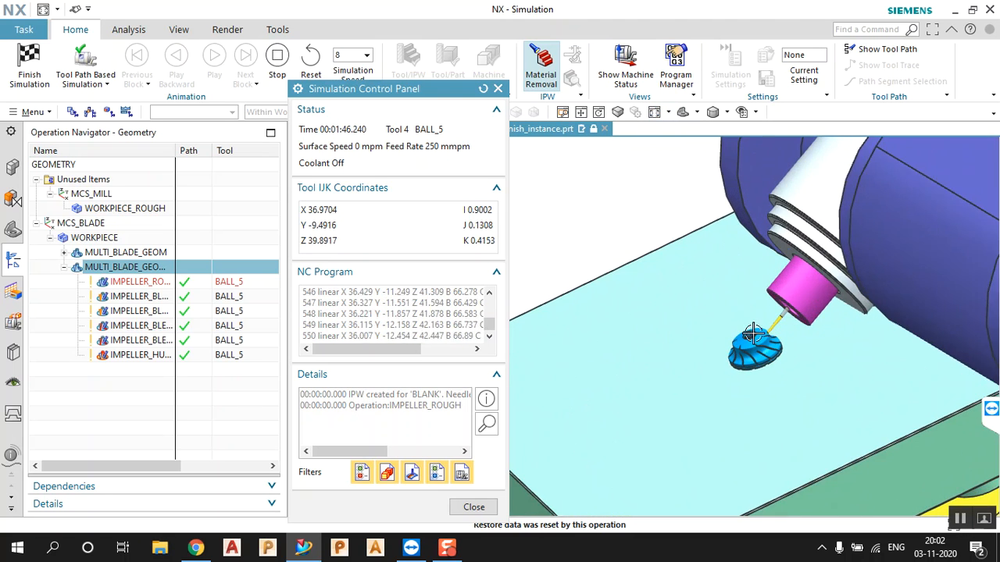
mouse_move(798, 343)
middle_down()
mouse_move(792, 350)
mouse_move(804, 351)
mouse_move(779, 346)
middle_up()
scroll(778, 346, down, 5)
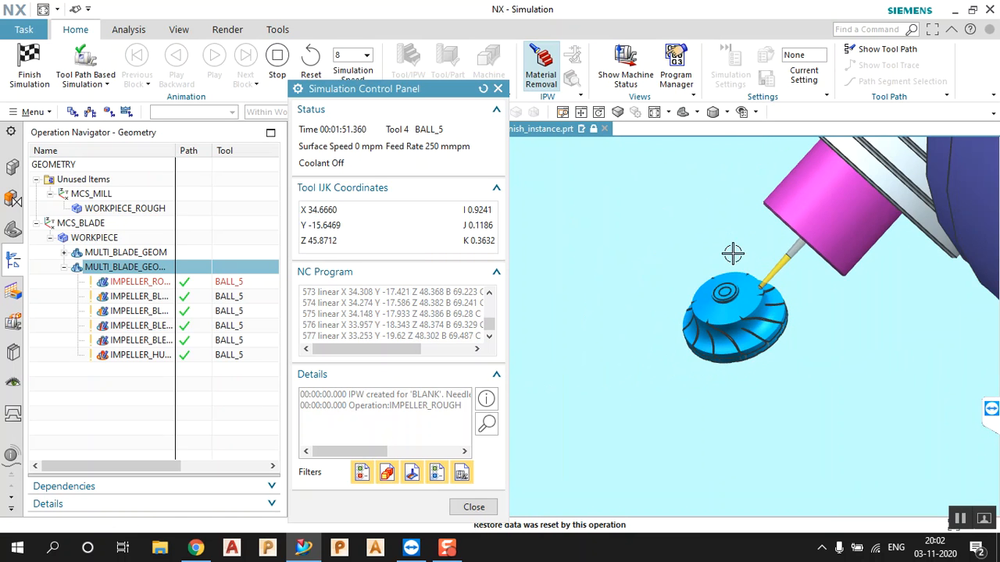
scroll(742, 261, up, 3)
scroll(787, 371, up, 4)
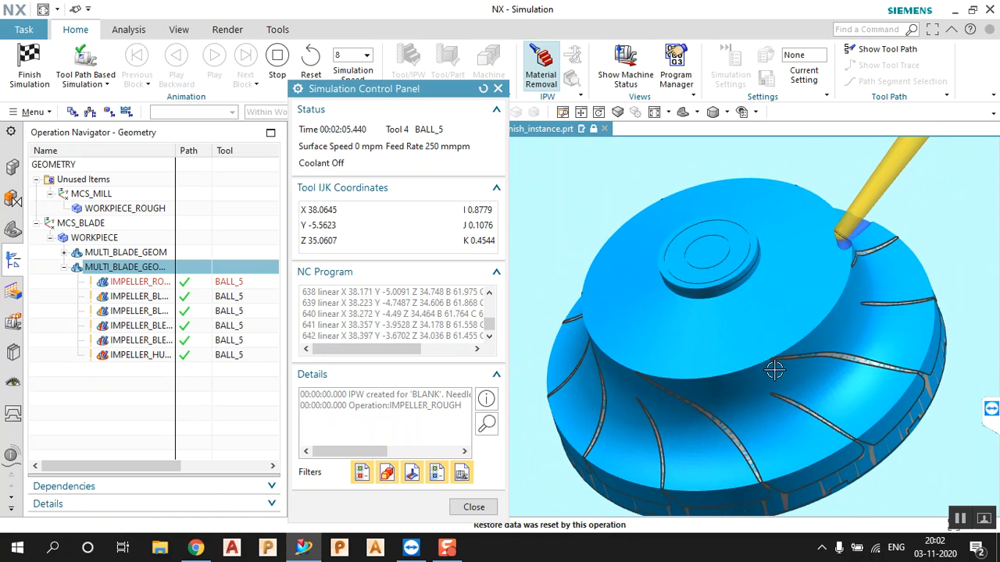
Raise the simulation speed to 10, then close the Simulation Control Panel
click(366, 55)
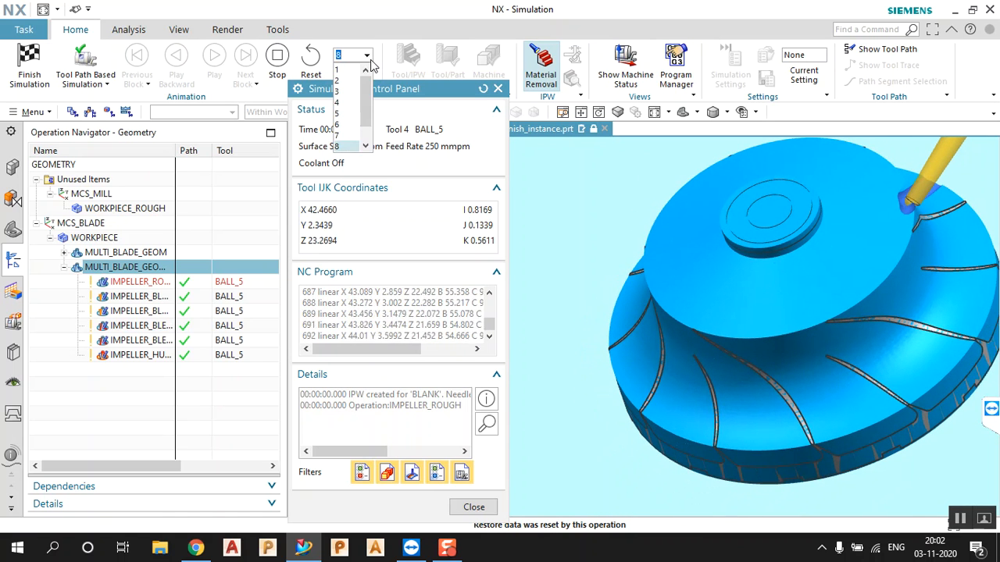
click(364, 146)
click(364, 146)
click(344, 146)
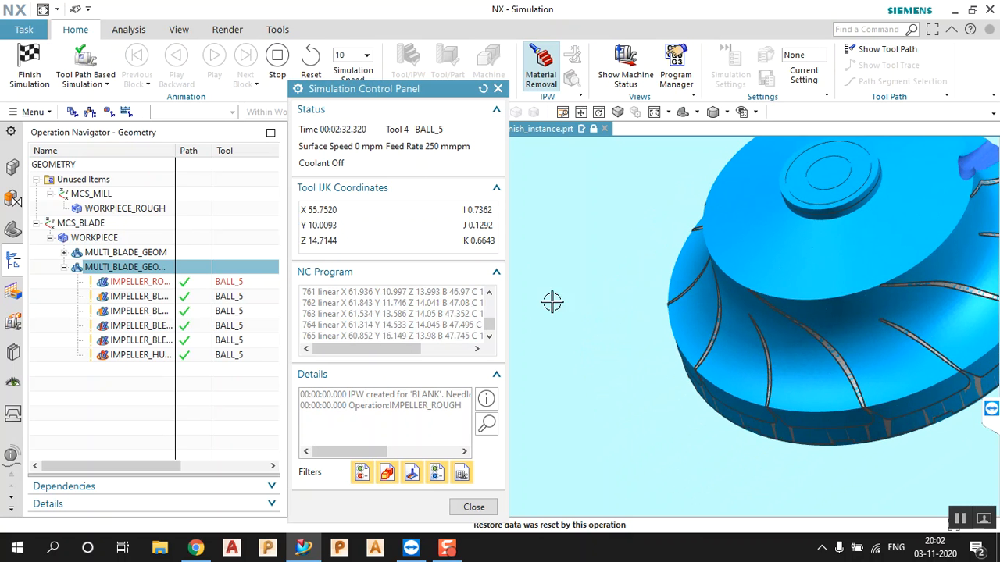
scroll(562, 313, up, 4)
scroll(616, 303, down, 5)
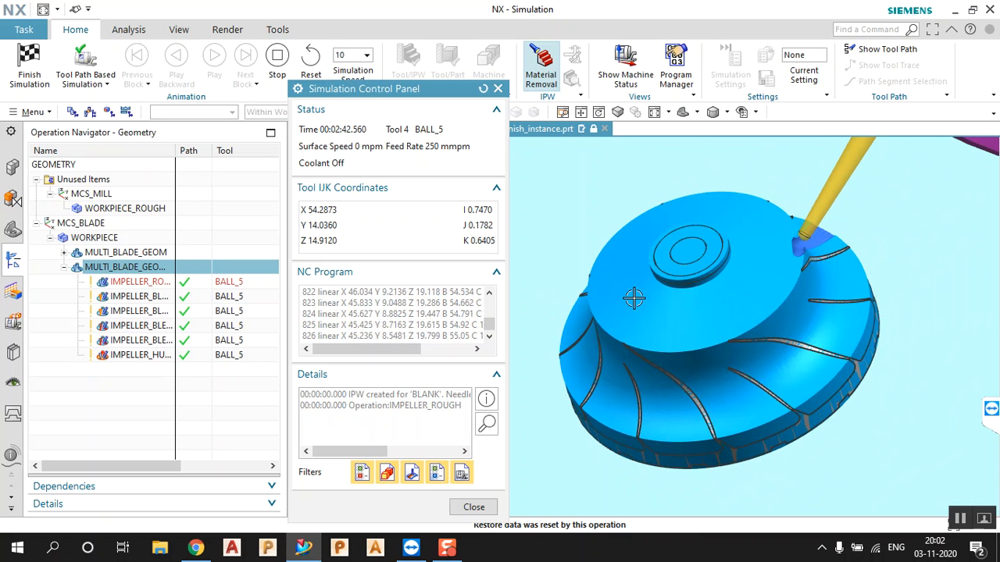
scroll(629, 301, down, 4)
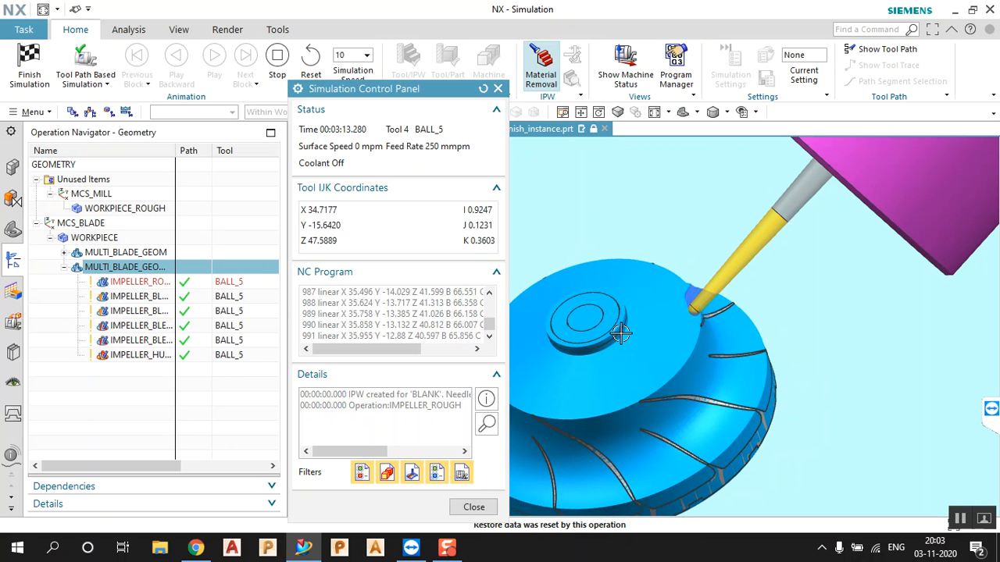
click(473, 507)
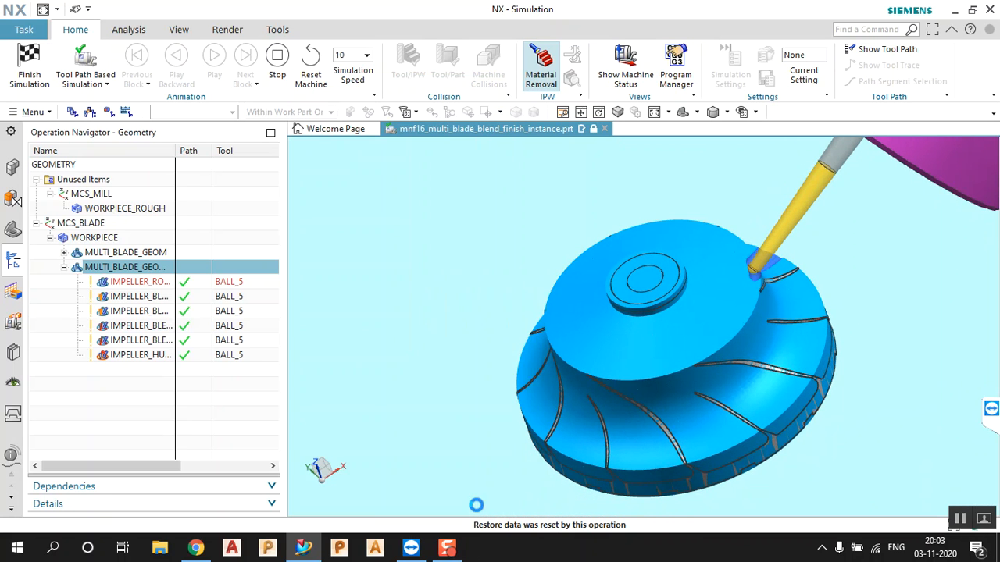
Select IMPELLER_ROUGH in the Operation Navigator to display its toolpath on the impeller
scroll(677, 391, down, 8)
scroll(680, 350, up, 5)
mouse_move(682, 361)
middle_down()
mouse_move(699, 368)
mouse_move(679, 366)
middle_up()
scroll(679, 366, down, 6)
scroll(672, 370, down, 8)
scroll(698, 378, up, 12)
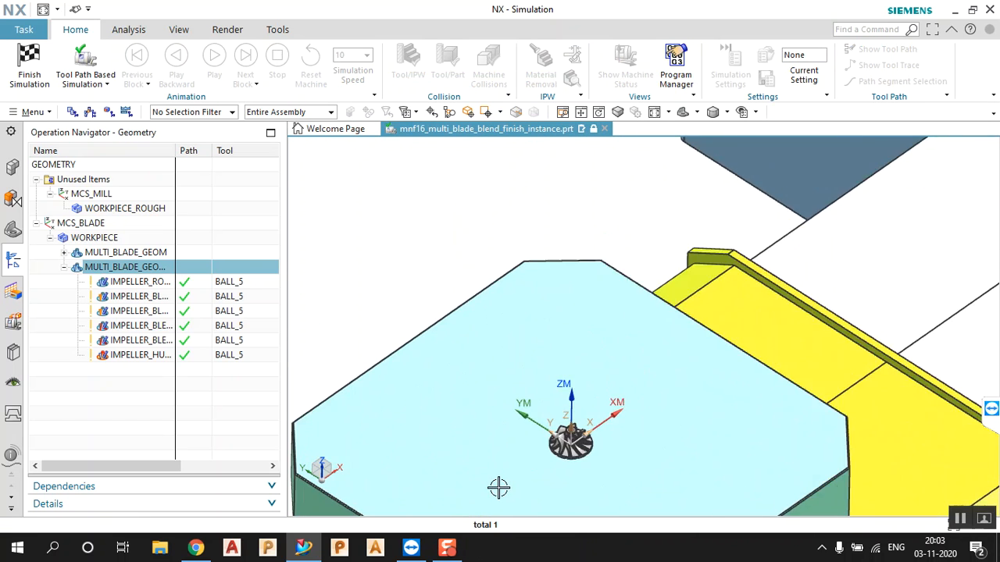
click(139, 283)
middle_drag(742, 359, 720, 389)
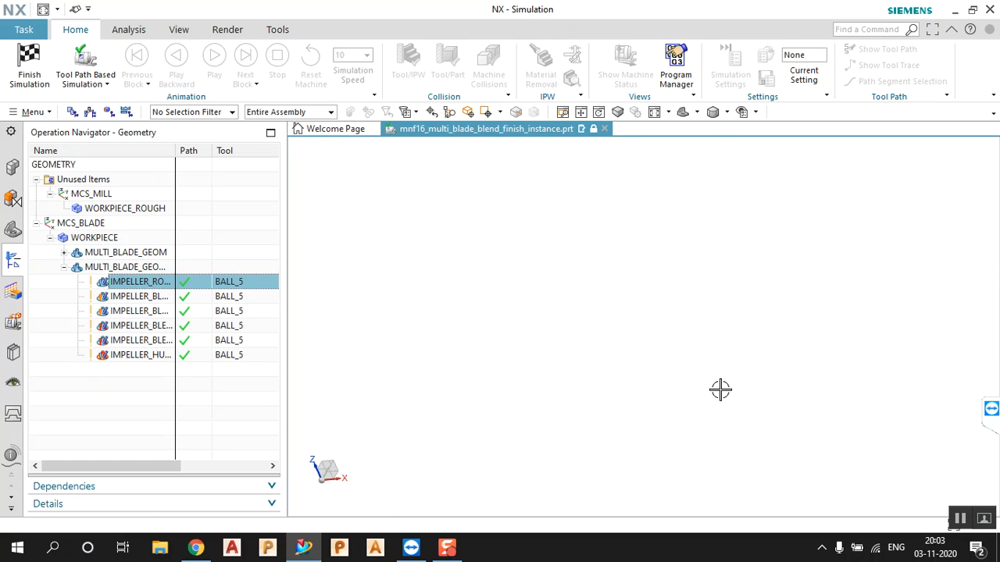
Fit and orbit the view onto the rough toolpath, then finish the machine simulation
click(653, 113)
middle_drag(682, 280, 640, 344)
scroll(721, 343, up, 10)
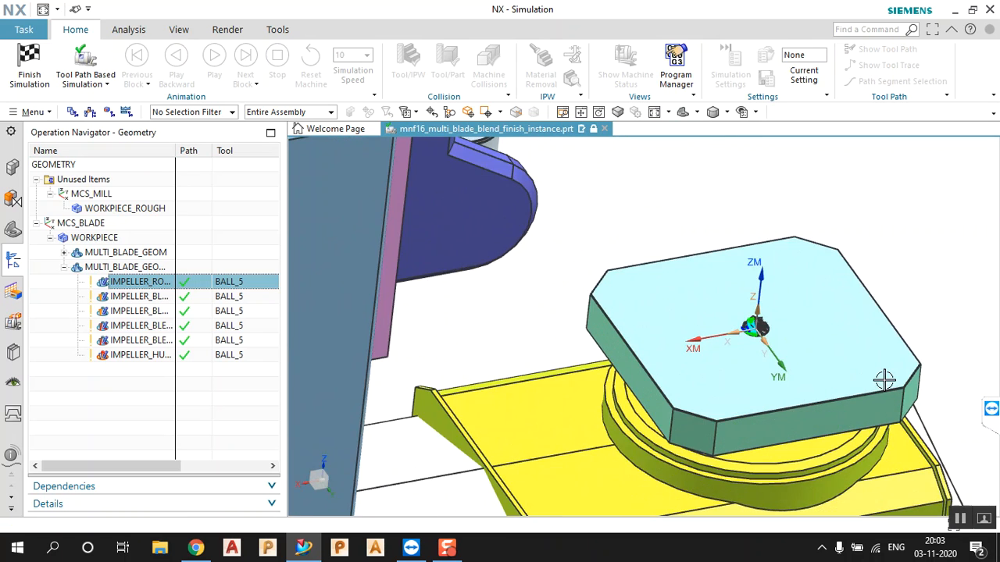
scroll(589, 275, up, 4)
scroll(809, 353, up, 5)
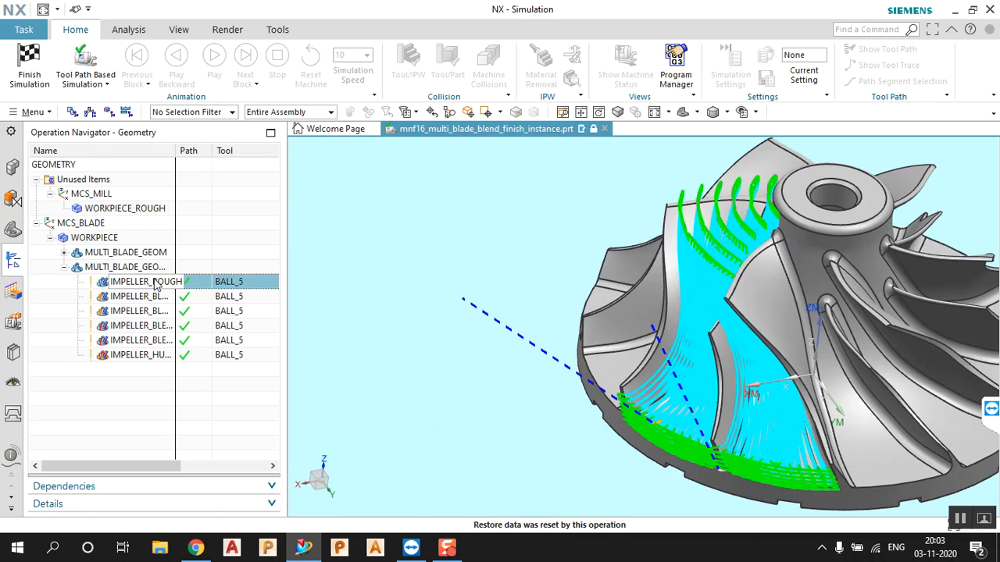
click(46, 70)
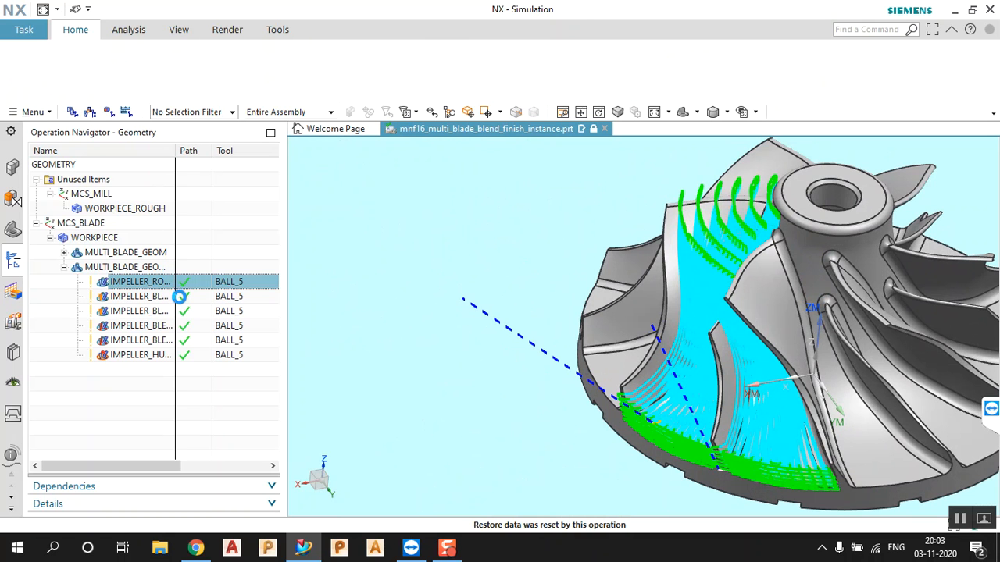
Open Tool Path > Verify for the IMPELLER_ROUGH operation
right_click(156, 289)
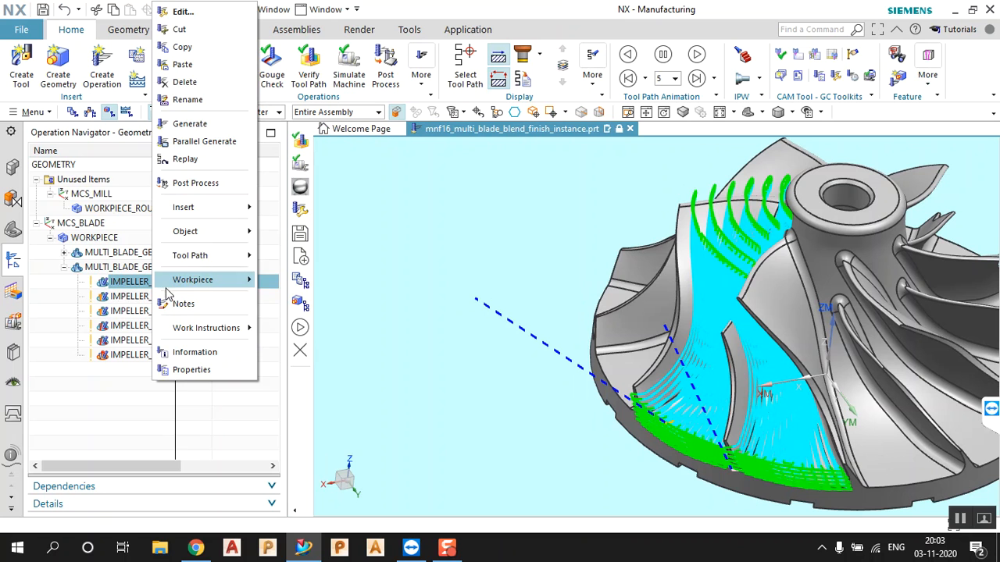
mouse_move(225, 261)
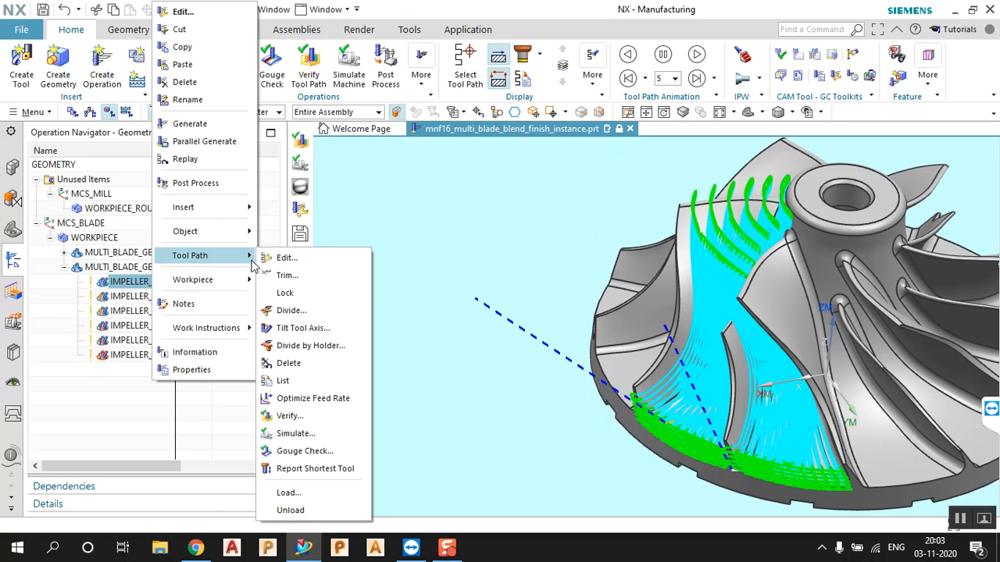
click(306, 418)
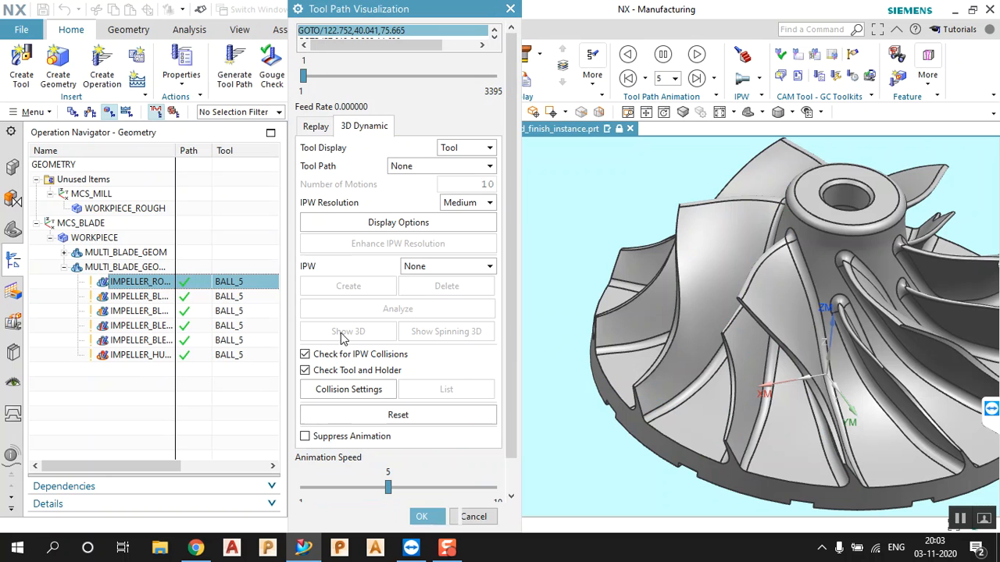
Replay the rough toolpath with a faster animation speed while orbiting the impeller
click(316, 127)
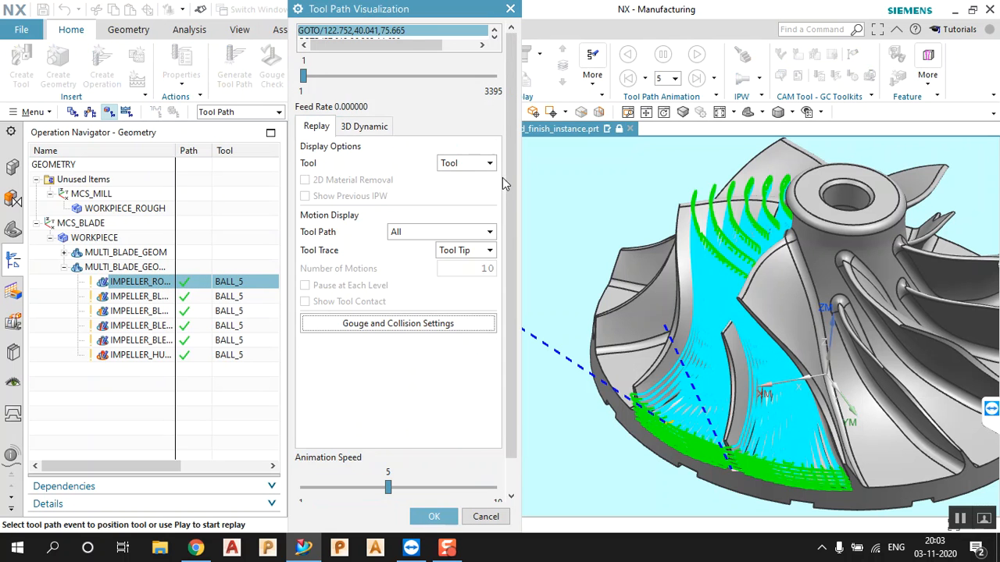
scroll(504, 184, down, 2)
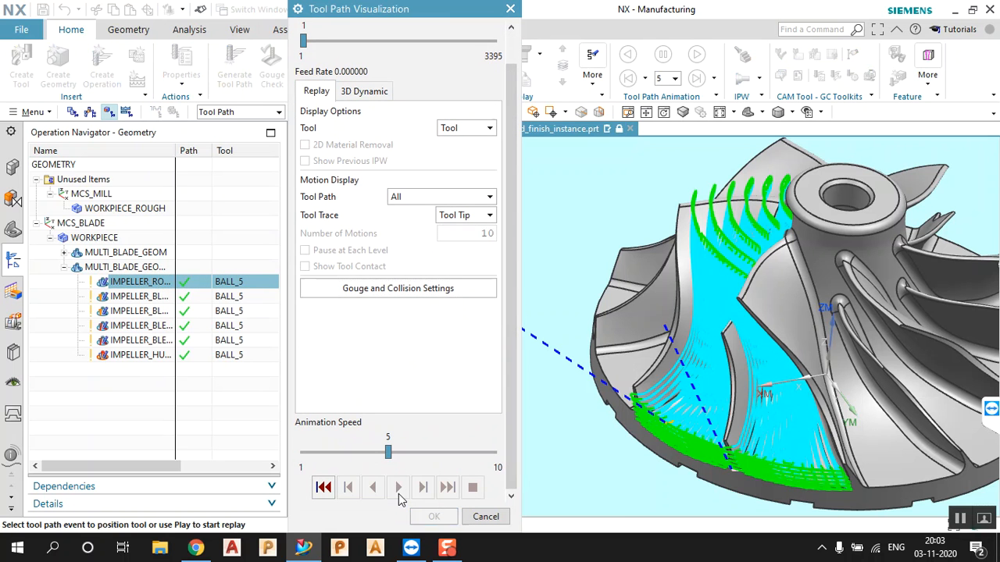
click(399, 488)
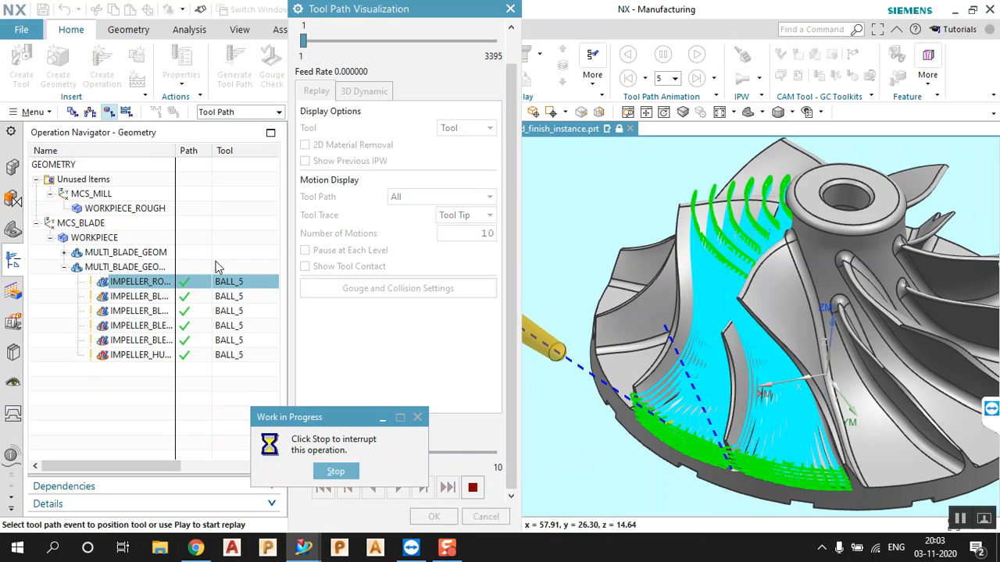
drag(359, 422, 186, 372)
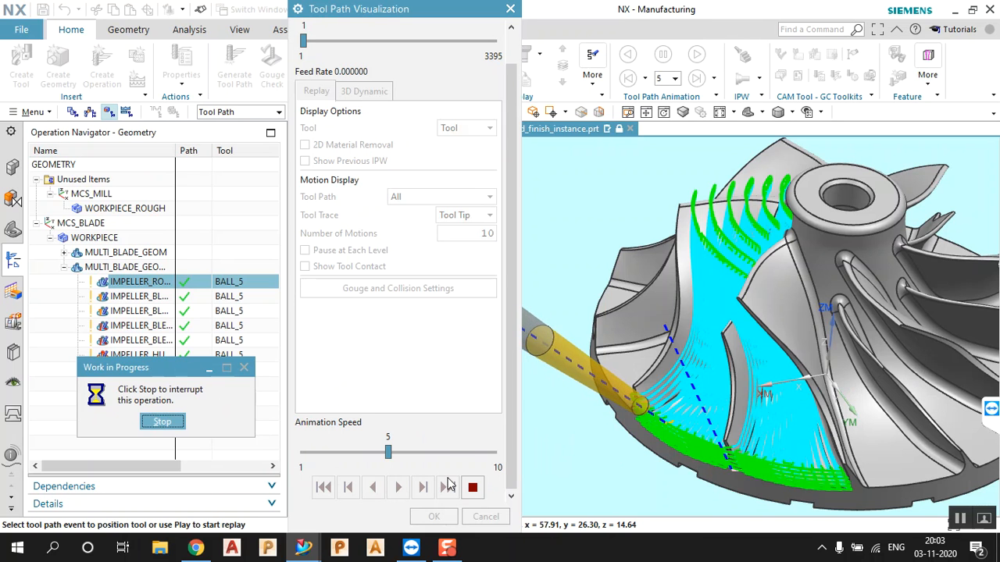
drag(388, 452, 494, 459)
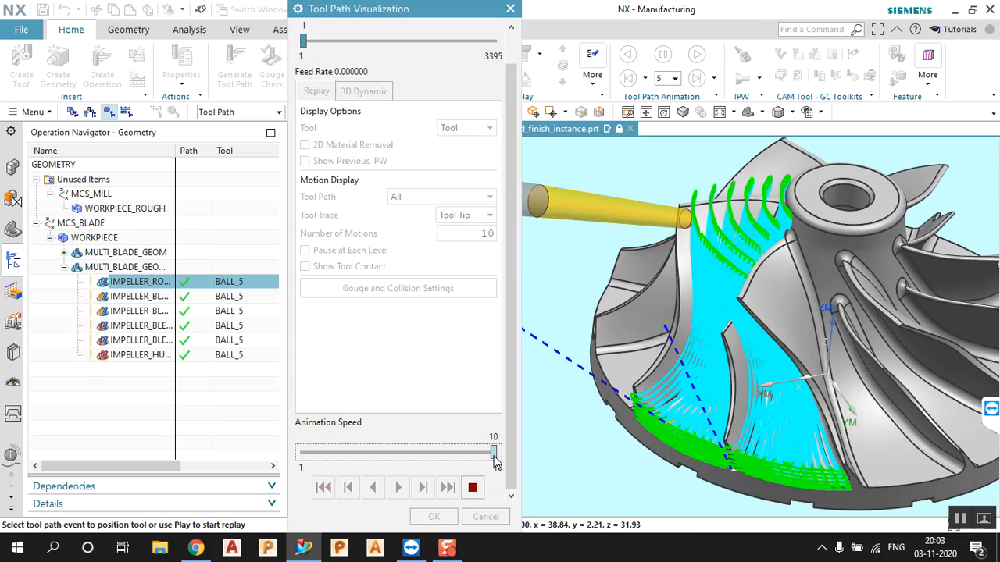
scroll(533, 336, down, 2)
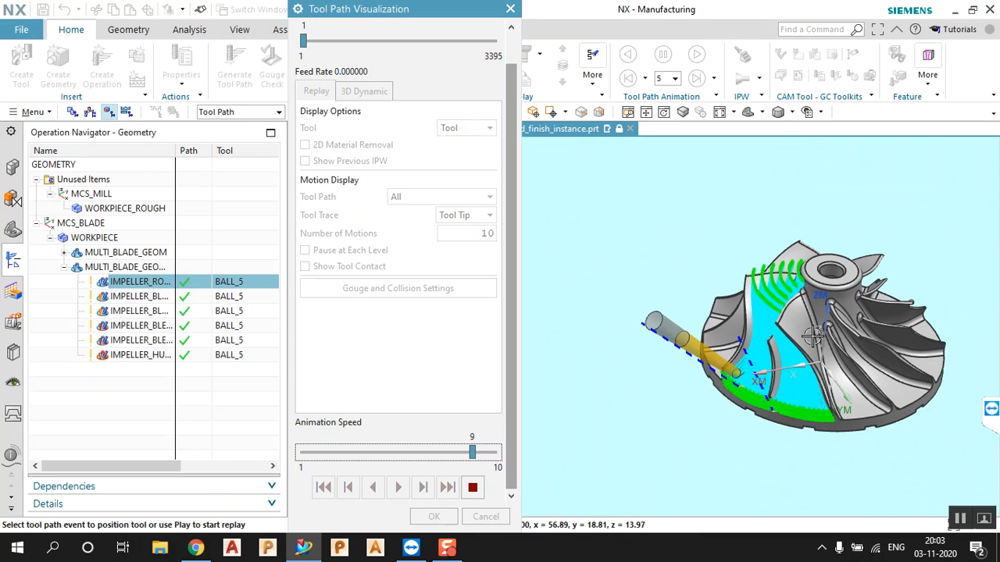
scroll(857, 342, up, 1)
middle_drag(865, 339, 846, 346)
scroll(765, 384, down, 4)
scroll(764, 381, down, 4)
scroll(847, 377, up, 4)
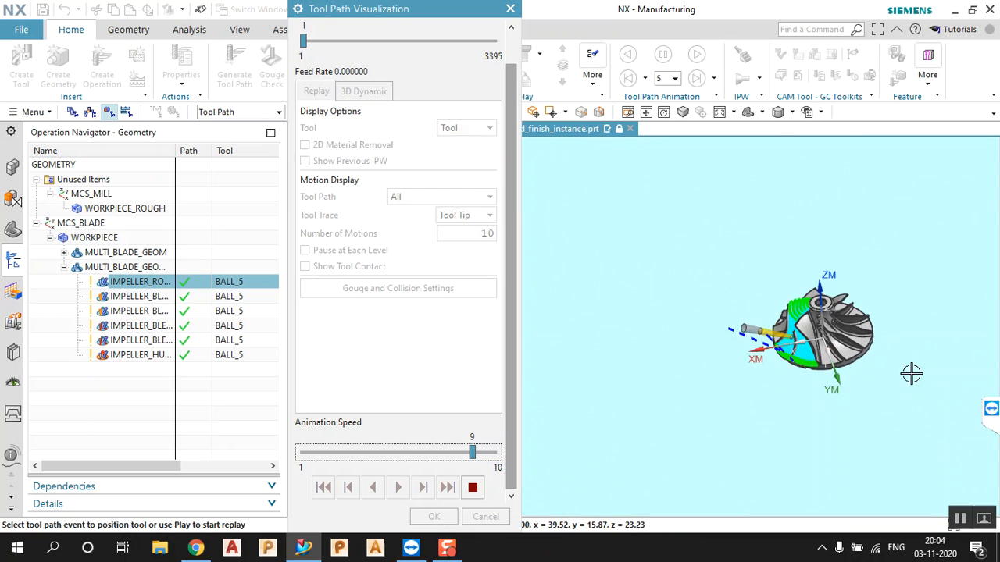
scroll(875, 358, up, 2)
scroll(679, 313, up, 2)
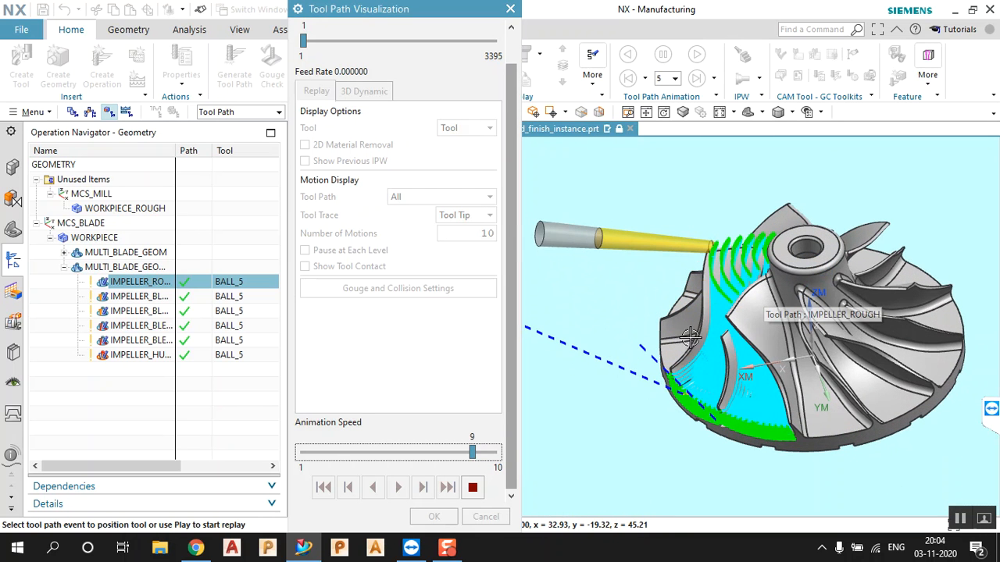
Stop the replay, run a 3D Dynamic material-removal play, then close Tool Path Visualization
click(472, 487)
click(355, 92)
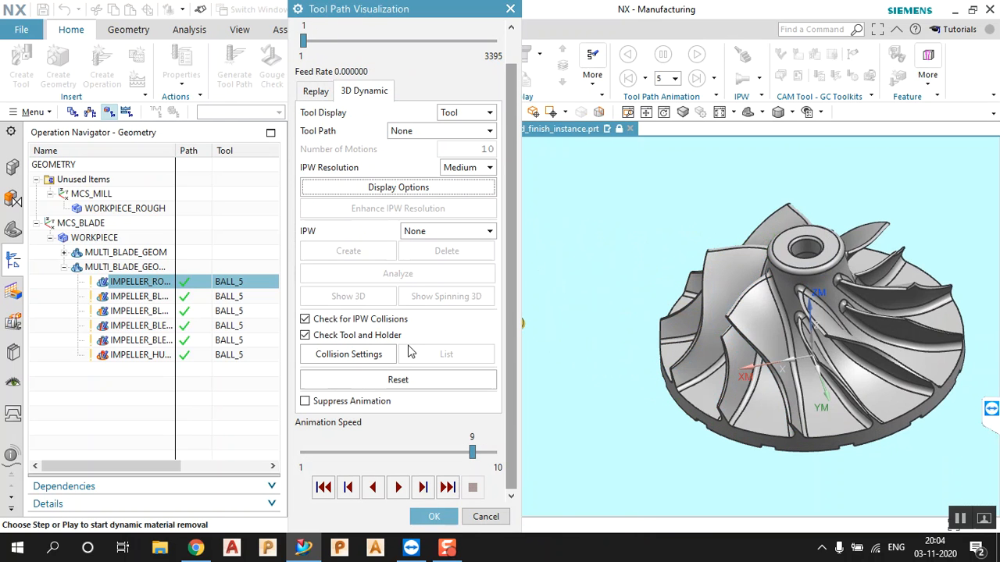
click(397, 486)
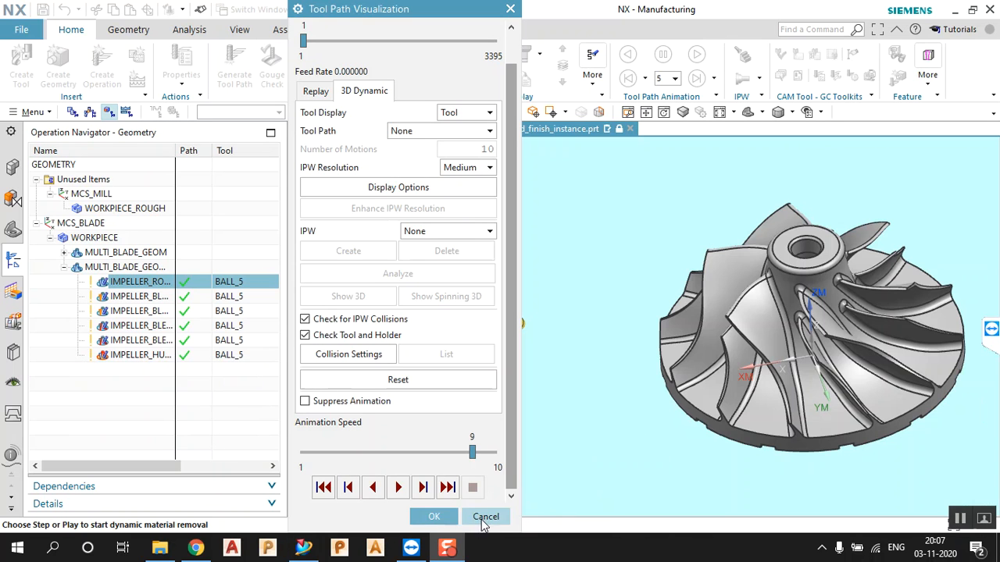
click(434, 516)
Orbit the impeller view, then display the IMPELLER_BLADE_FINISH toolpath
scroll(758, 301, up, 4)
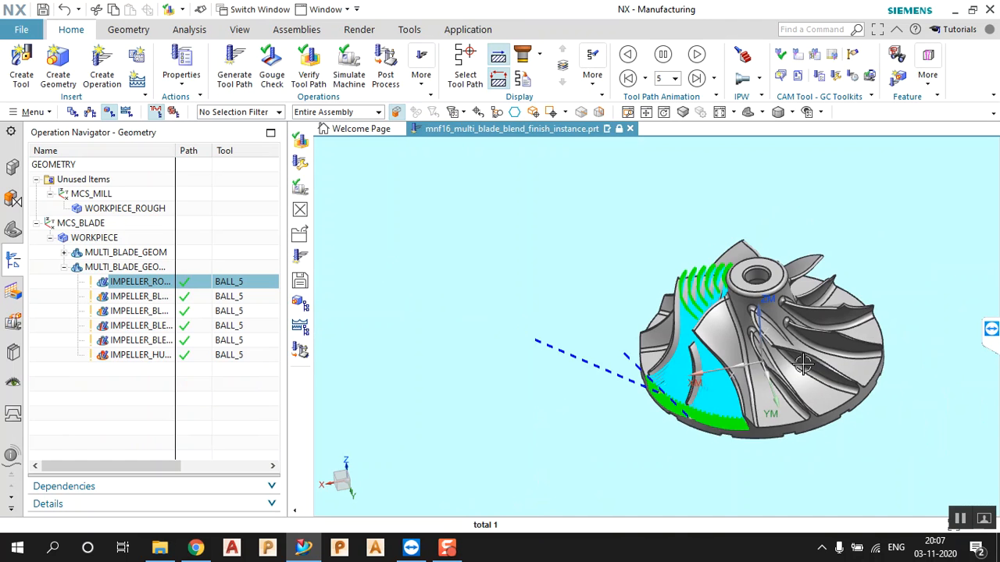
scroll(757, 300, down, 3)
scroll(783, 361, up, 1)
mouse_move(783, 361)
middle_down()
mouse_move(802, 348)
mouse_move(782, 345)
middle_up()
scroll(833, 322, down, 8)
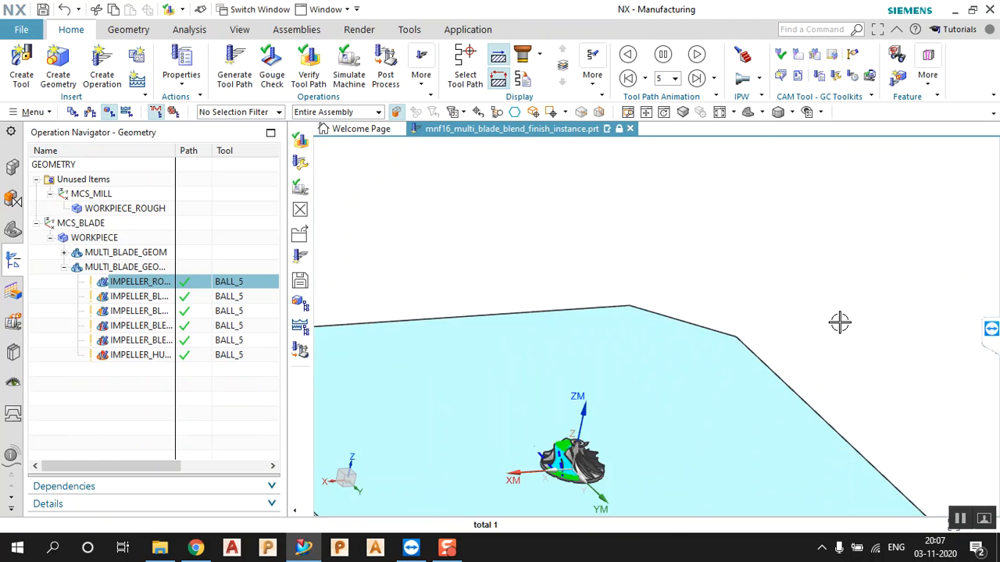
scroll(762, 367, up, 6)
scroll(930, 234, up, 5)
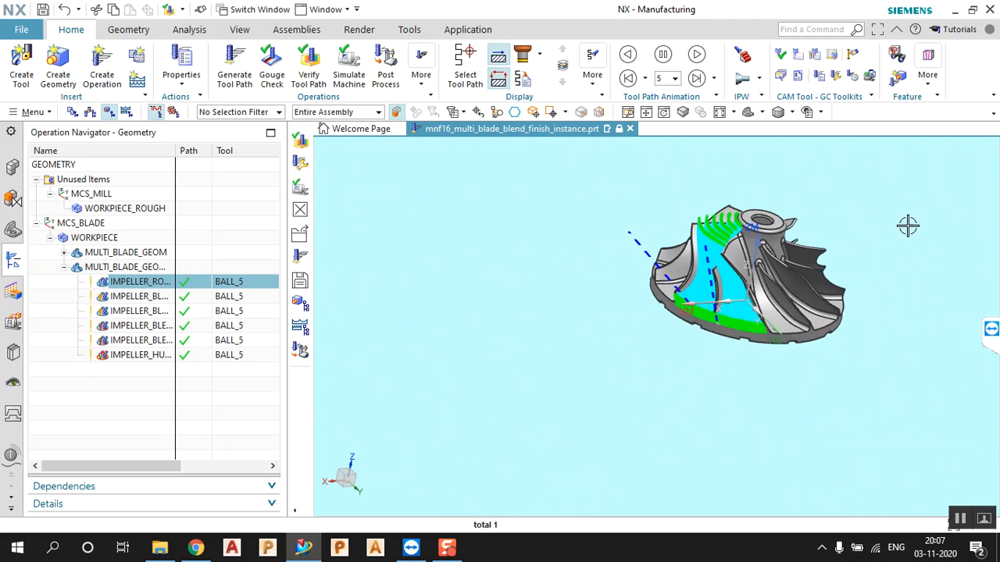
middle_drag(772, 241, 772, 243)
scroll(775, 239, down, 8)
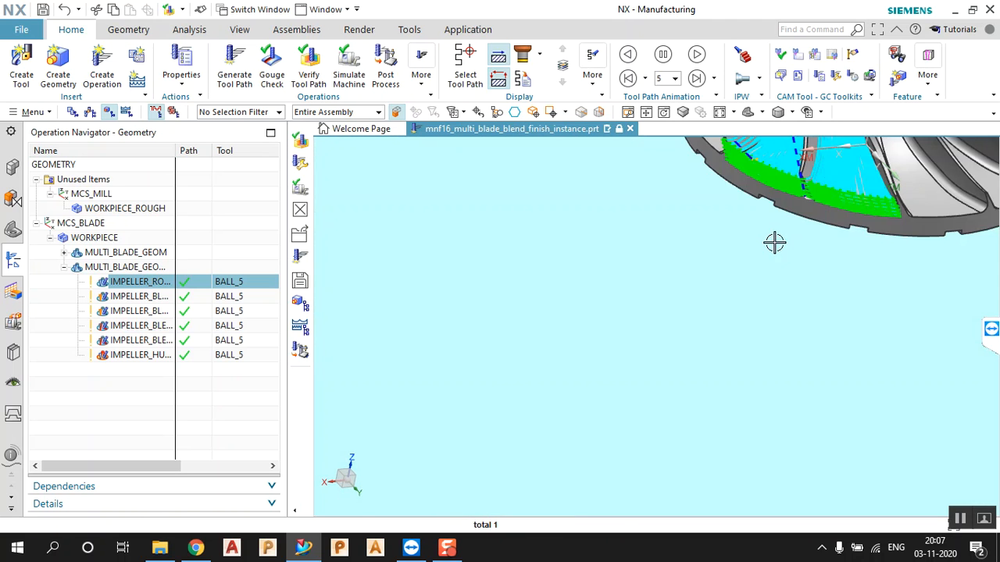
scroll(788, 249, up, 6)
scroll(798, 216, up, 1)
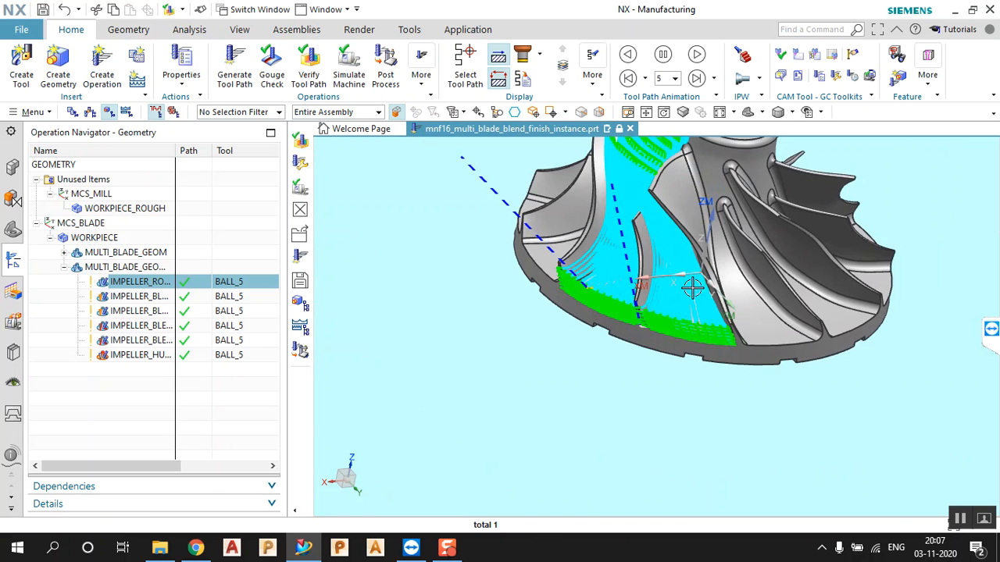
scroll(689, 291, down, 2)
scroll(764, 162, up, 3)
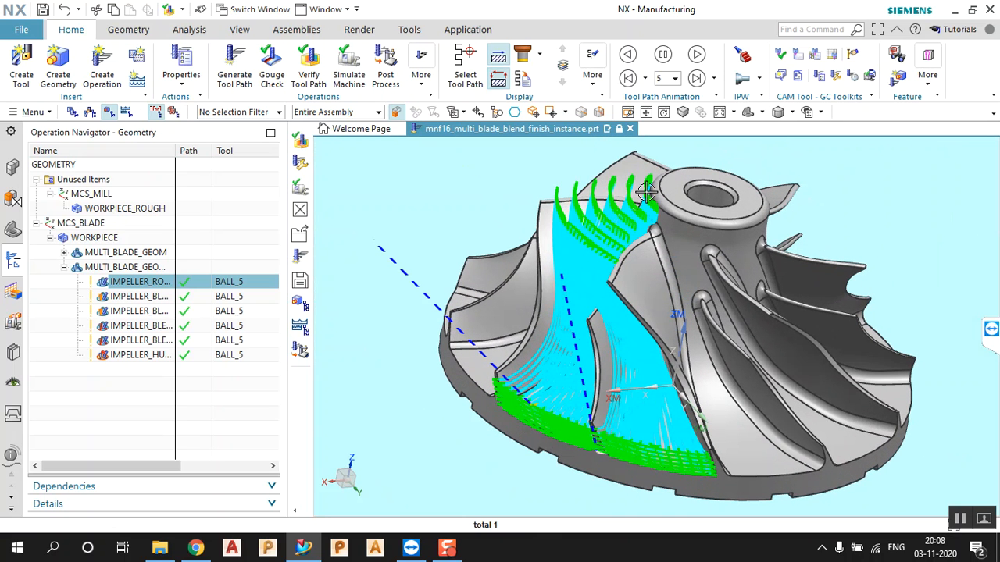
click(154, 295)
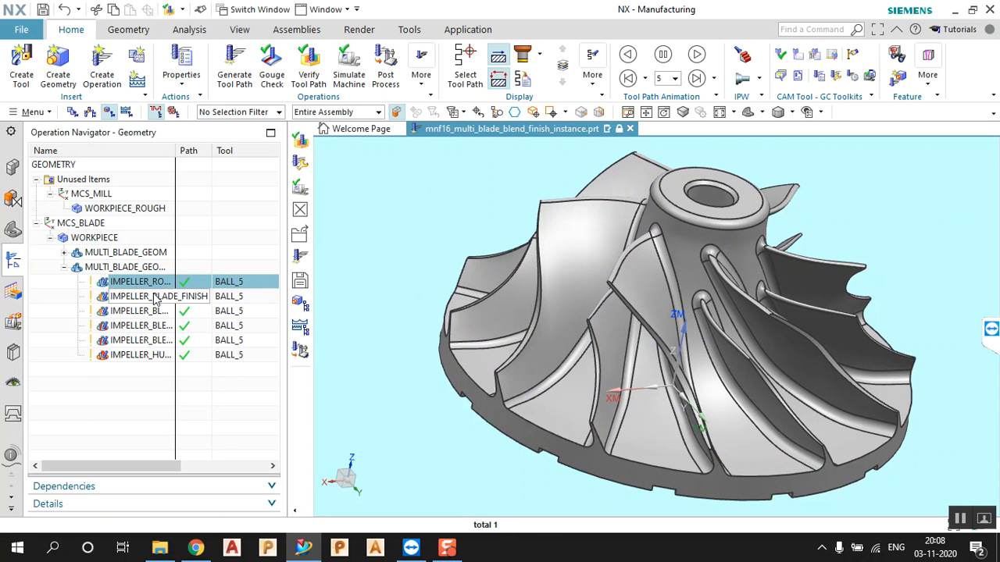
click(153, 297)
Show the BLADE_FINISH_COPY, BLEND_FINISH, BLEND_FINISH_COPY and HUB_FINISH toolpaths in turn
key(ctrl+c)
key(ctrl+v)
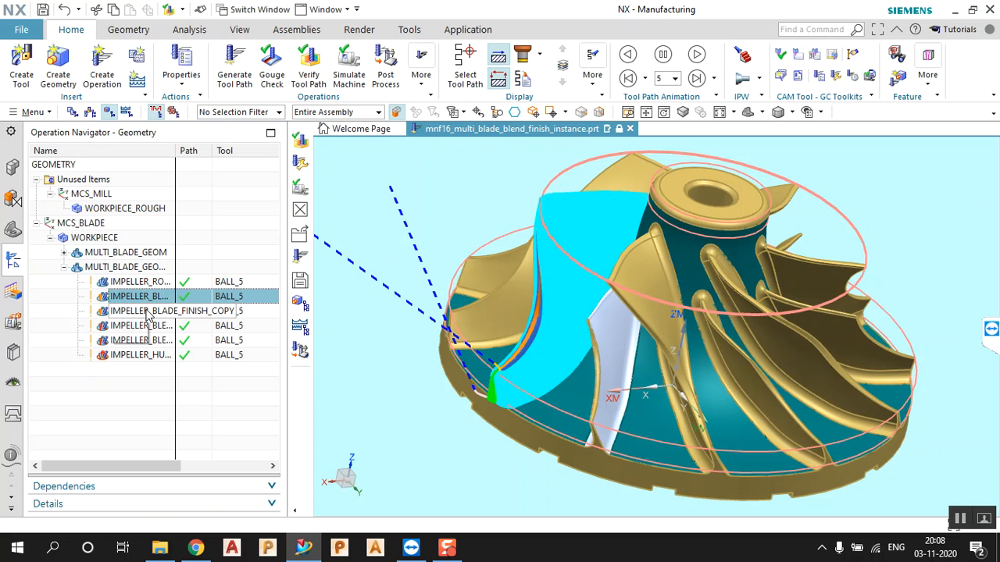
click(147, 312)
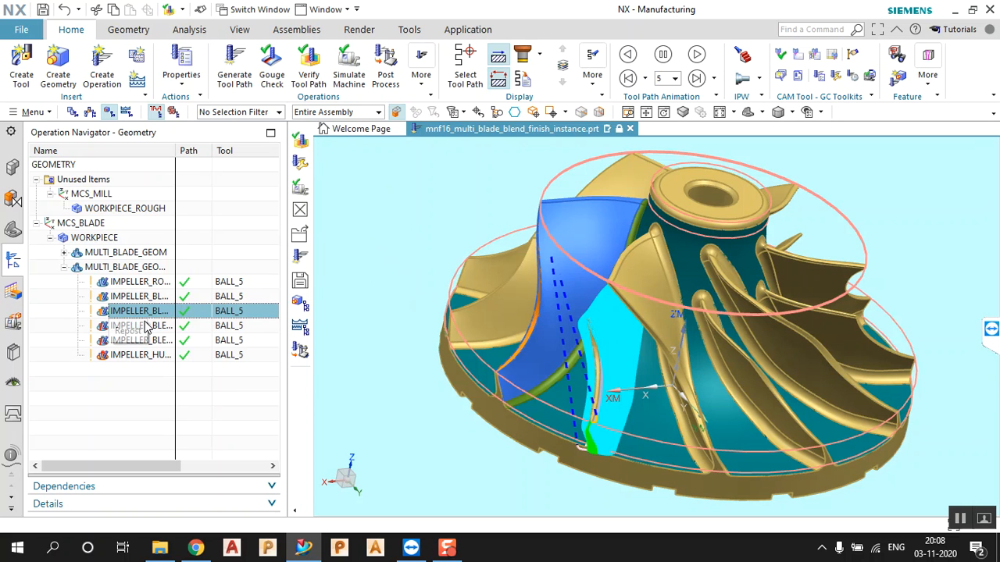
click(145, 326)
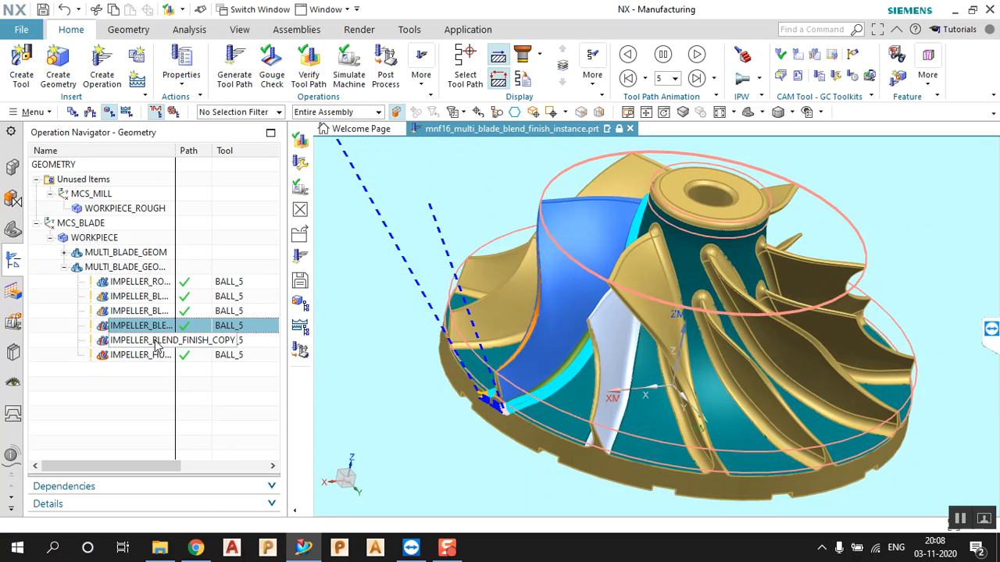
click(155, 344)
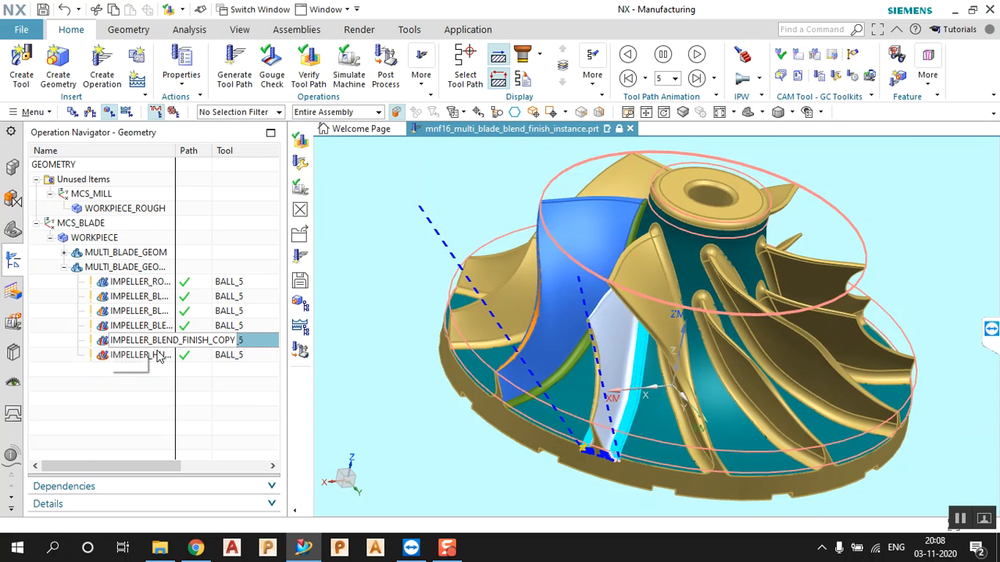
click(158, 356)
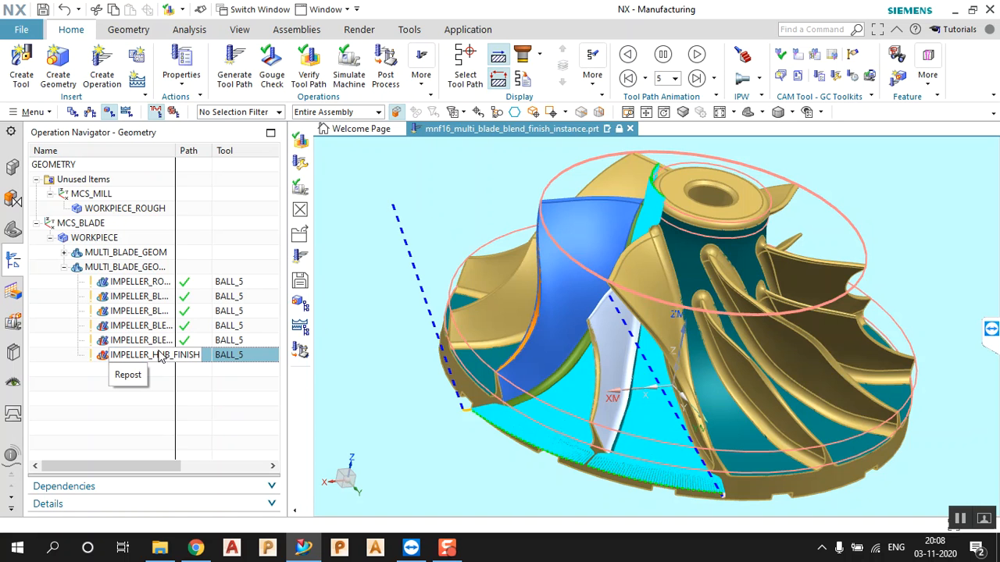
middle_drag(401, 335, 462, 445)
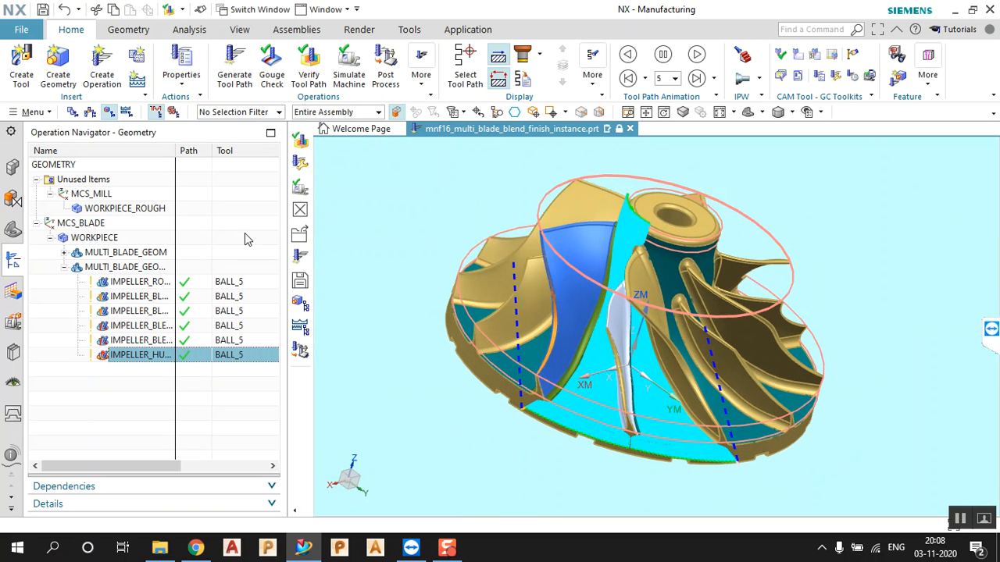
drag(286, 189, 178, 204)
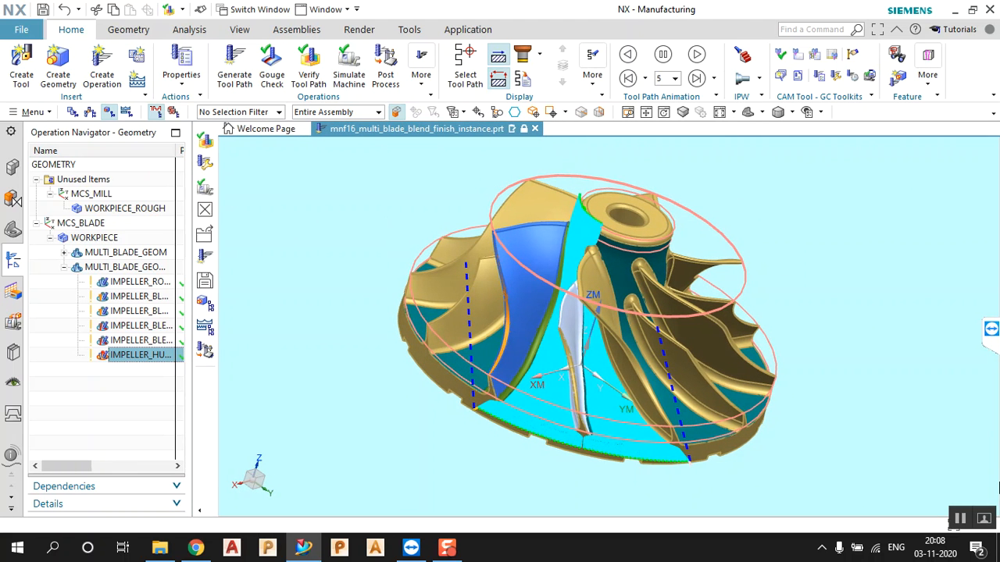